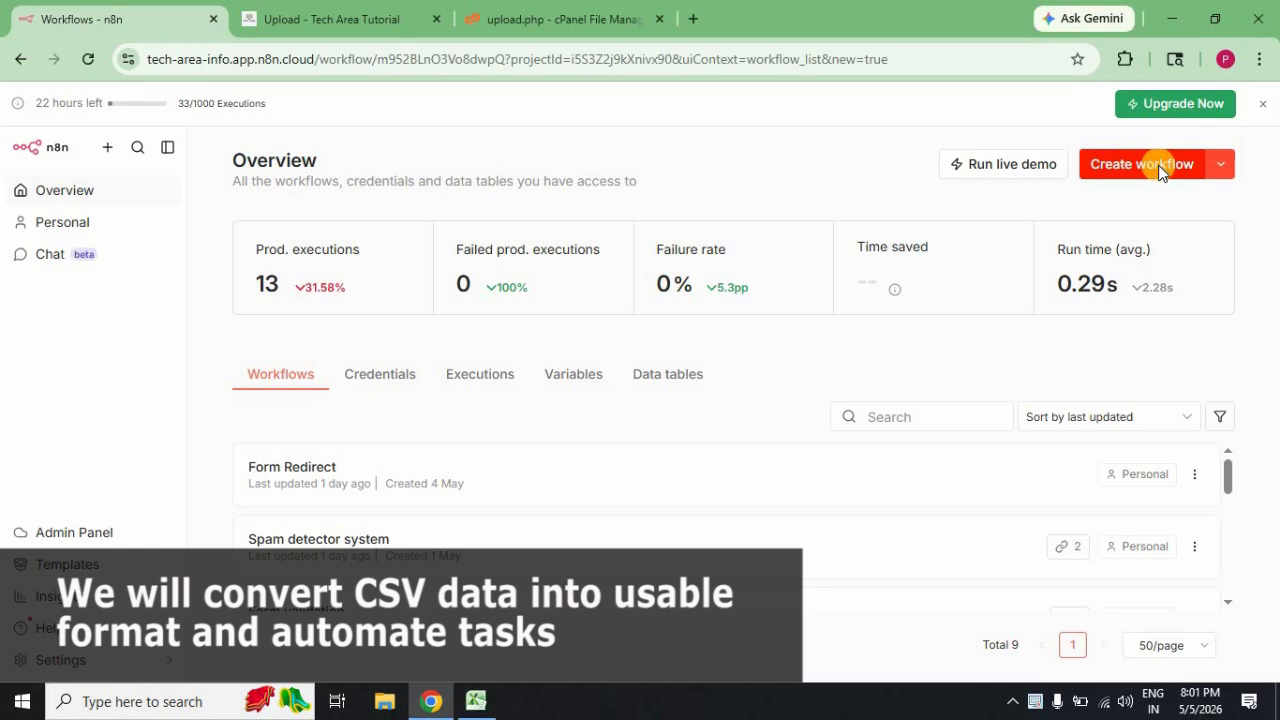
# - Create a new workflow and name it "CSV upload system"
pyautogui.click(1160, 168)
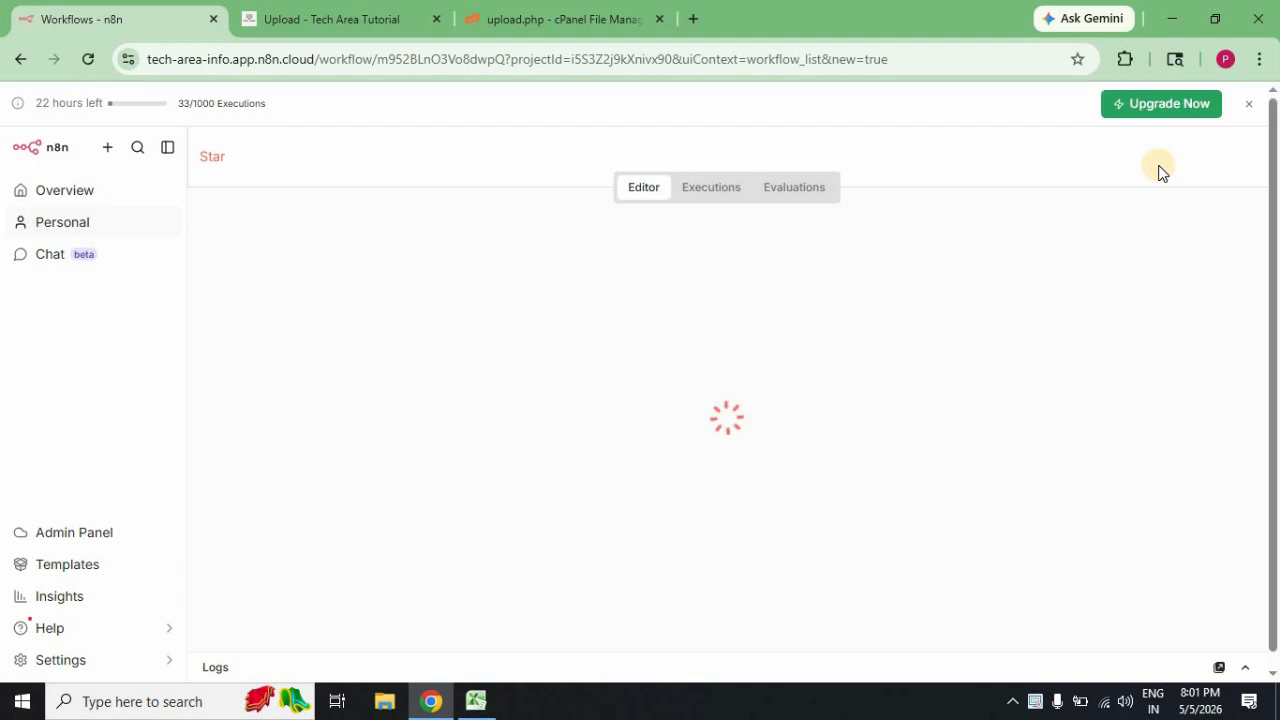
pyautogui.click(358, 162)
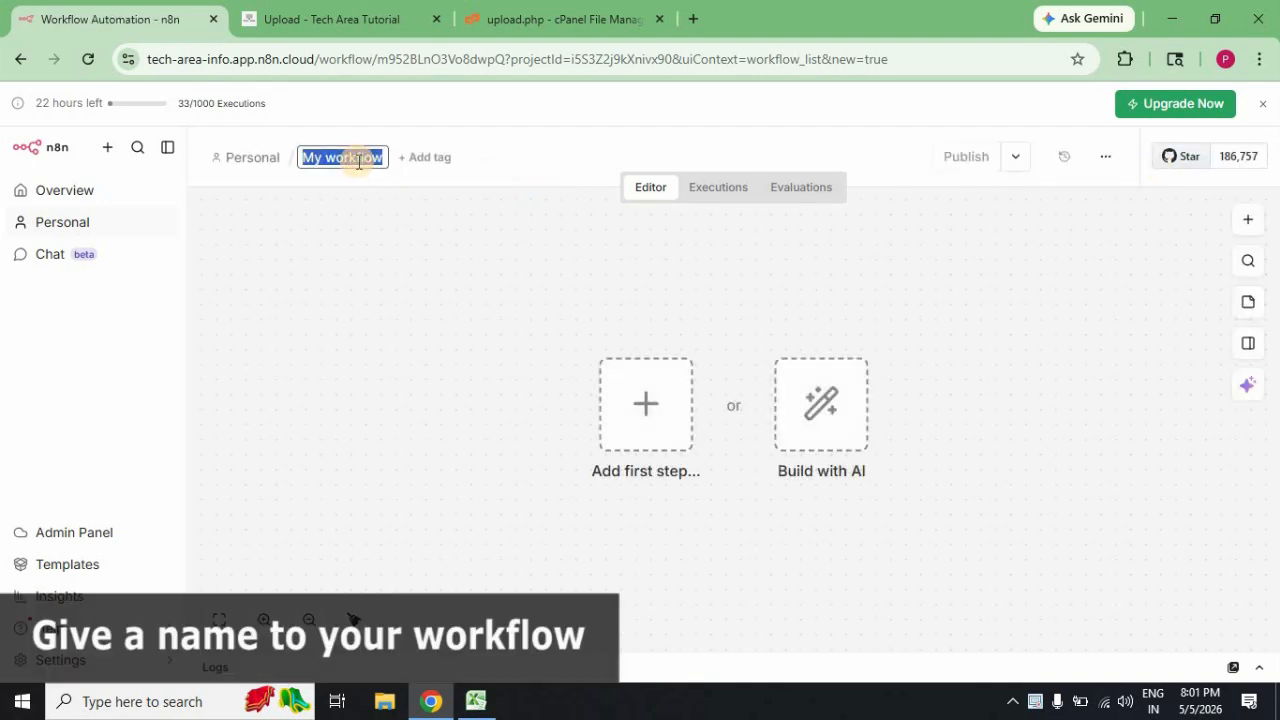
pyautogui.write('CSV upload system')
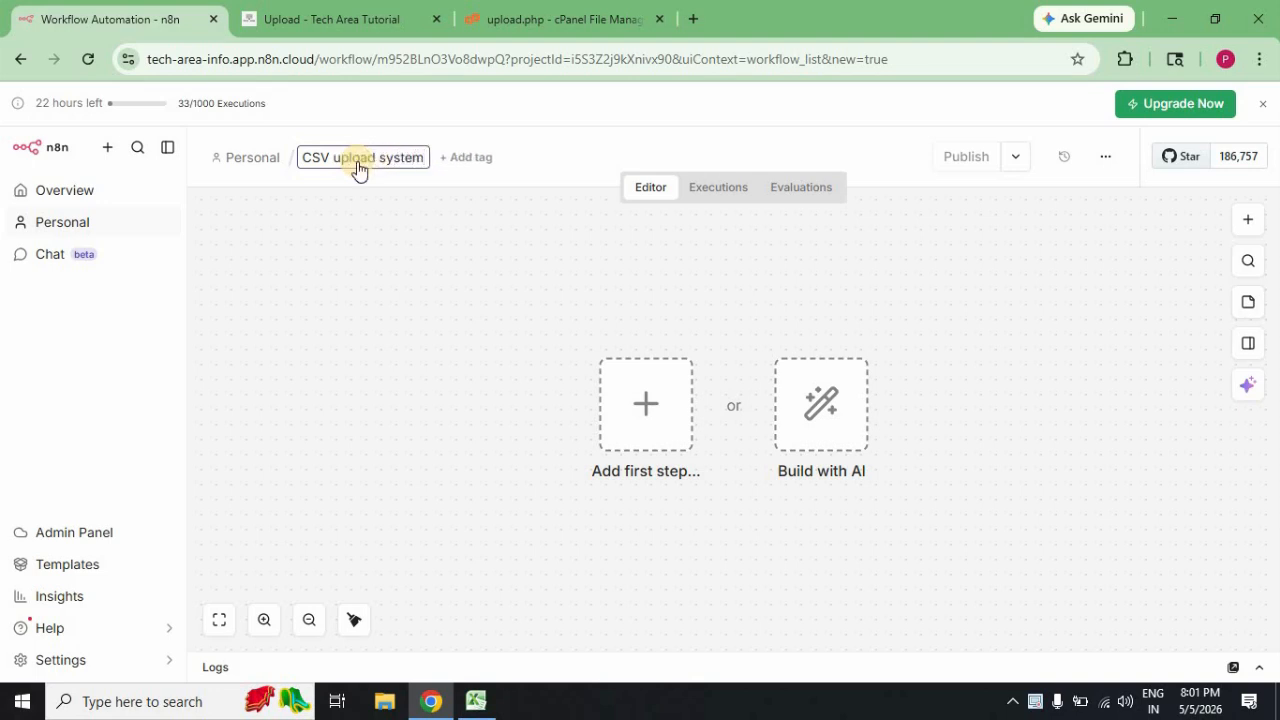
pyautogui.press('Return')
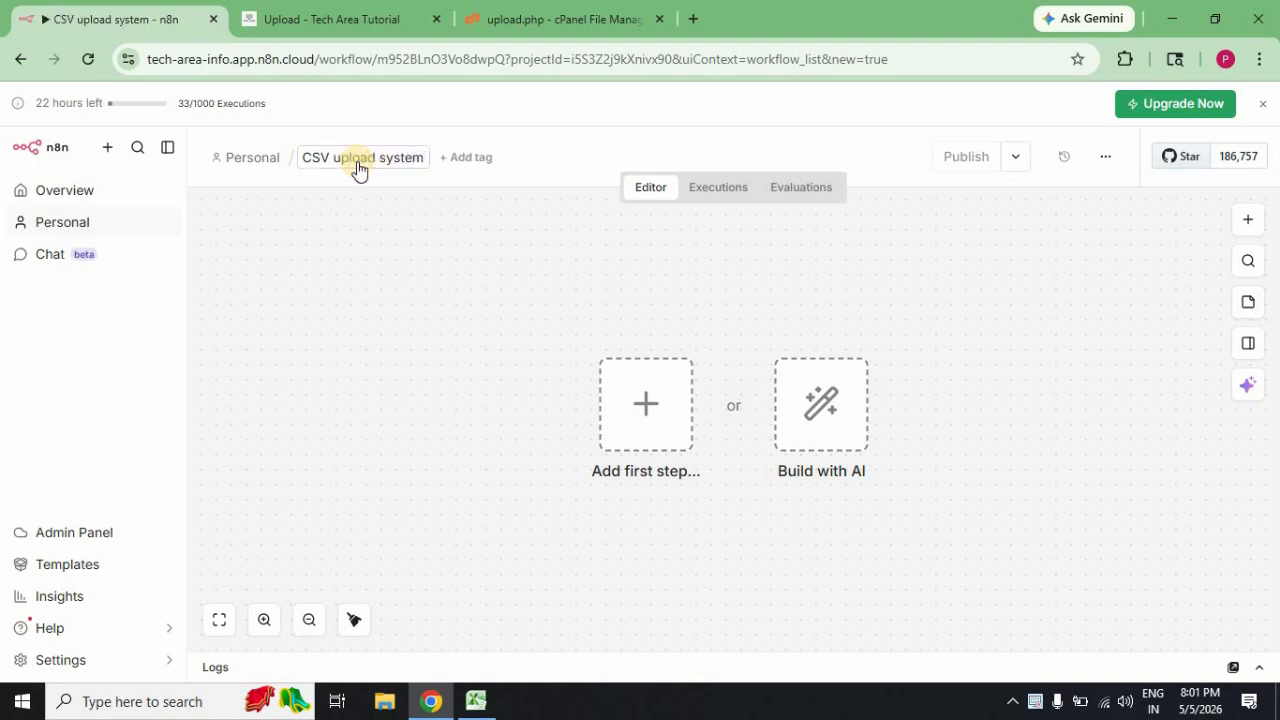
# - Switch to the n8n-test file in Excel and review its Name and Email columns, ending back in the browser
pyautogui.click(475, 703)
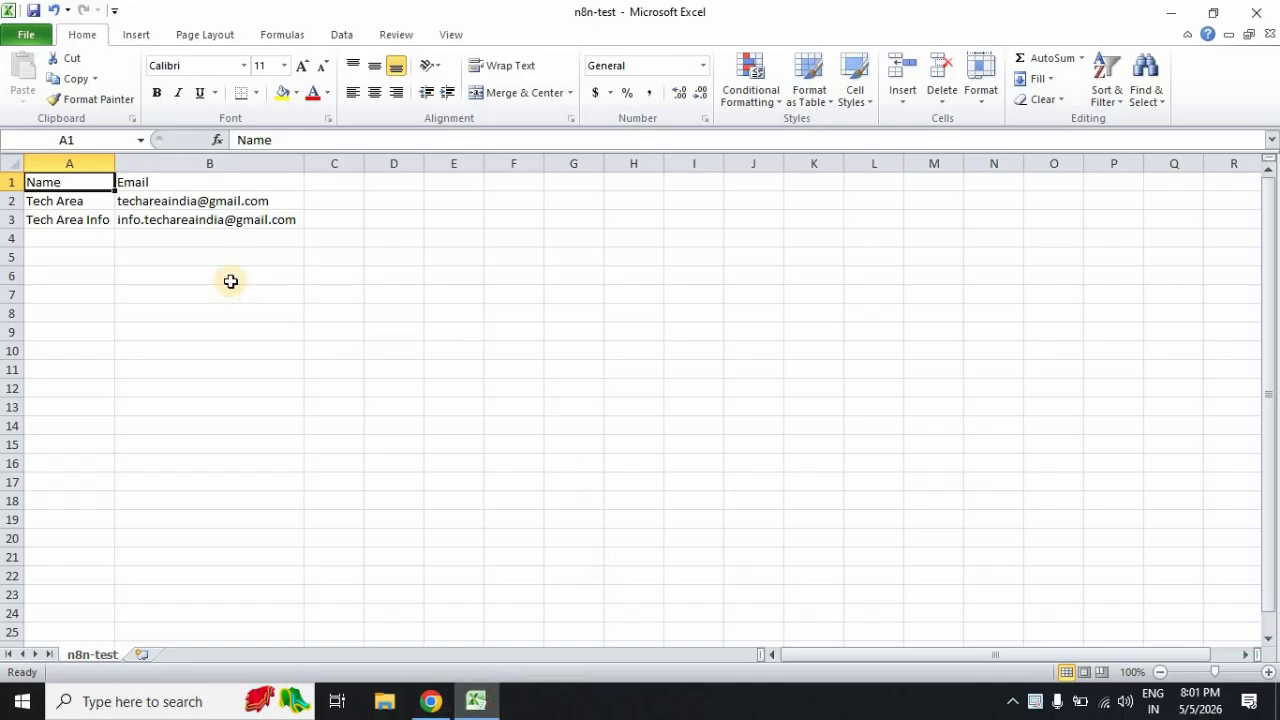
pyautogui.click(168, 184)
pyautogui.click(63, 203)
pyautogui.click(63, 219)
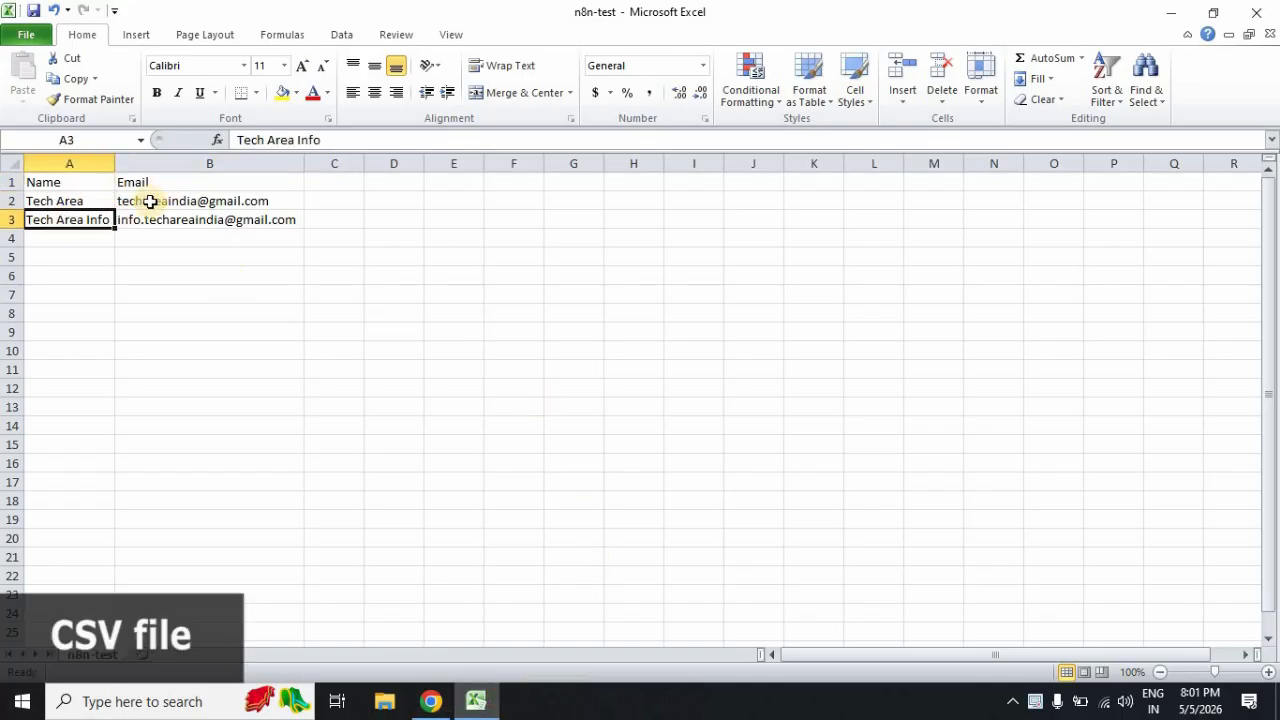
pyautogui.click(150, 202)
pyautogui.click(146, 218)
pyautogui.hotkey('alt', 'Tab')
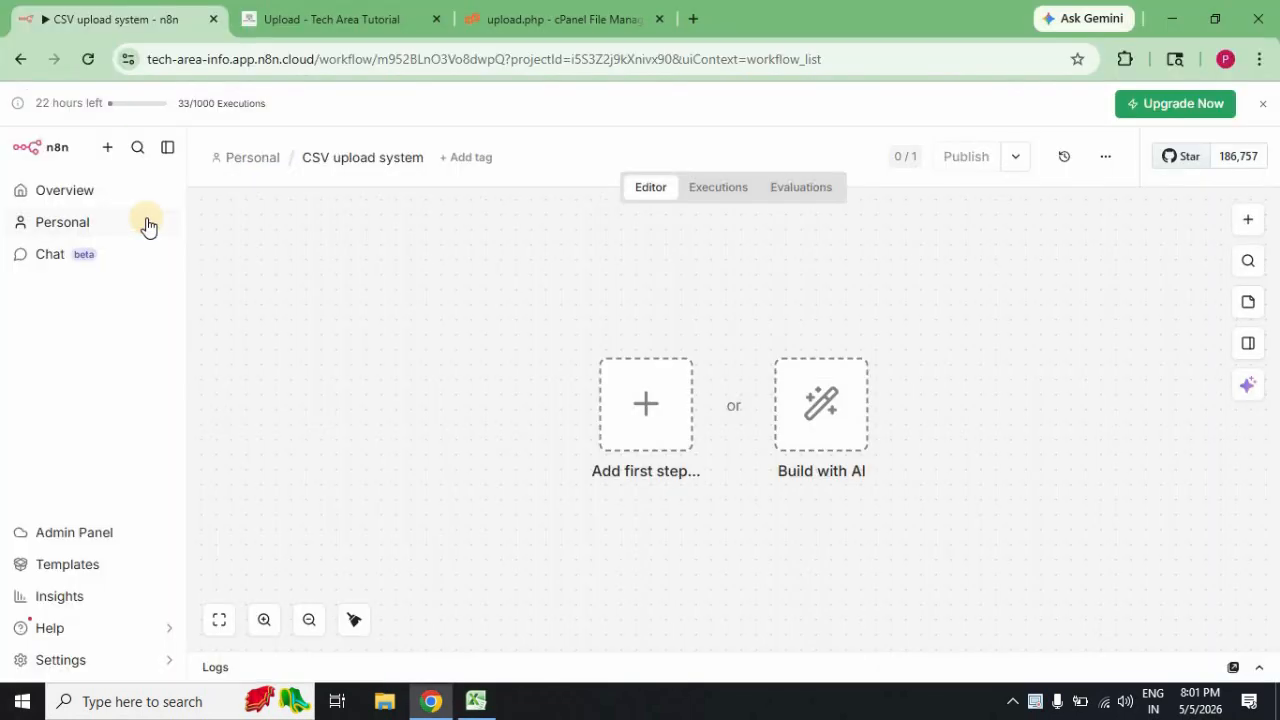
# - Open the website's file upload page and reload it to view the upload form
pyautogui.click(338, 20)
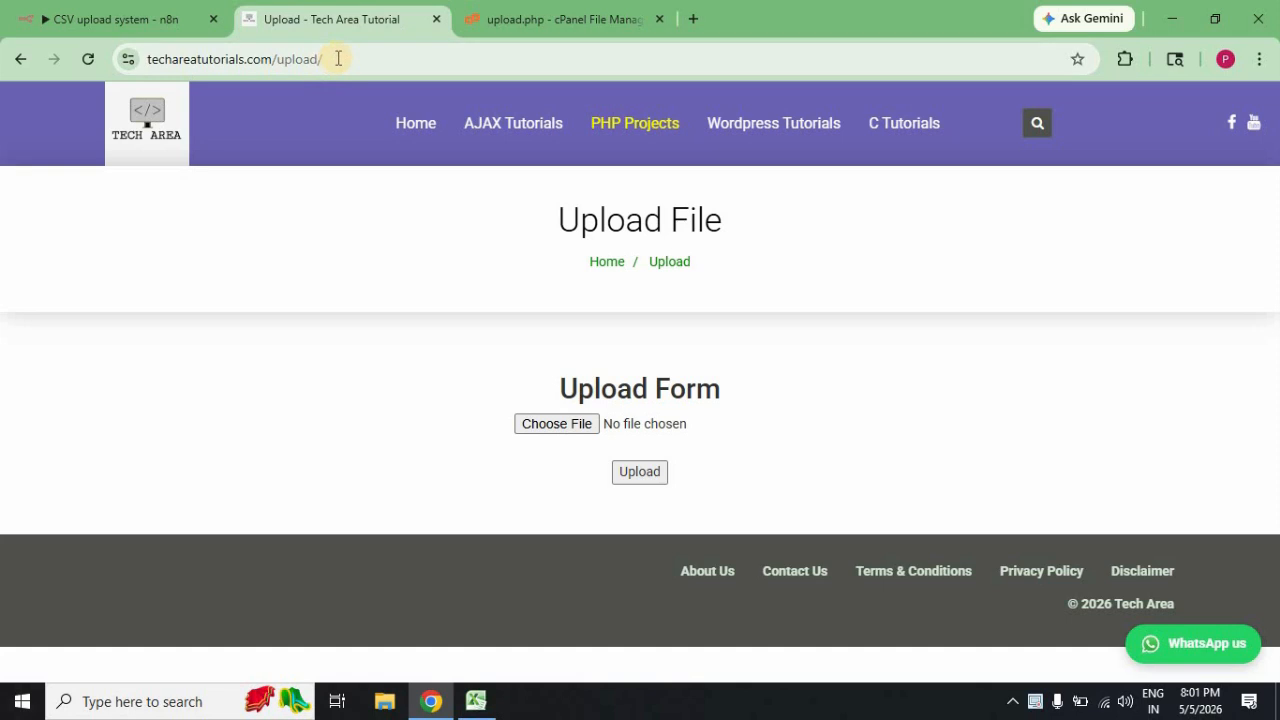
pyautogui.click(338, 58)
pyautogui.press('Return')
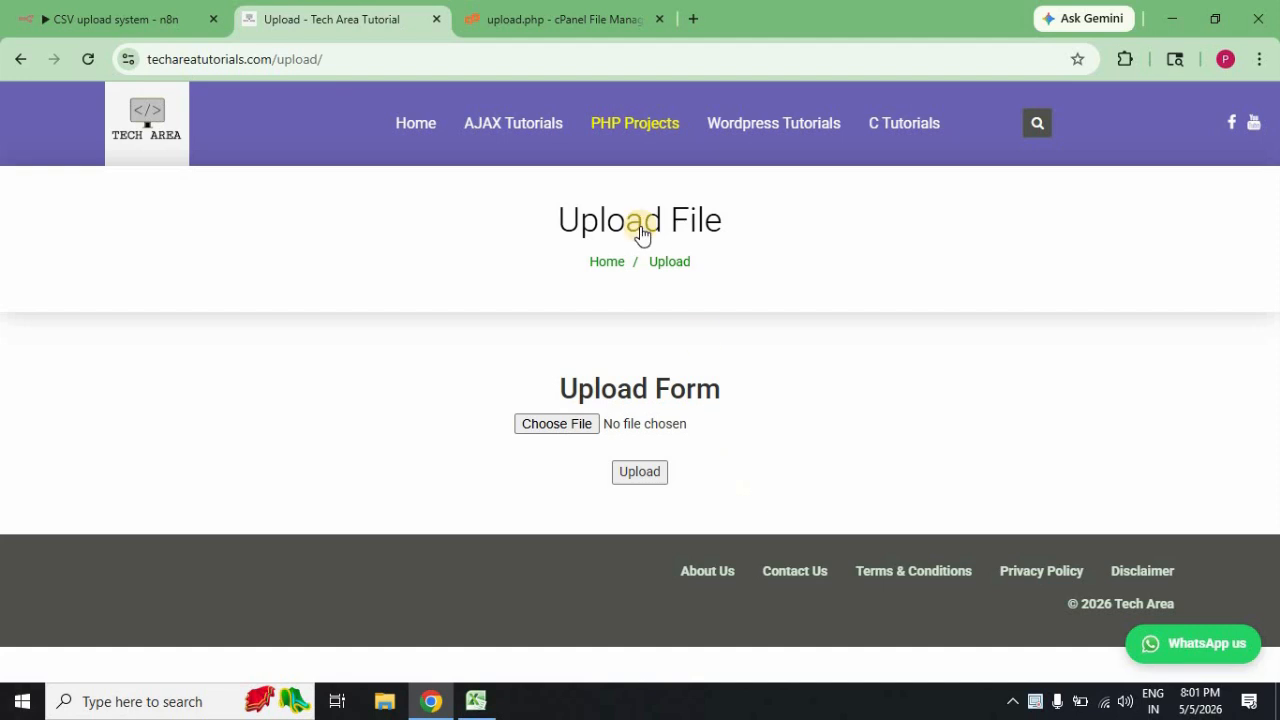
# - Examine the upload form code in upload.php, including its file input, submit button, method and enctype
pyautogui.click(550, 19)
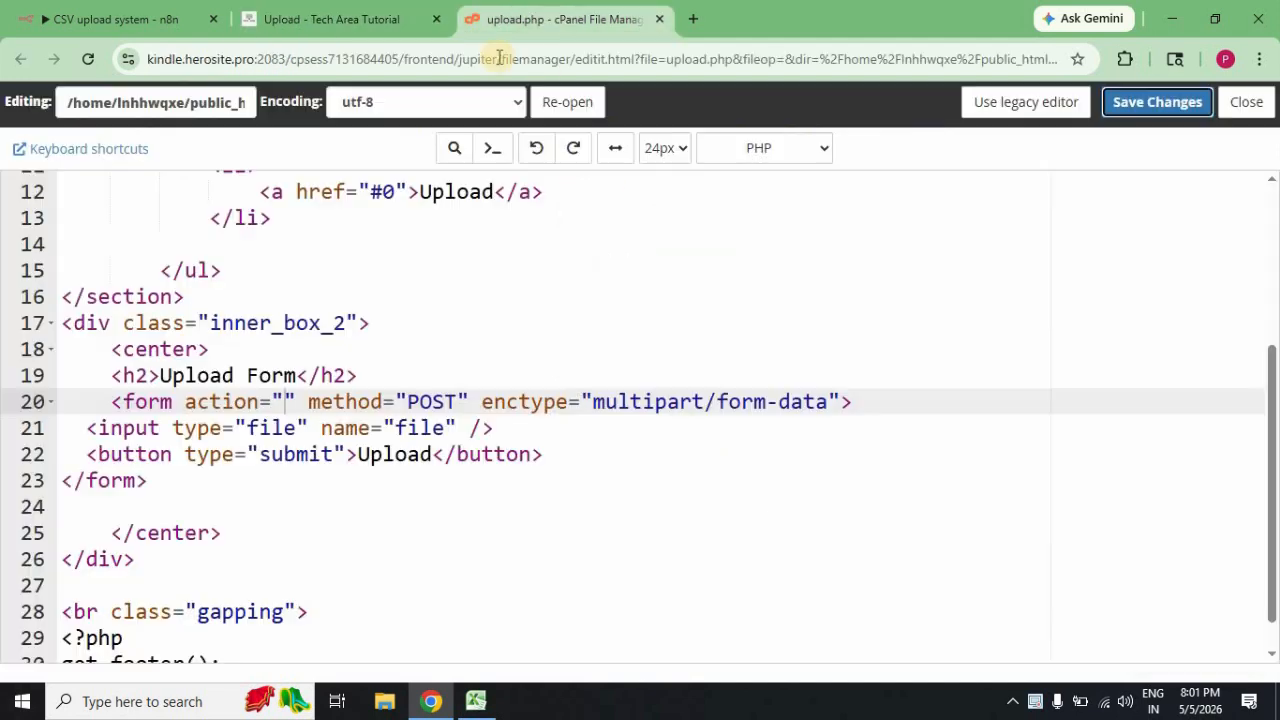
pyautogui.click(161, 349)
pyautogui.click(106, 480)
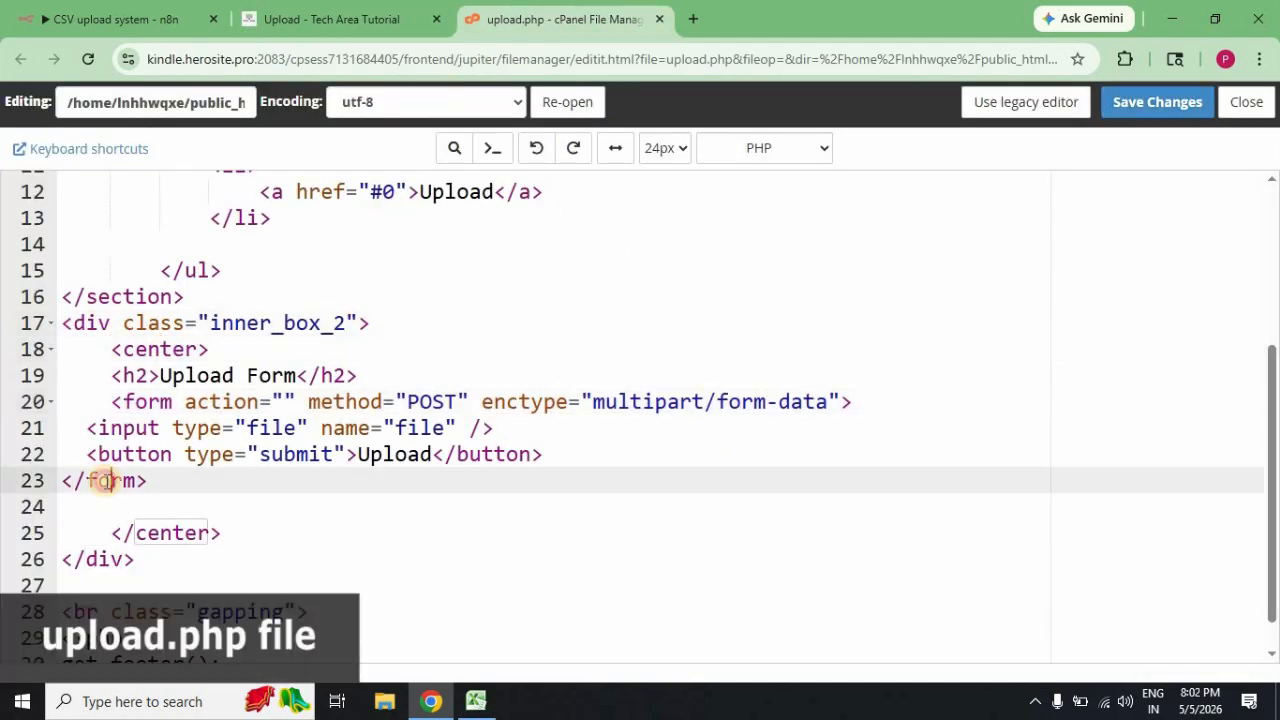
pyautogui.doubleClick(383, 457)
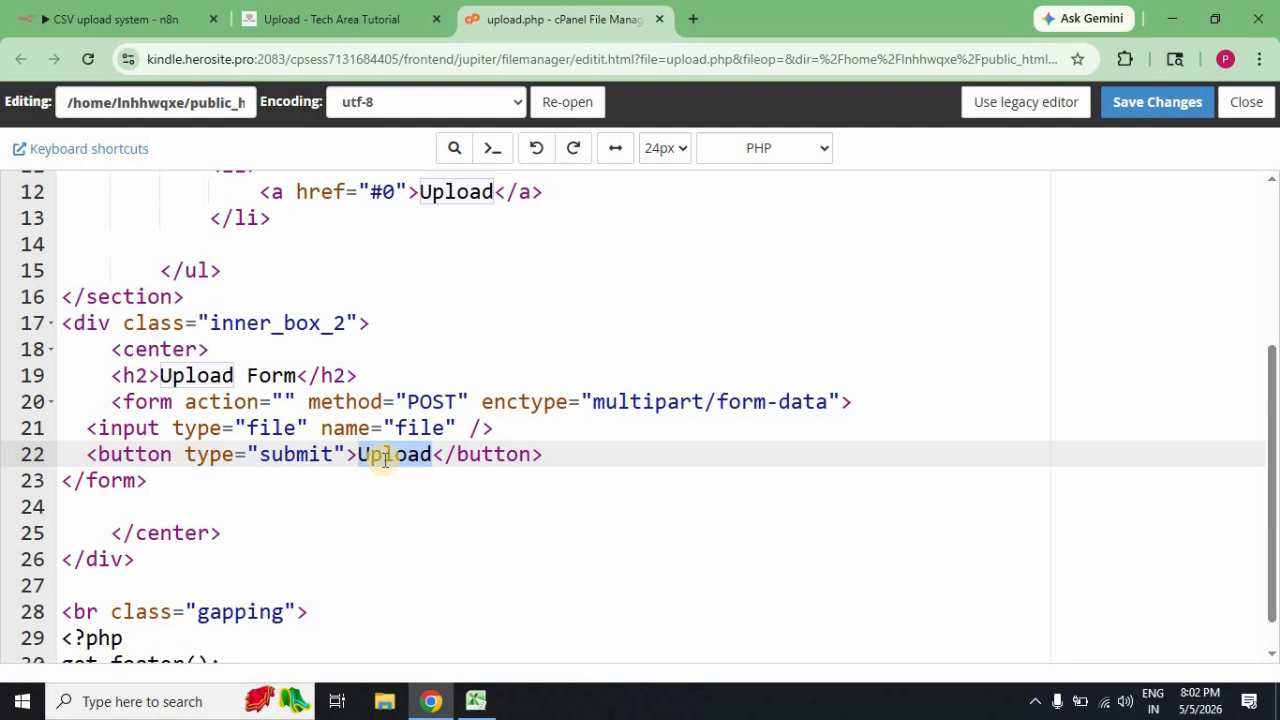
pyautogui.click(198, 430)
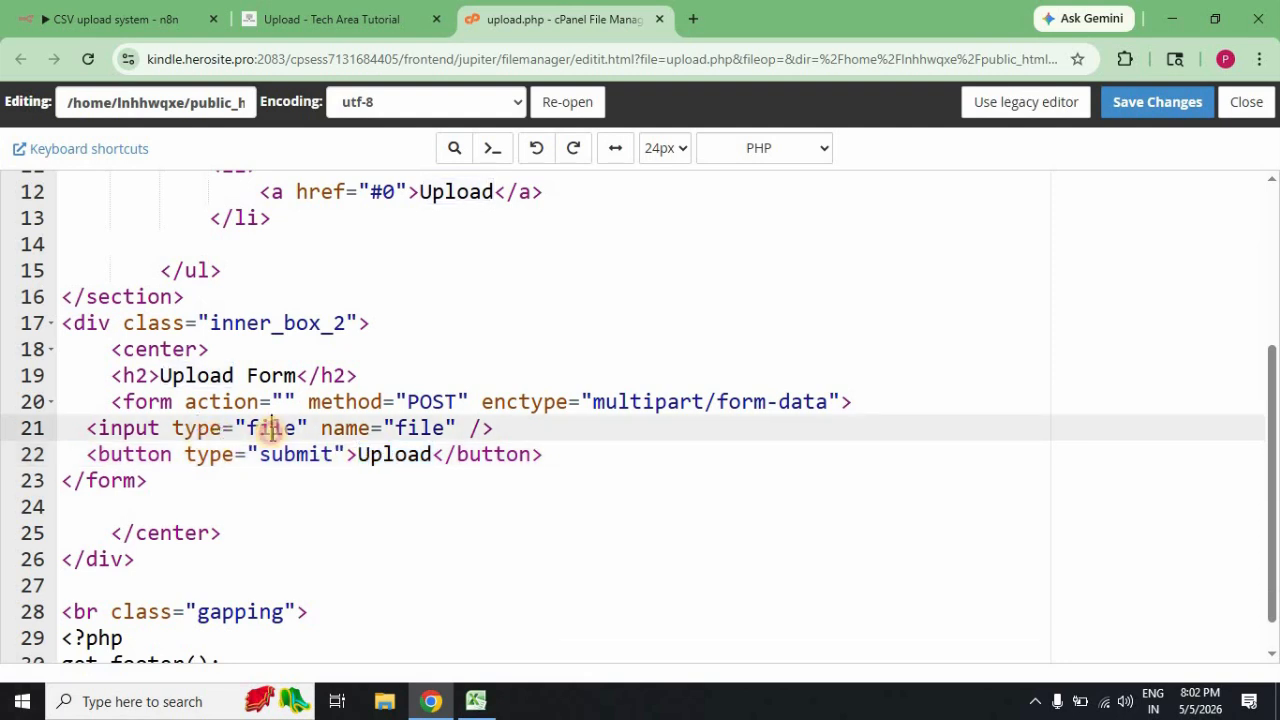
pyautogui.doubleClick(271, 430)
pyautogui.doubleClick(410, 428)
pyautogui.doubleClick(425, 401)
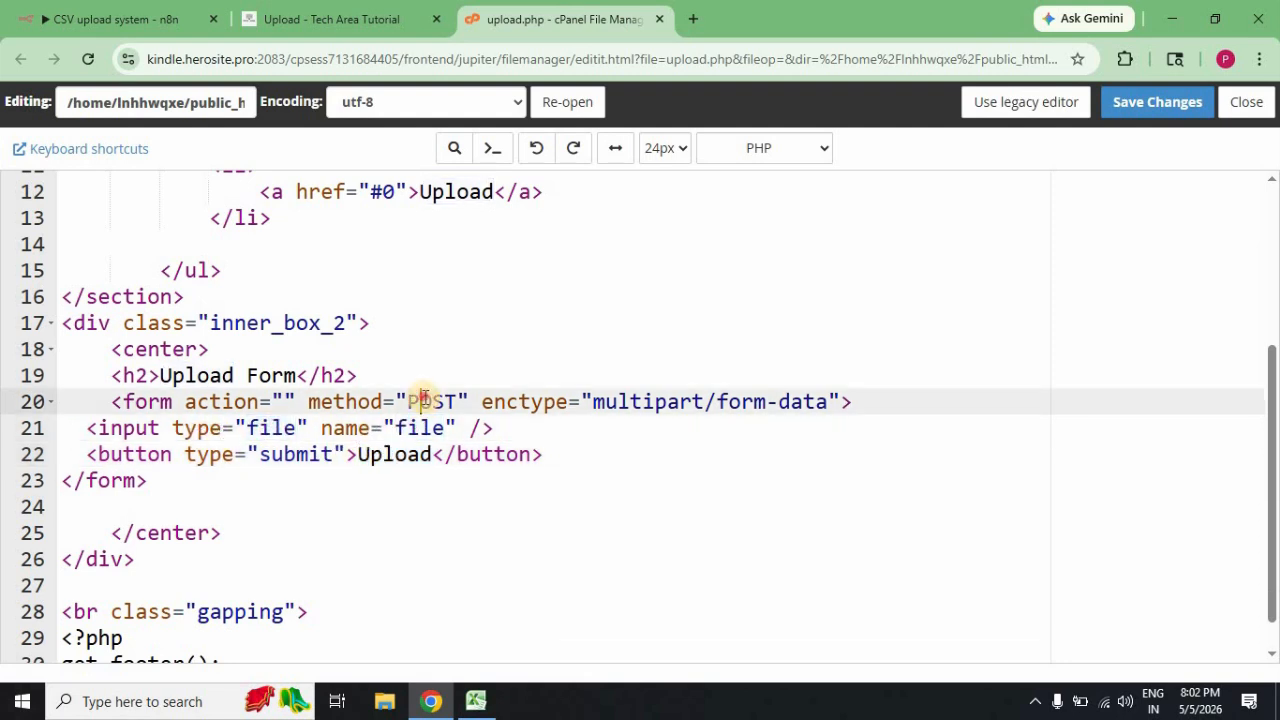
pyautogui.moveTo(590, 401); pyautogui.dragTo(828, 401)
pyautogui.click(650, 371)
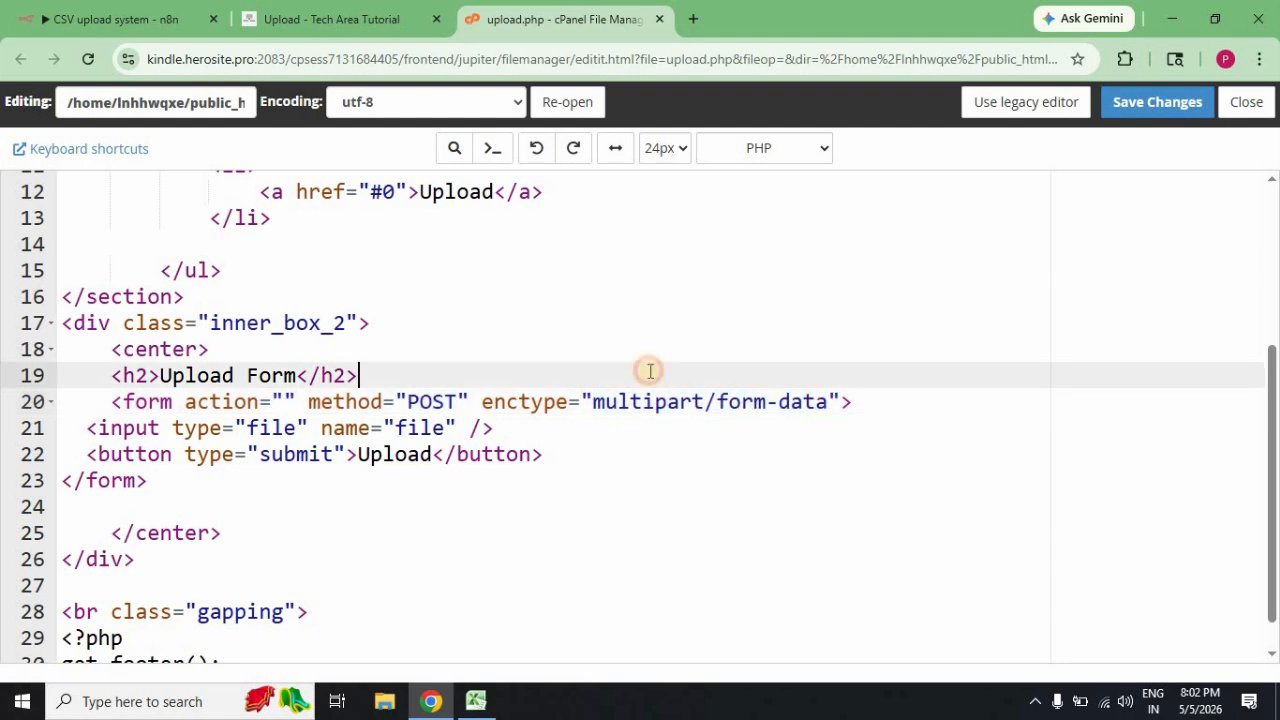
# - Add a Webhook trigger to the CSV upload system workflow and set its HTTP method to POST
pyautogui.click(85, 12)
pyautogui.click(641, 416)
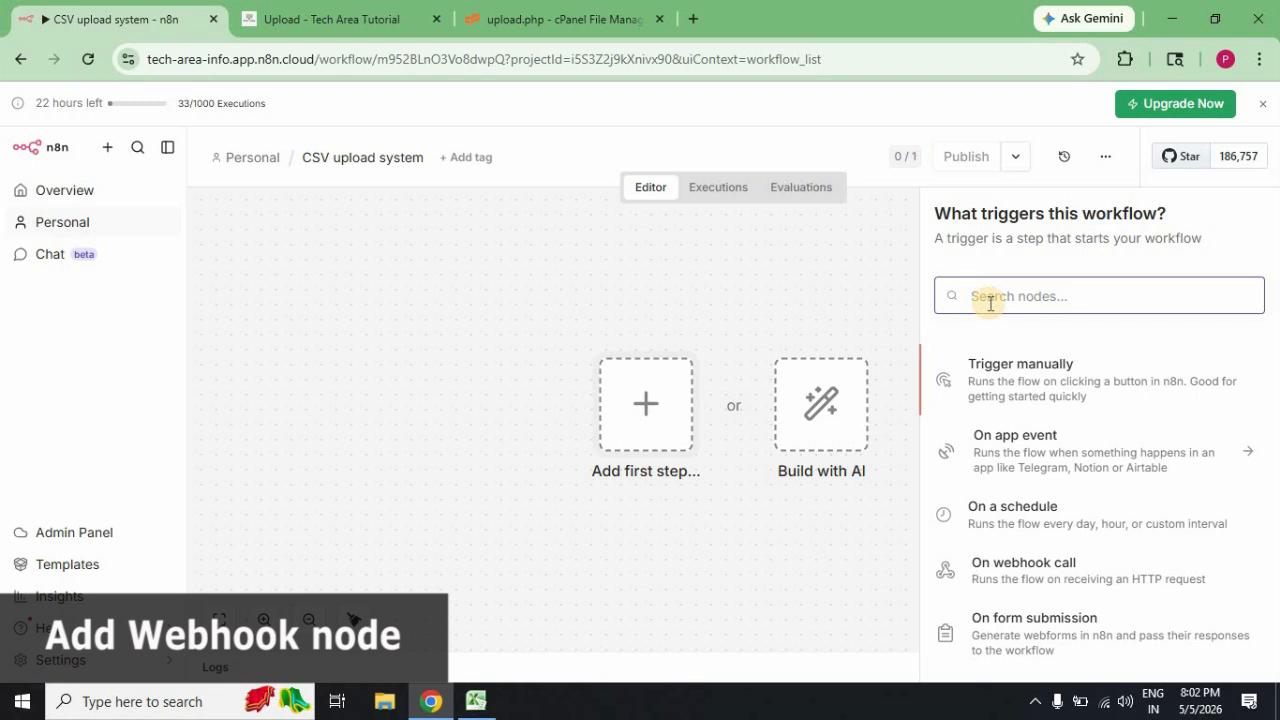
pyautogui.write('web')
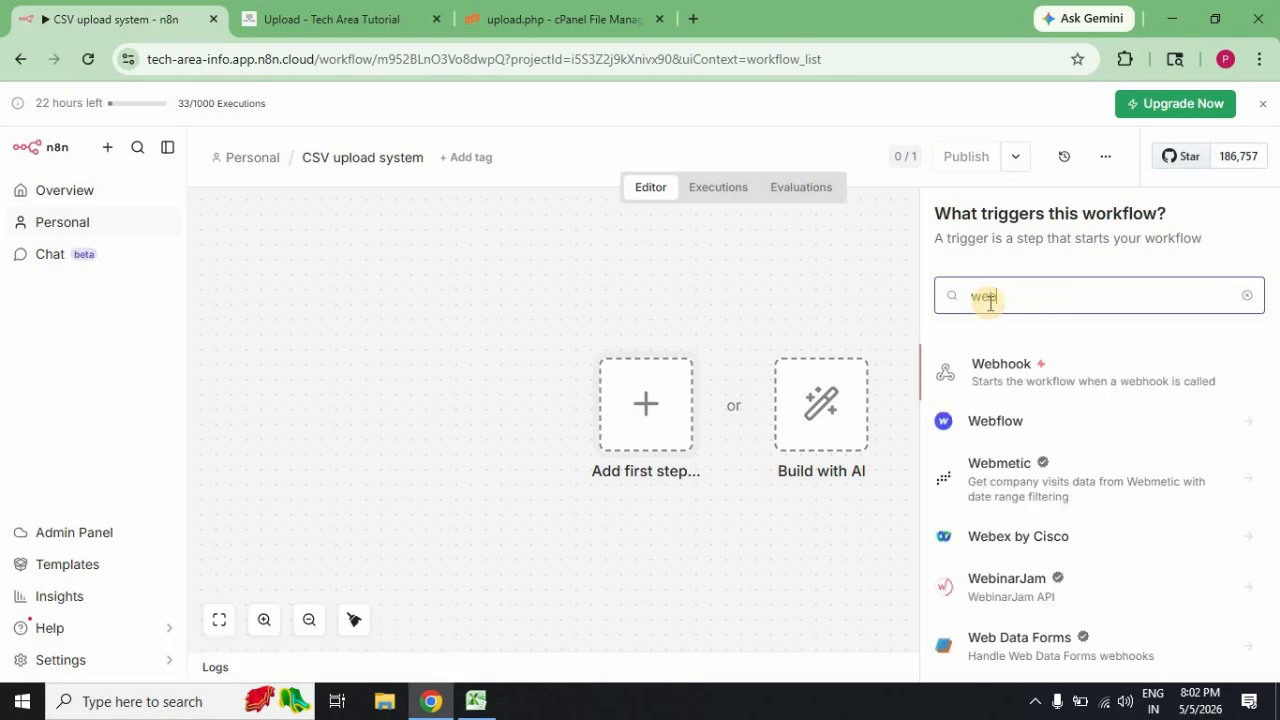
pyautogui.click(1022, 381)
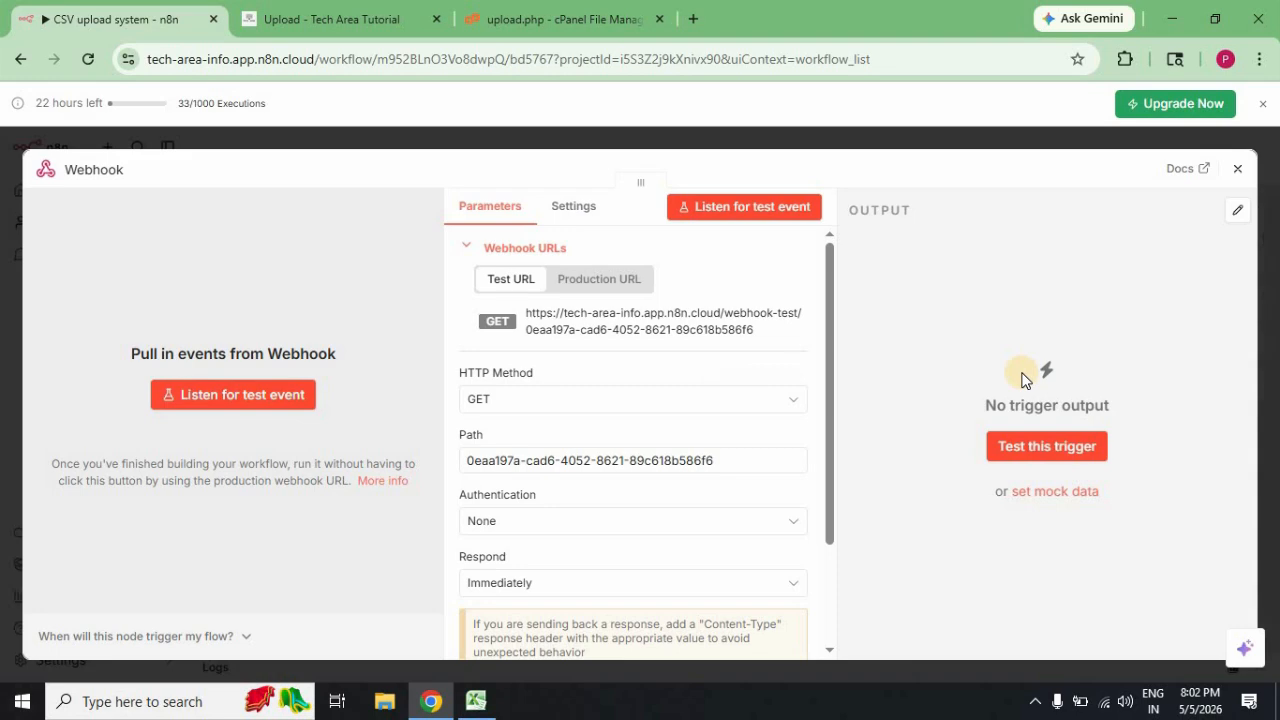
pyautogui.click(765, 408)
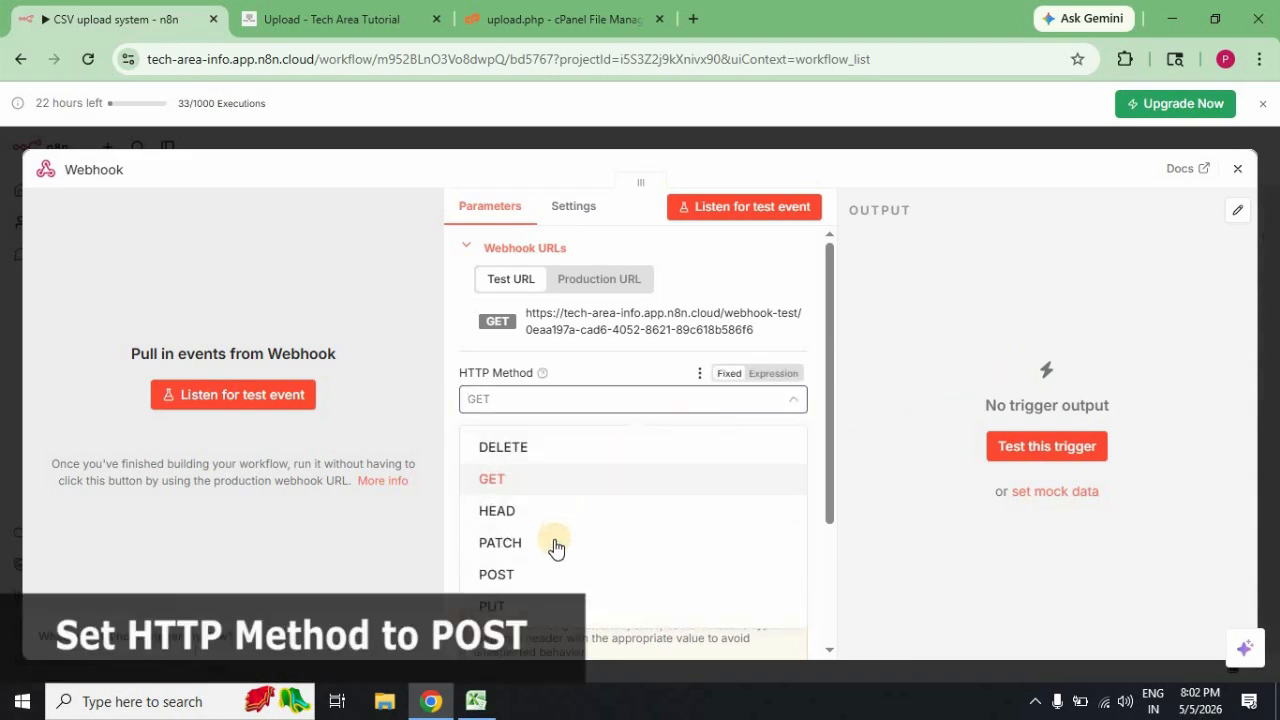
pyautogui.click(538, 575)
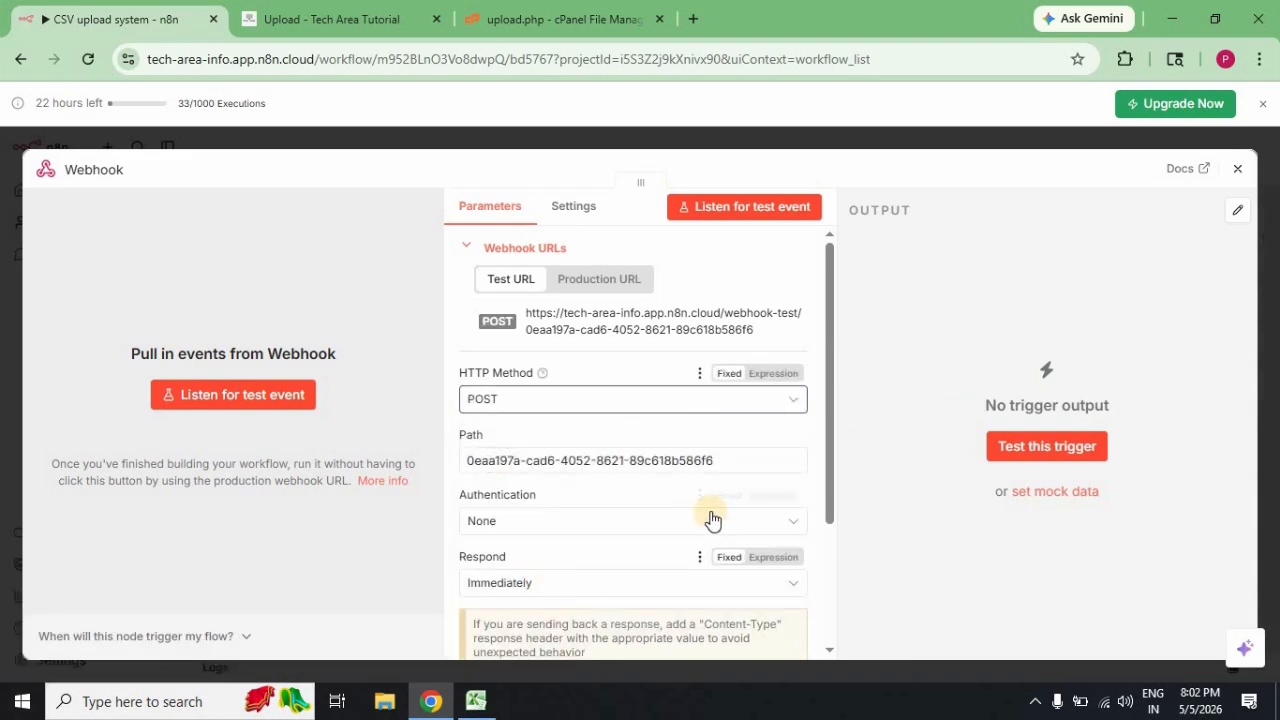
# - Copy the webhook's test URL into the empty form action attribute in upload.php and save the file
pyautogui.click(590, 330)
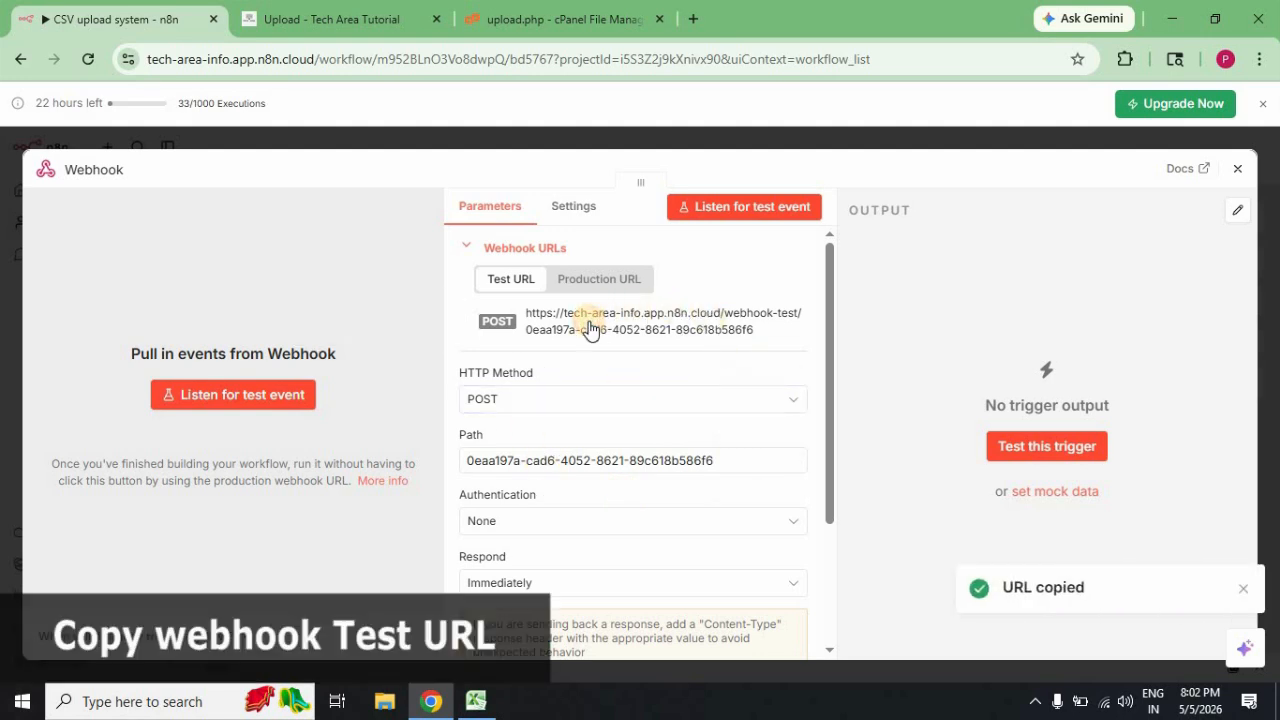
pyautogui.click(558, 20)
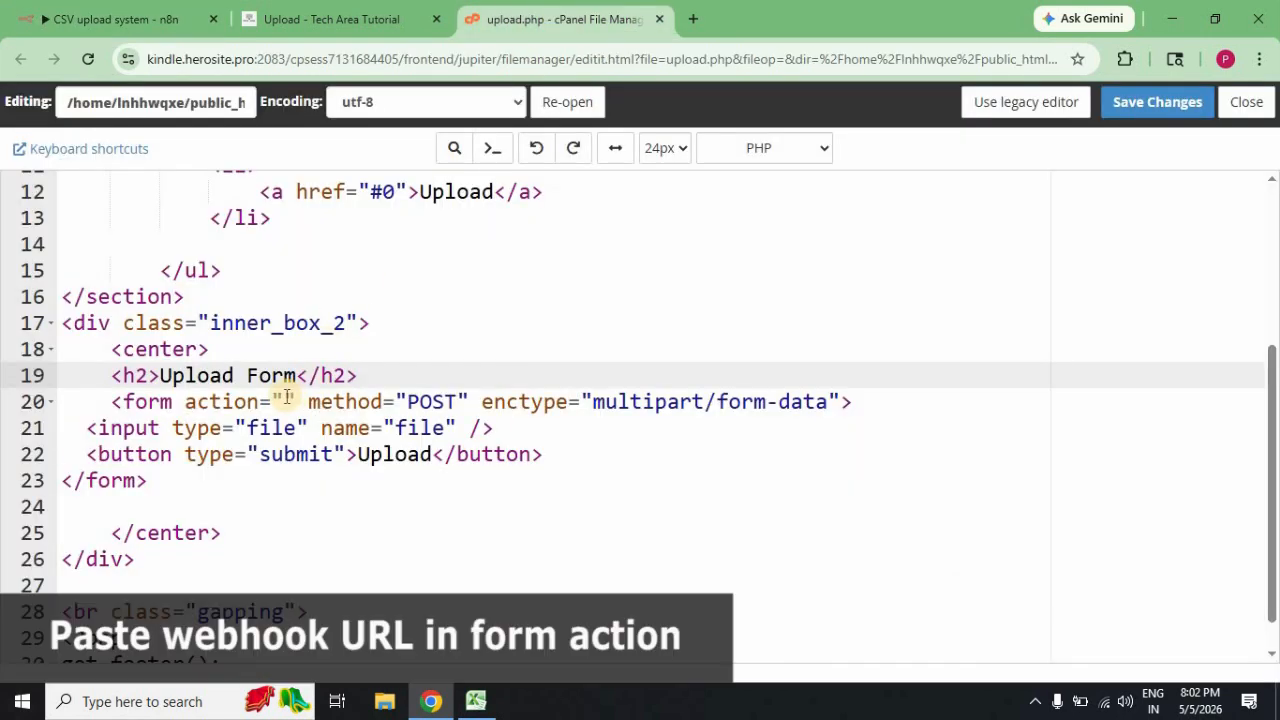
pyautogui.click(285, 400)
pyautogui.hotkey('ctrl', 'v')
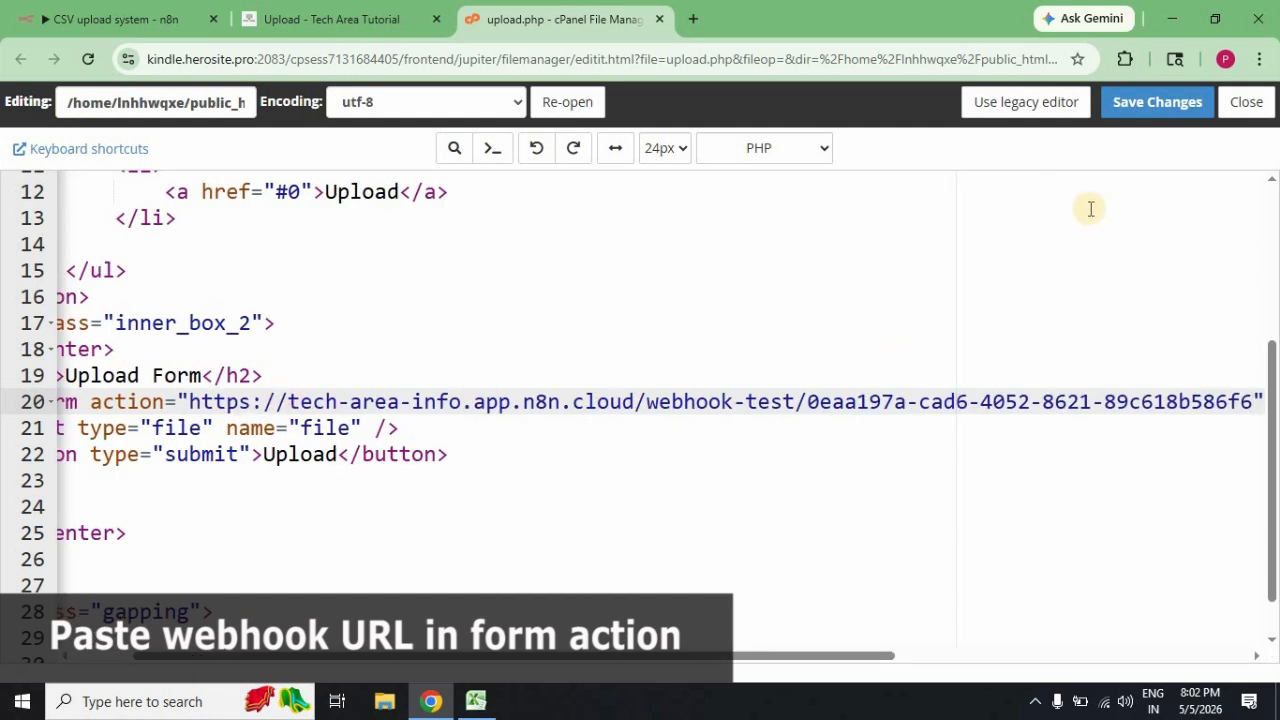
pyautogui.click(1157, 105)
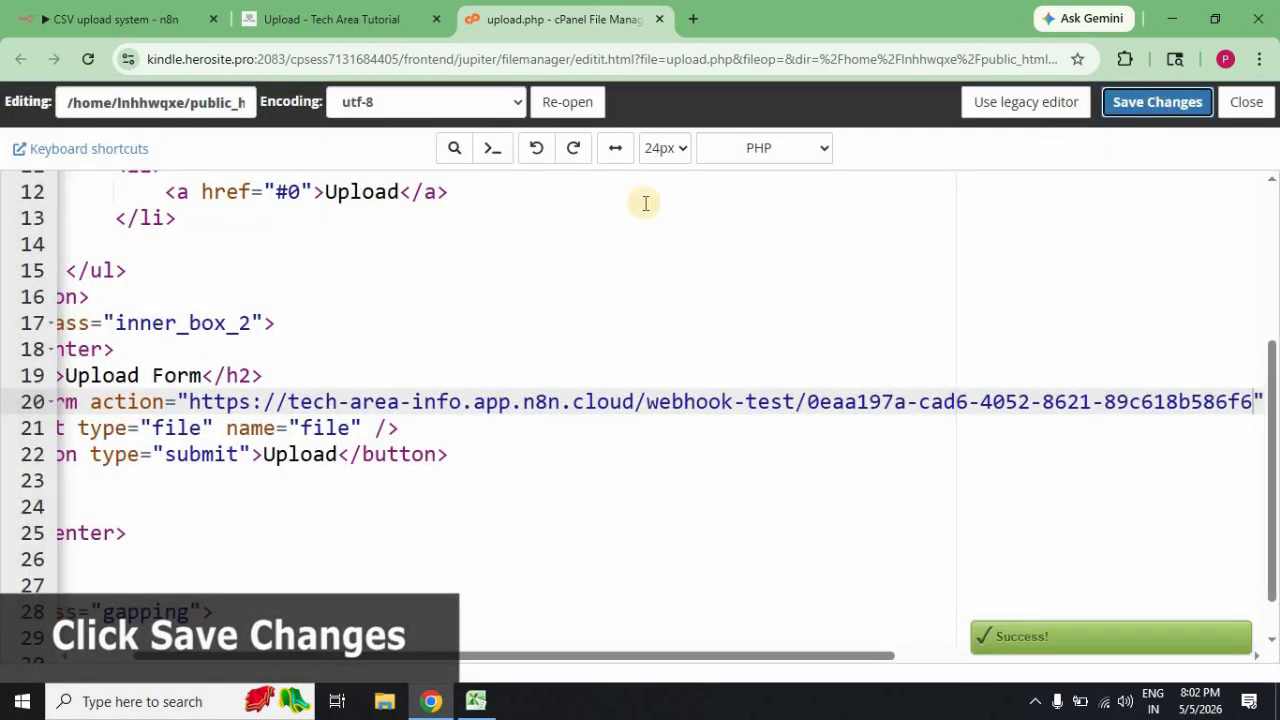
# - Start listening for a test event on the Webhook node and reload the website's upload page
pyautogui.click(92, 21)
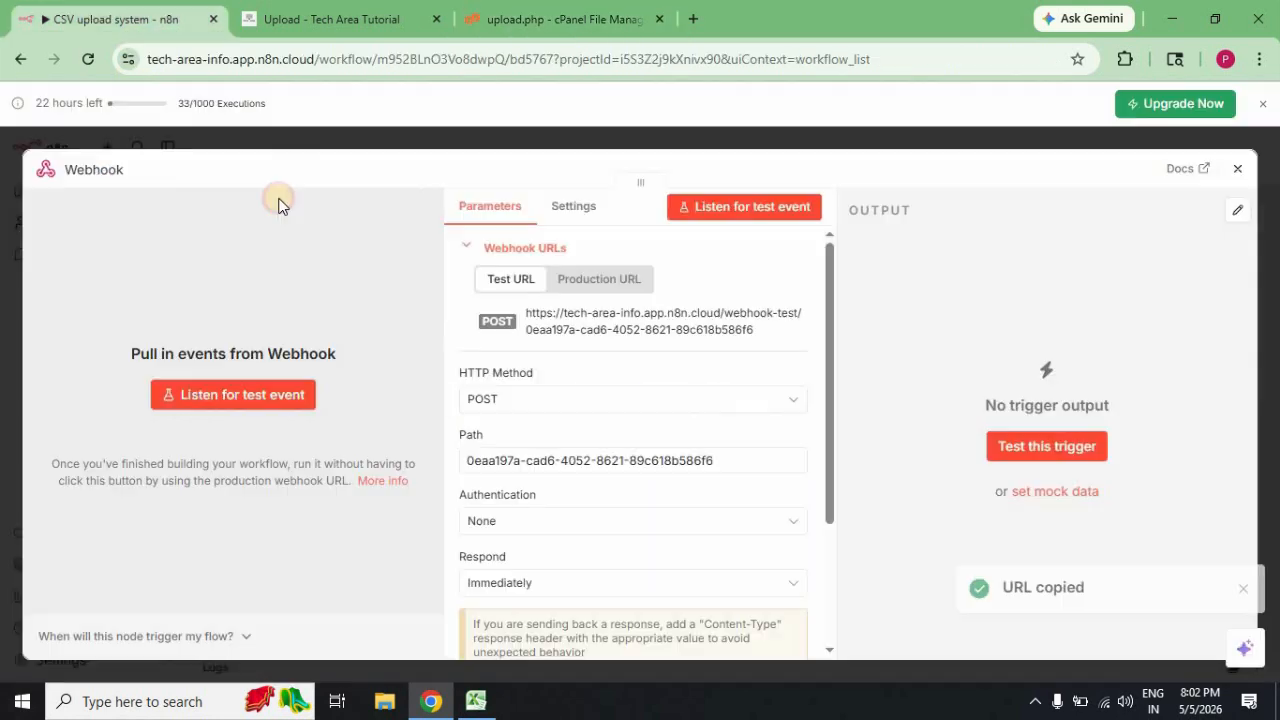
pyautogui.click(251, 395)
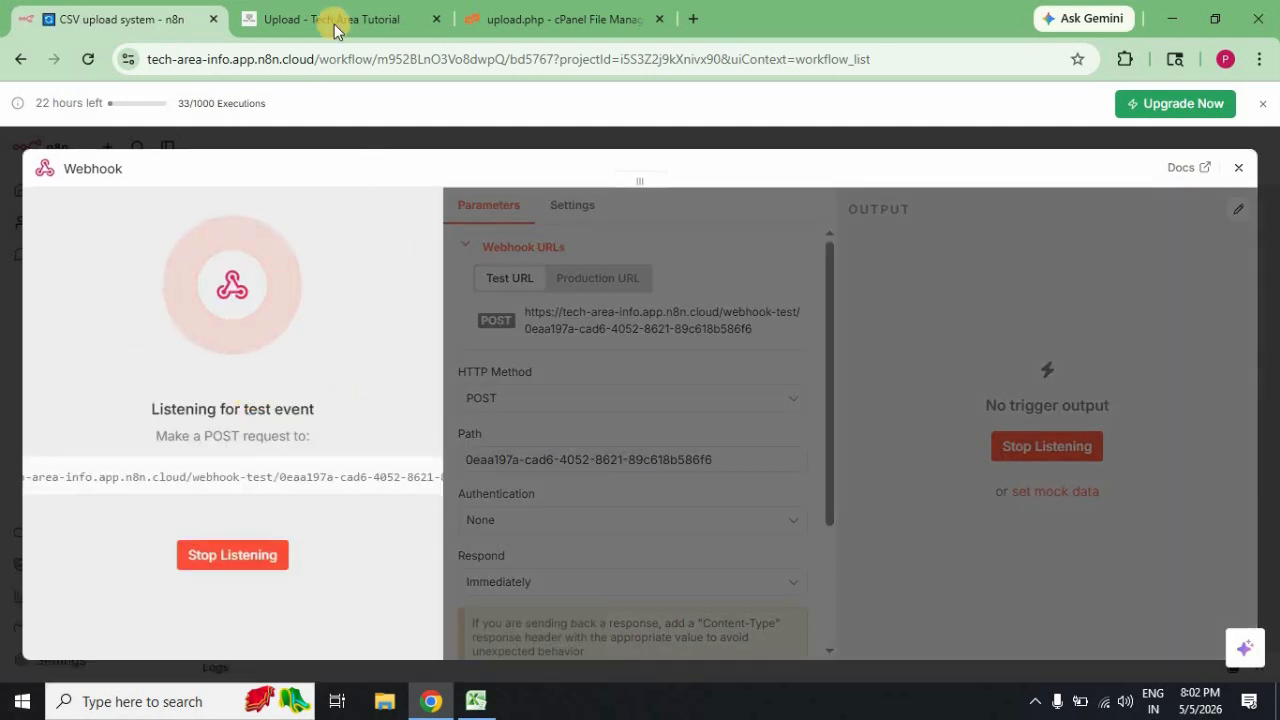
pyautogui.click(334, 22)
pyautogui.click(422, 63)
pyautogui.press('Return')
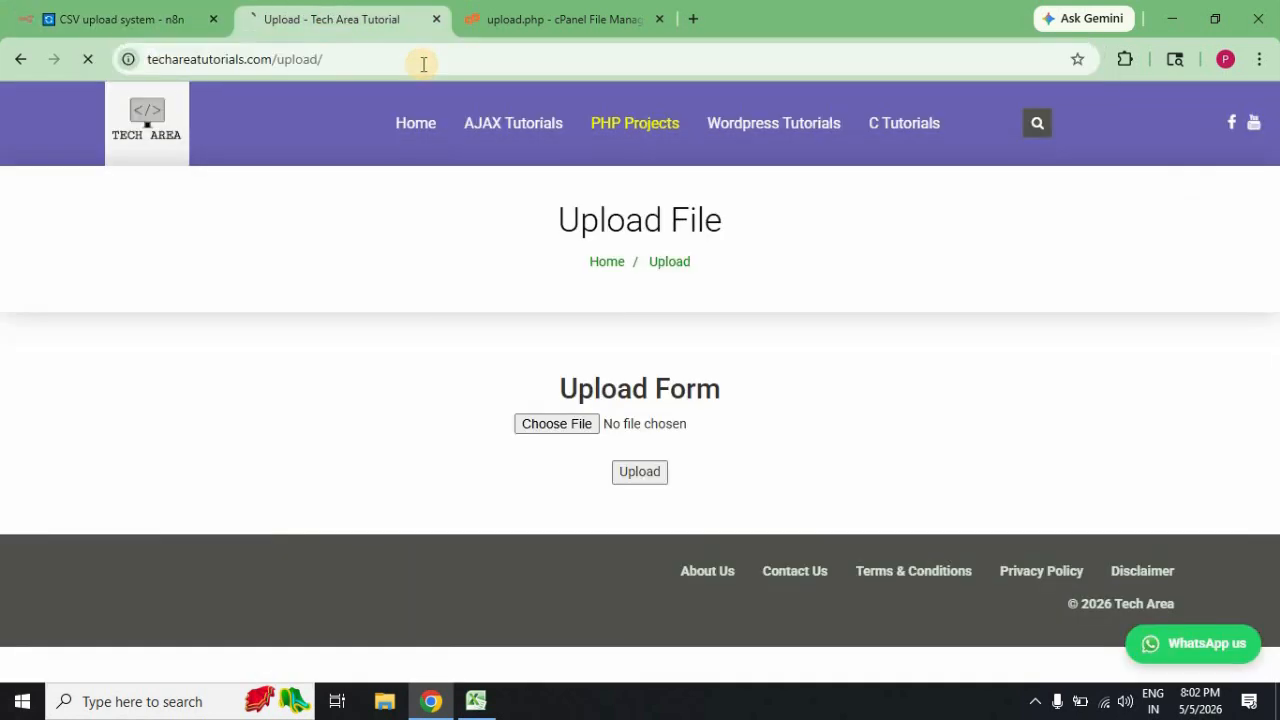
# - Choose n8n-test.csv from the Desktop in the upload form and submit it
pyautogui.click(547, 426)
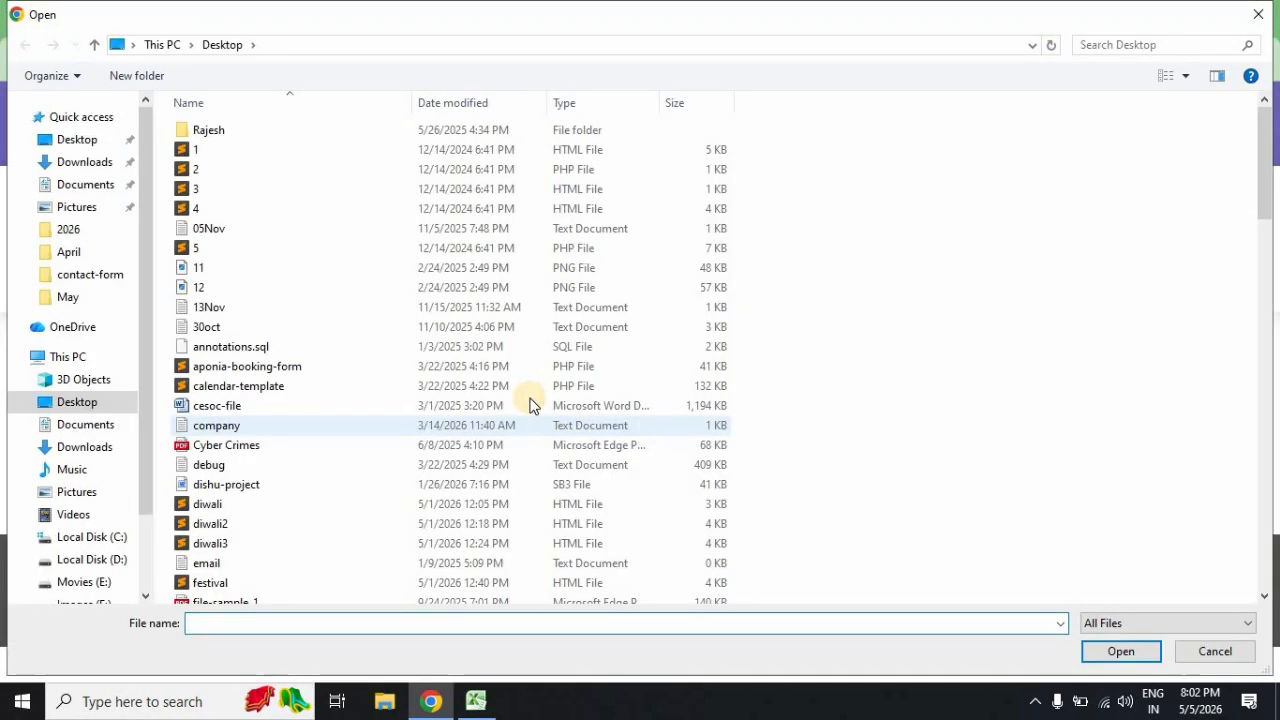
pyautogui.click(227, 193)
pyautogui.press('n')
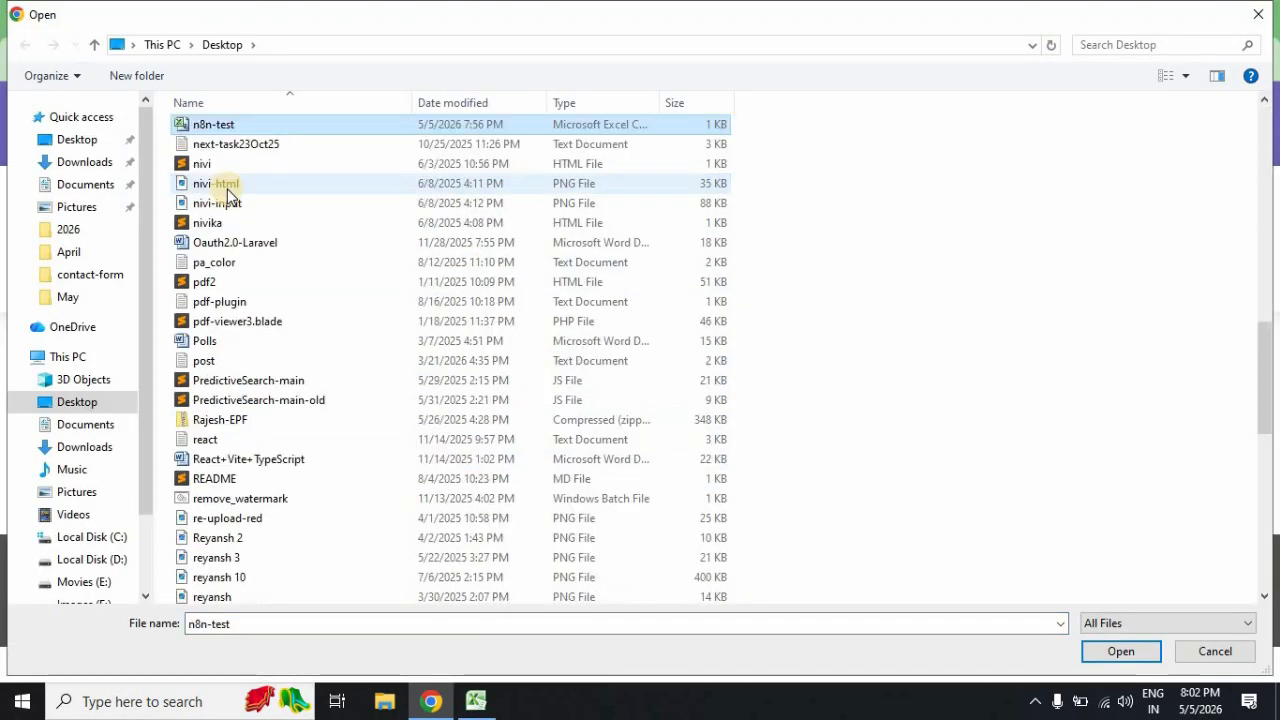
pyautogui.click(240, 123)
pyautogui.doubleClick(240, 123)
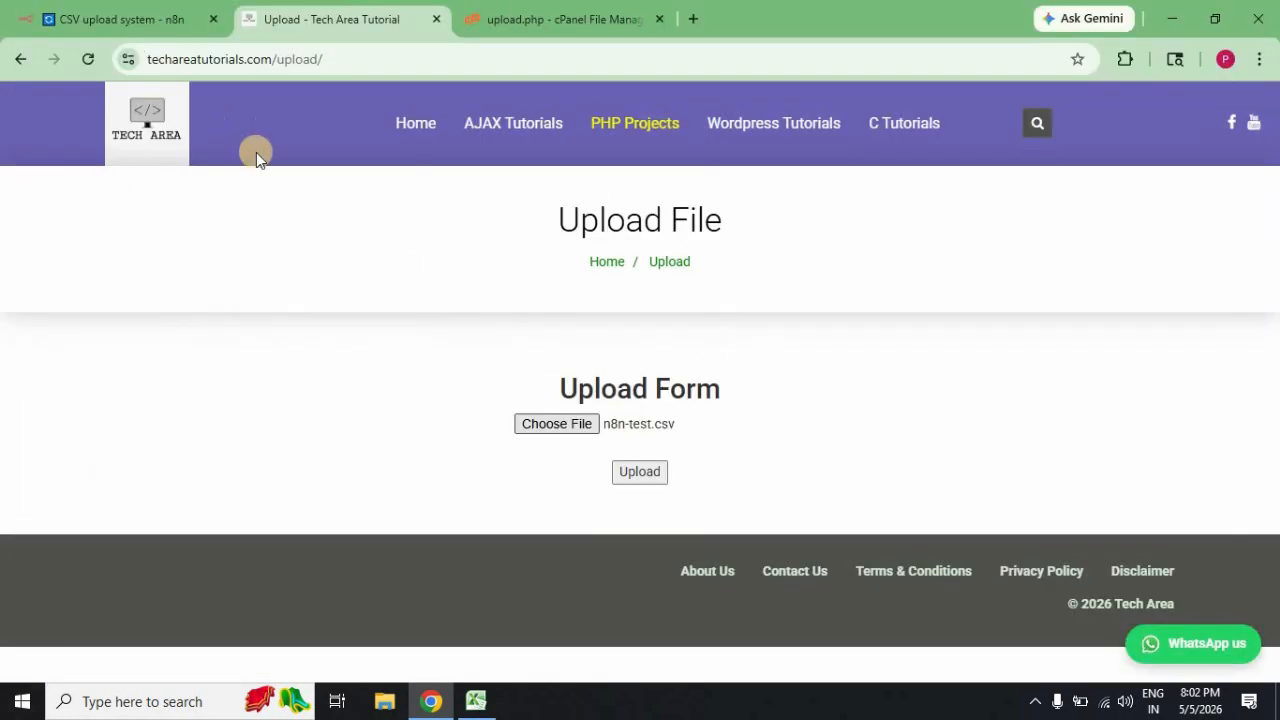
pyautogui.click(632, 476)
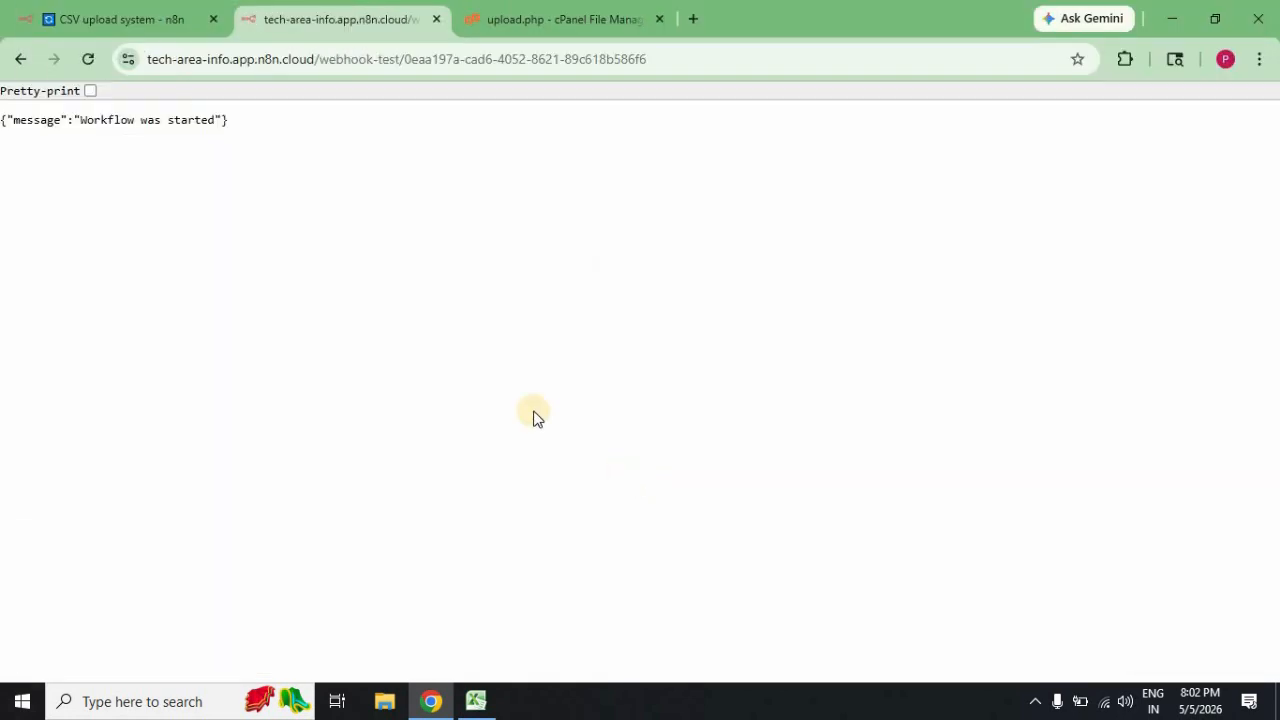
# - Check the webhook response message and inspect the received file's property name and file name in the Webhook node's output
pyautogui.moveTo(82, 120); pyautogui.dragTo(220, 120)
pyautogui.click(100, 19)
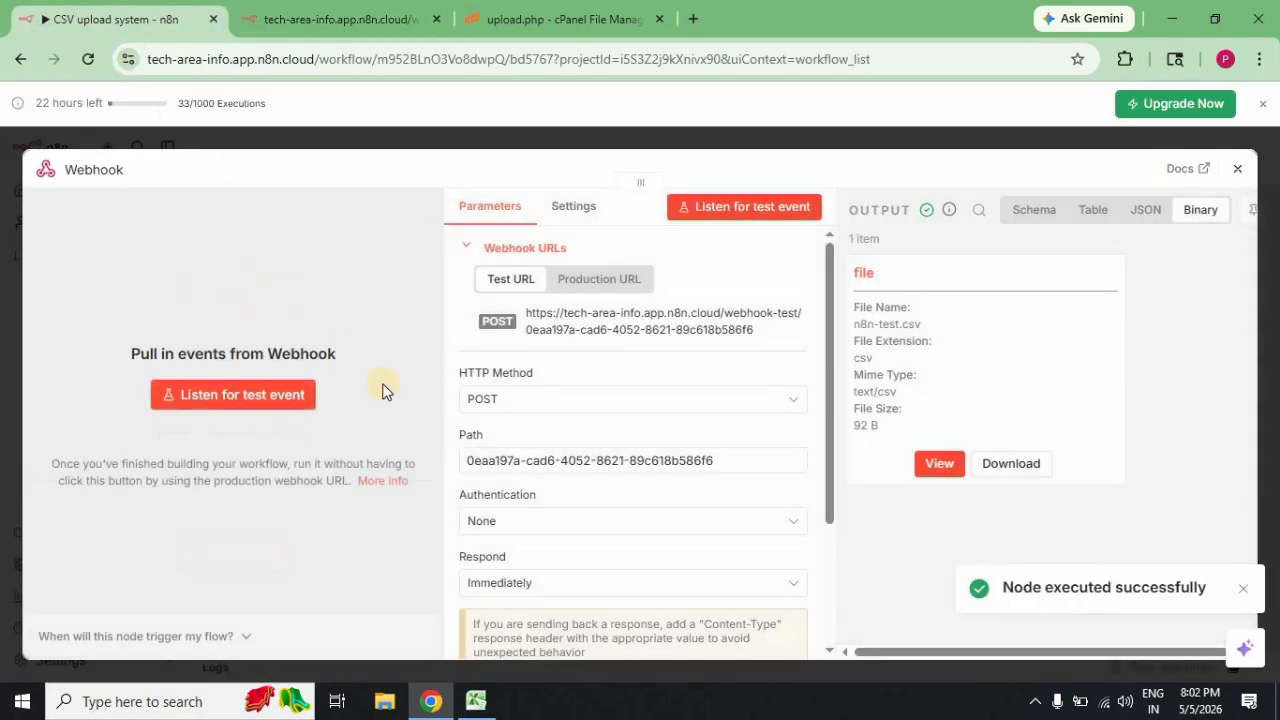
pyautogui.moveTo(1012, 594); pyautogui.dragTo(1237, 594)
pyautogui.click(1241, 589)
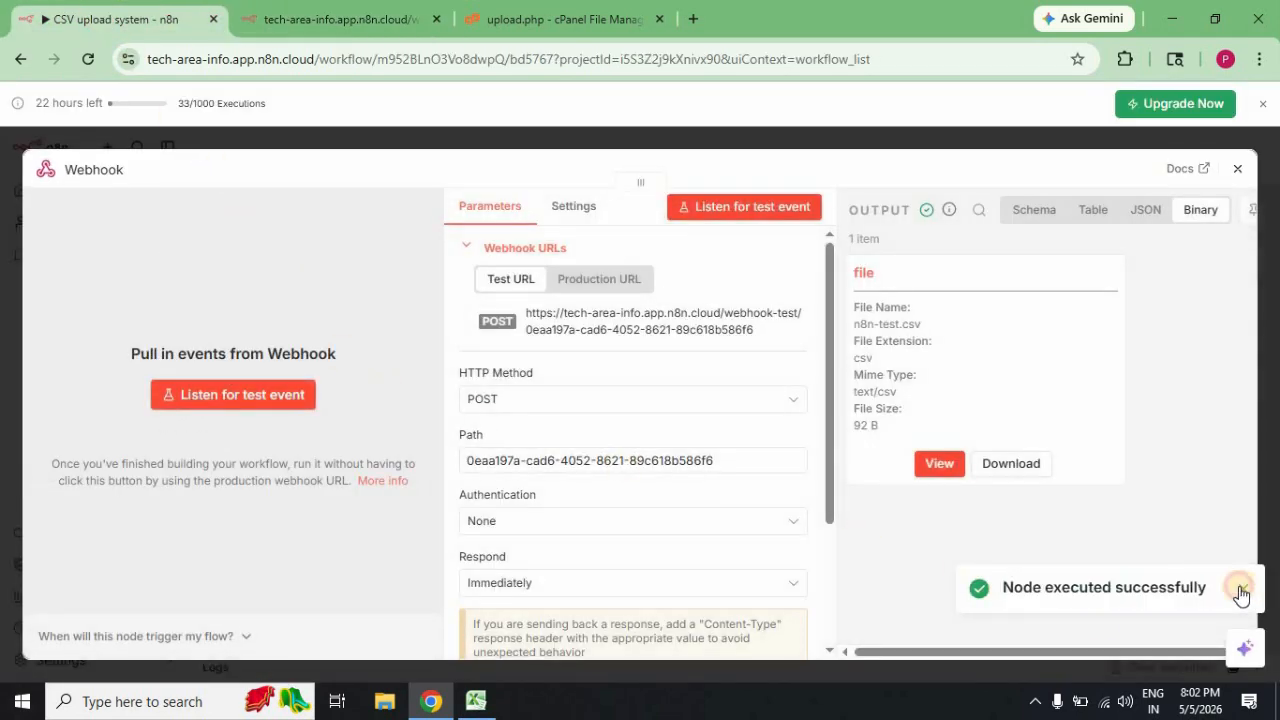
pyautogui.doubleClick(866, 273)
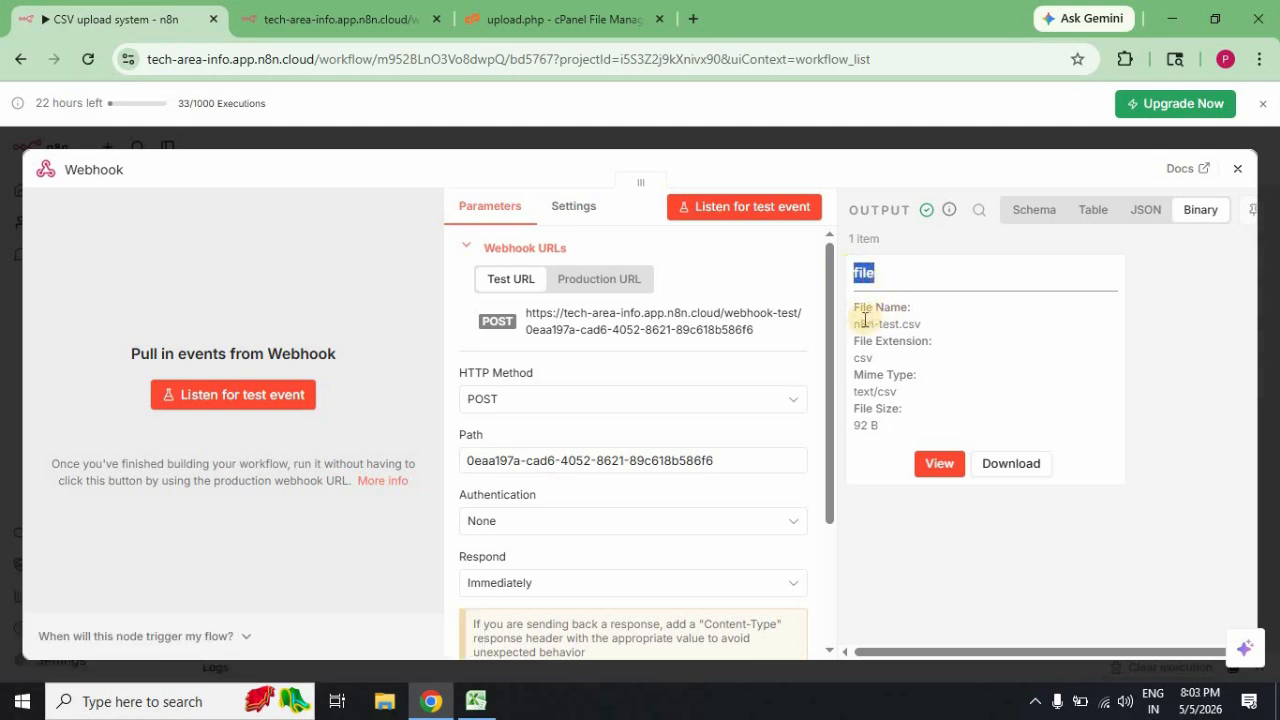
pyautogui.tripleClick(920, 324)
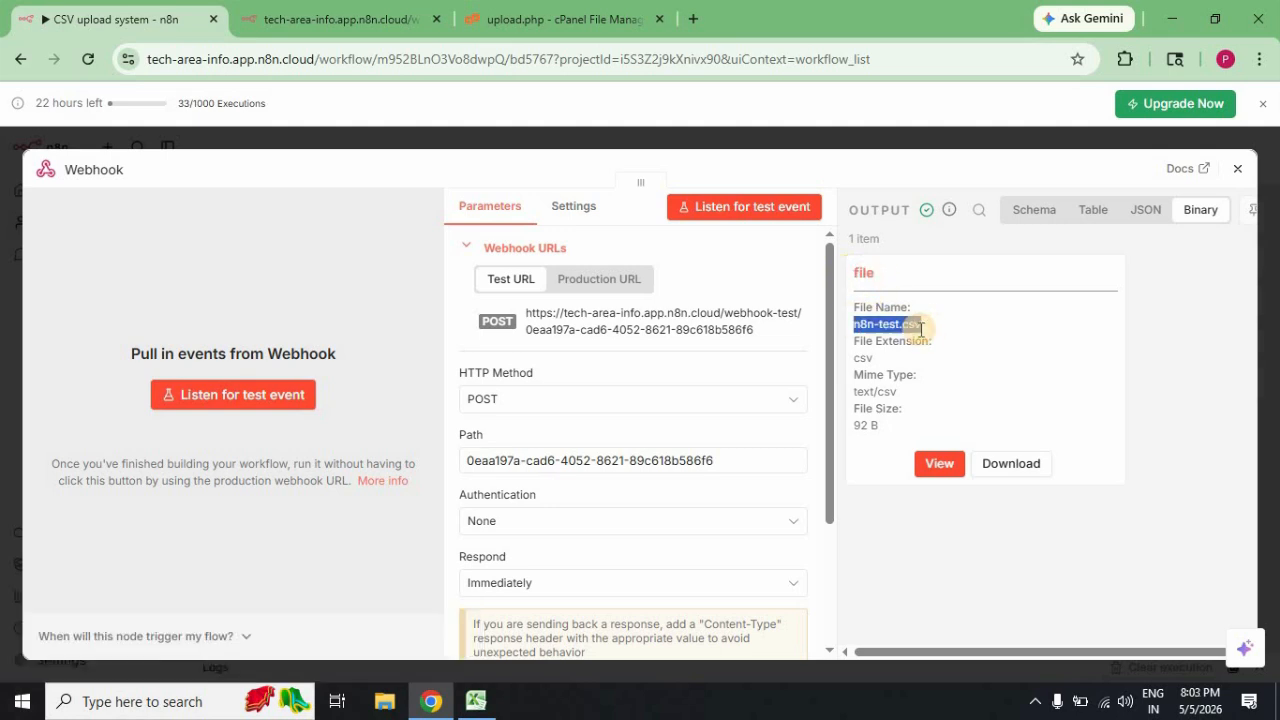
# - Check the received file's extension in the Webhook node's binary output and close the node
pyautogui.doubleClick(862, 357)
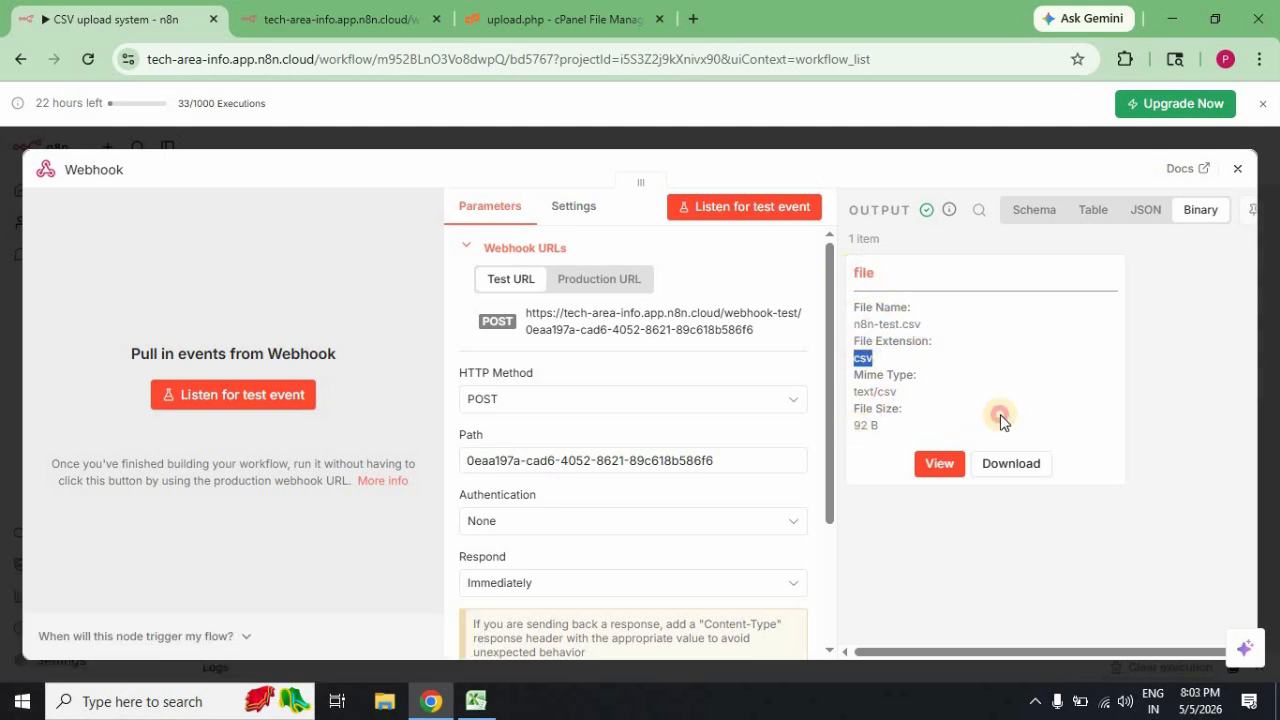
pyautogui.click(1174, 387)
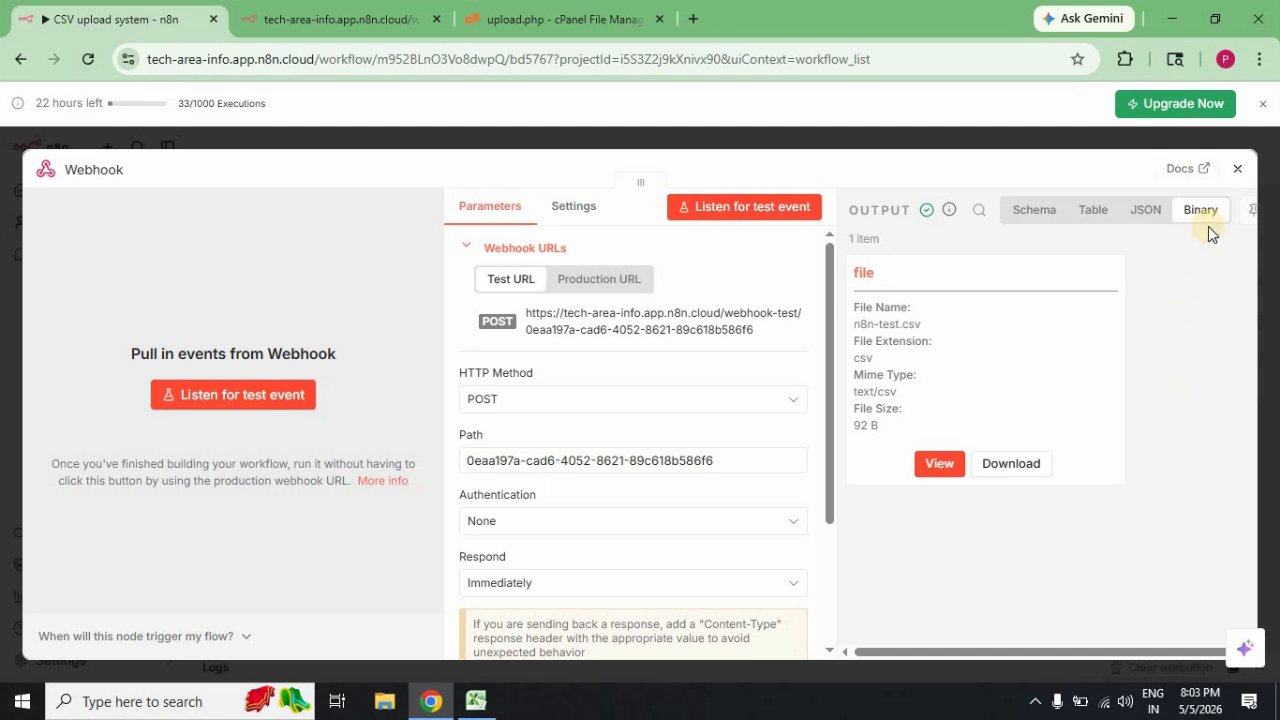
pyautogui.click(1240, 172)
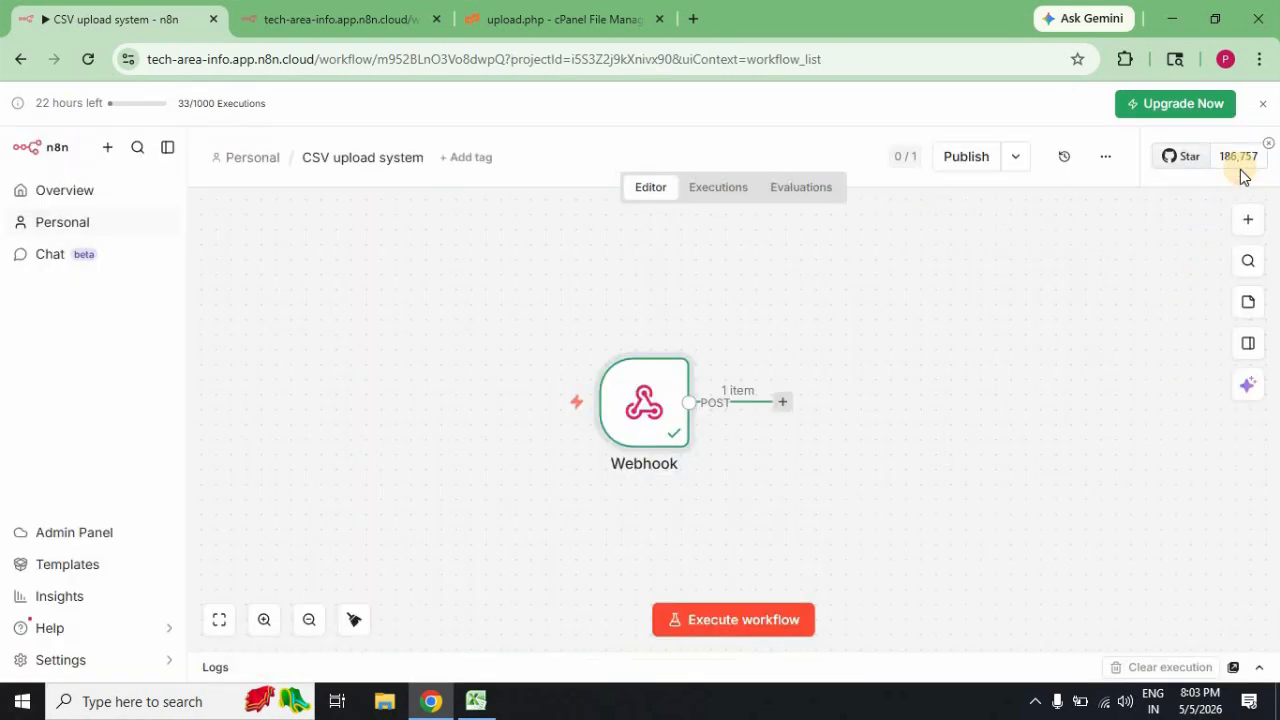
# - Add an Extract from File node with the Extract from CSV action after the Webhook node
pyautogui.click(782, 402)
pyautogui.click(1030, 274)
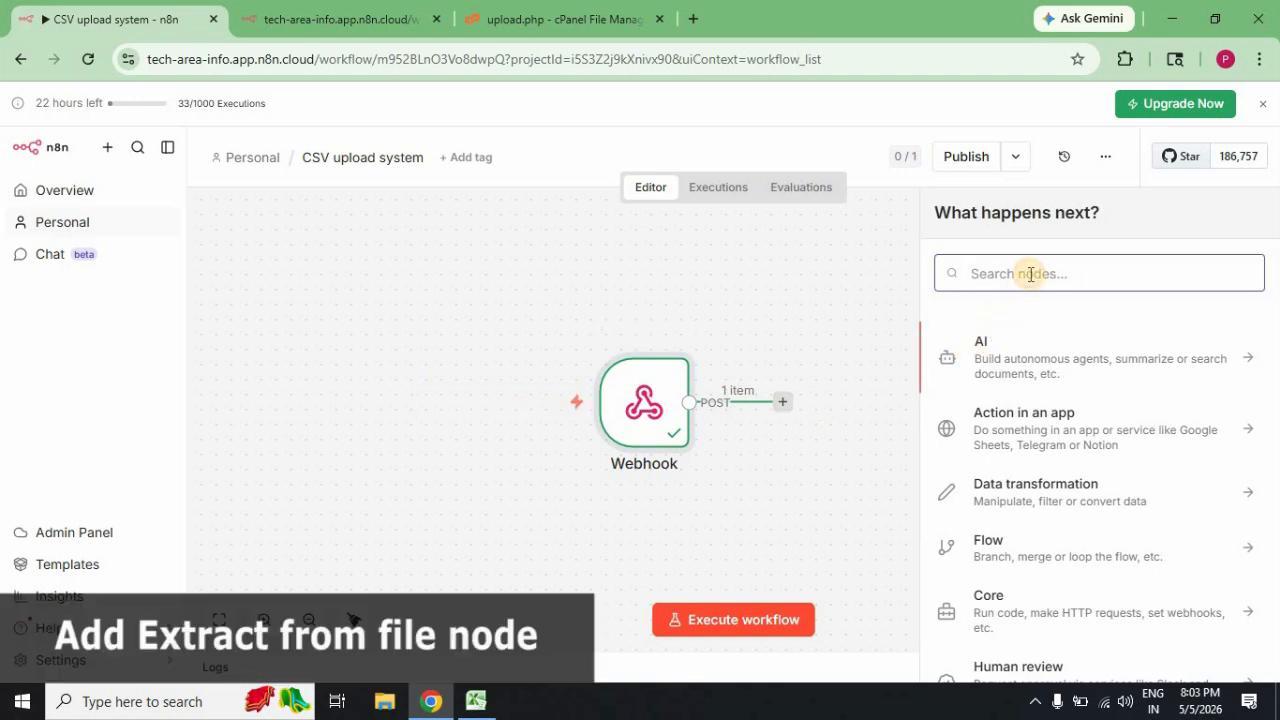
pyautogui.write('csv')
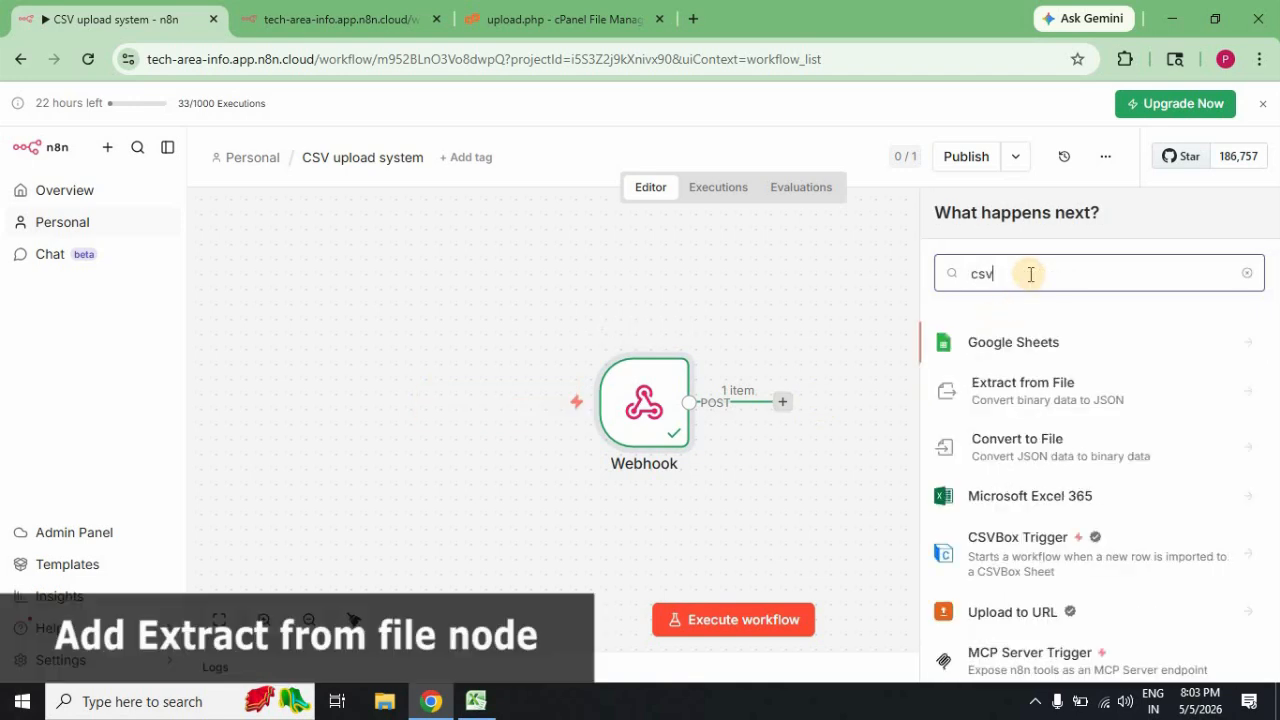
pyautogui.click(1044, 404)
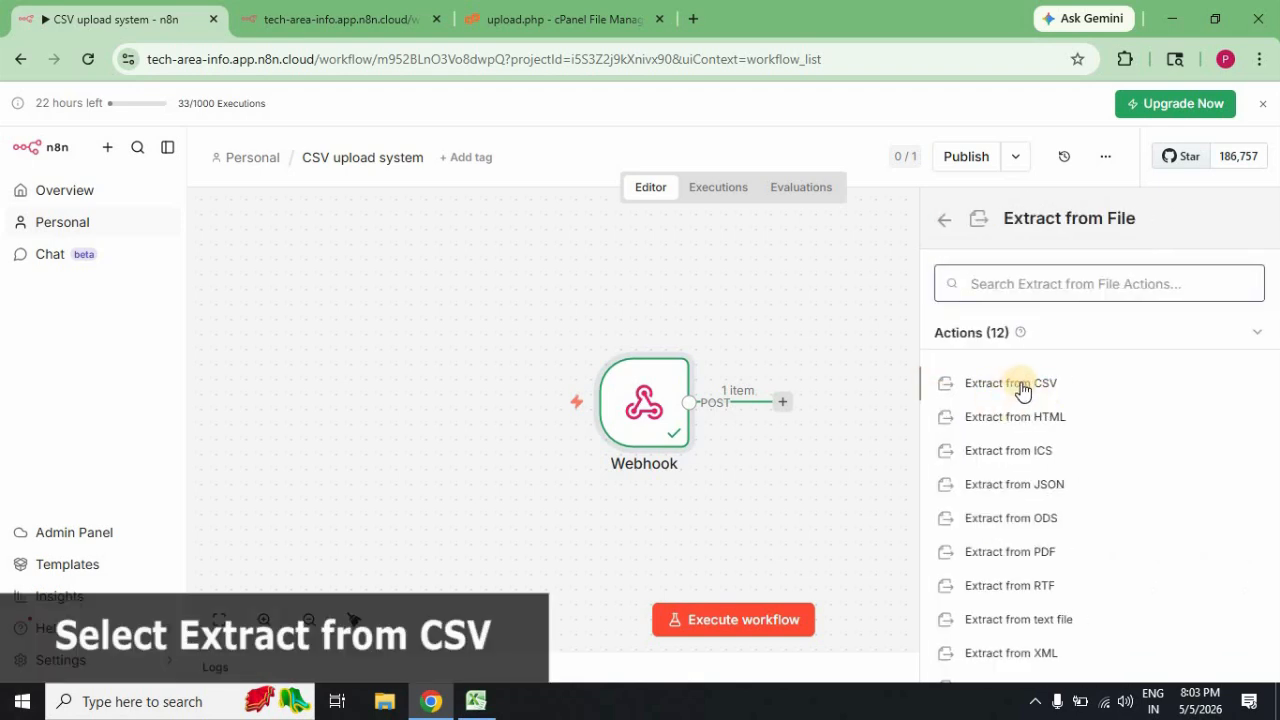
pyautogui.click(1022, 389)
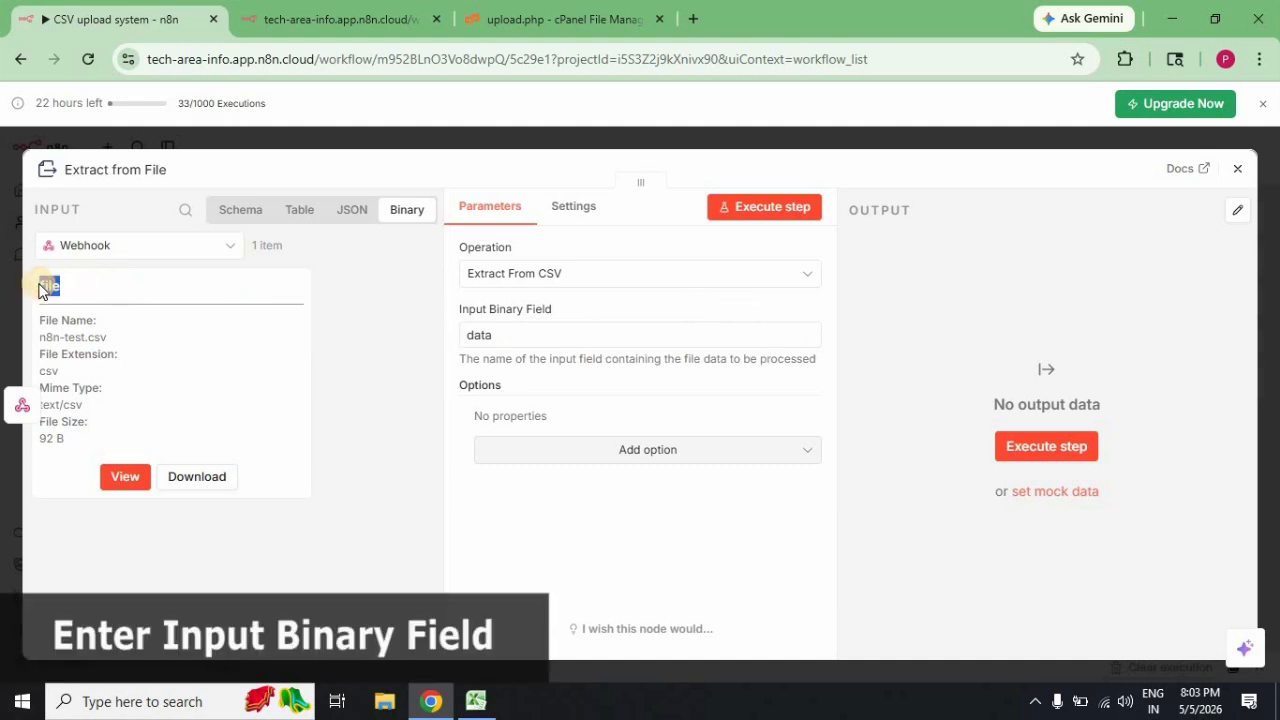
# - Set the Extract from File node's input binary field to "file" and execute the step
pyautogui.doubleClick(471, 338)
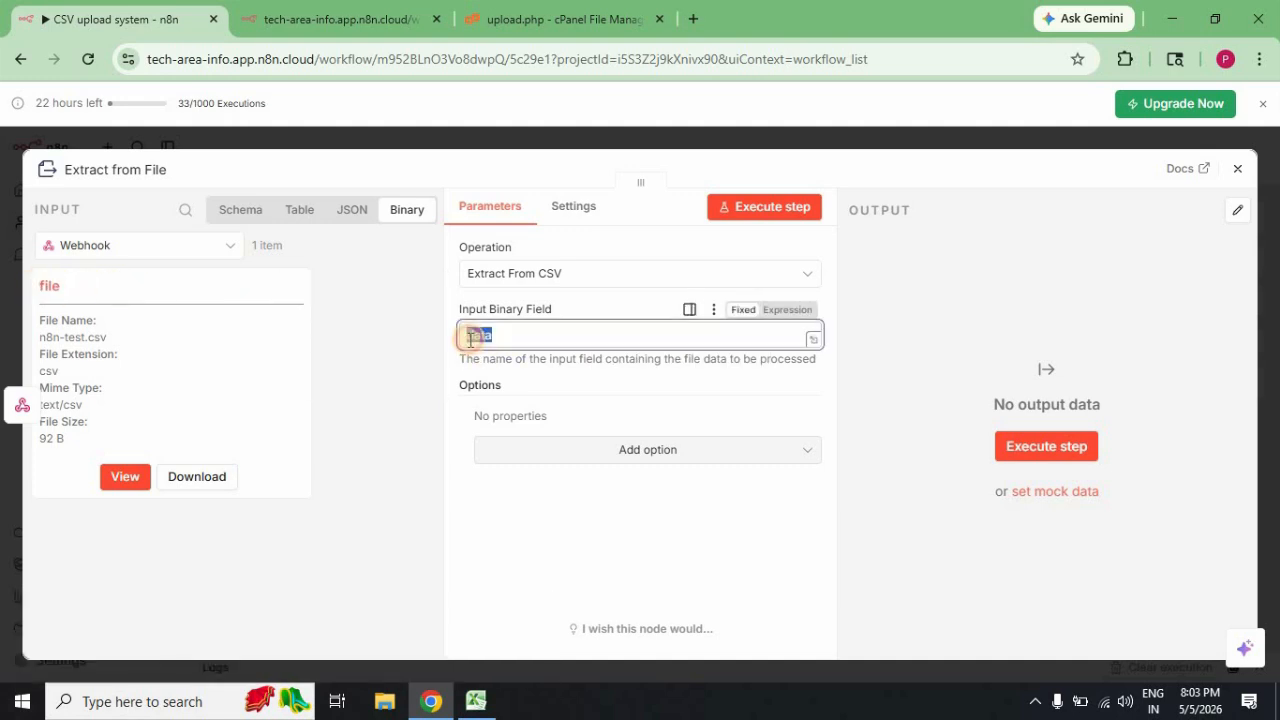
pyautogui.write('file')
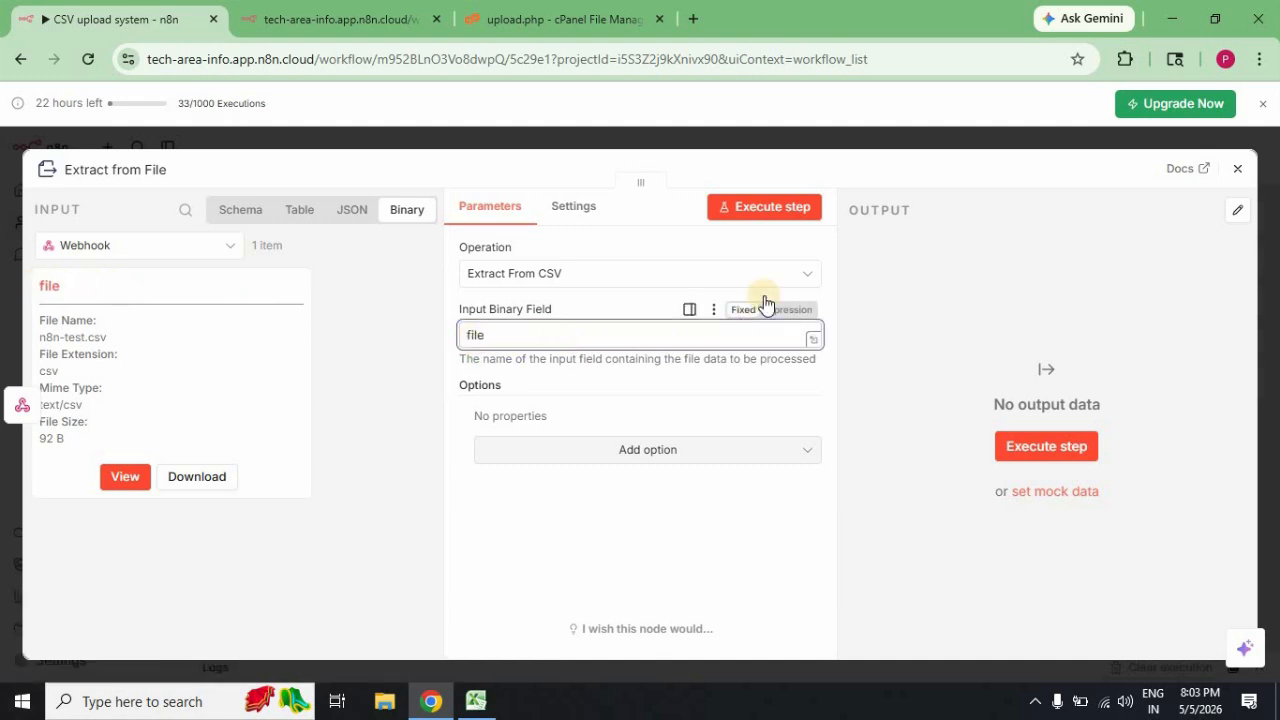
pyautogui.click(779, 212)
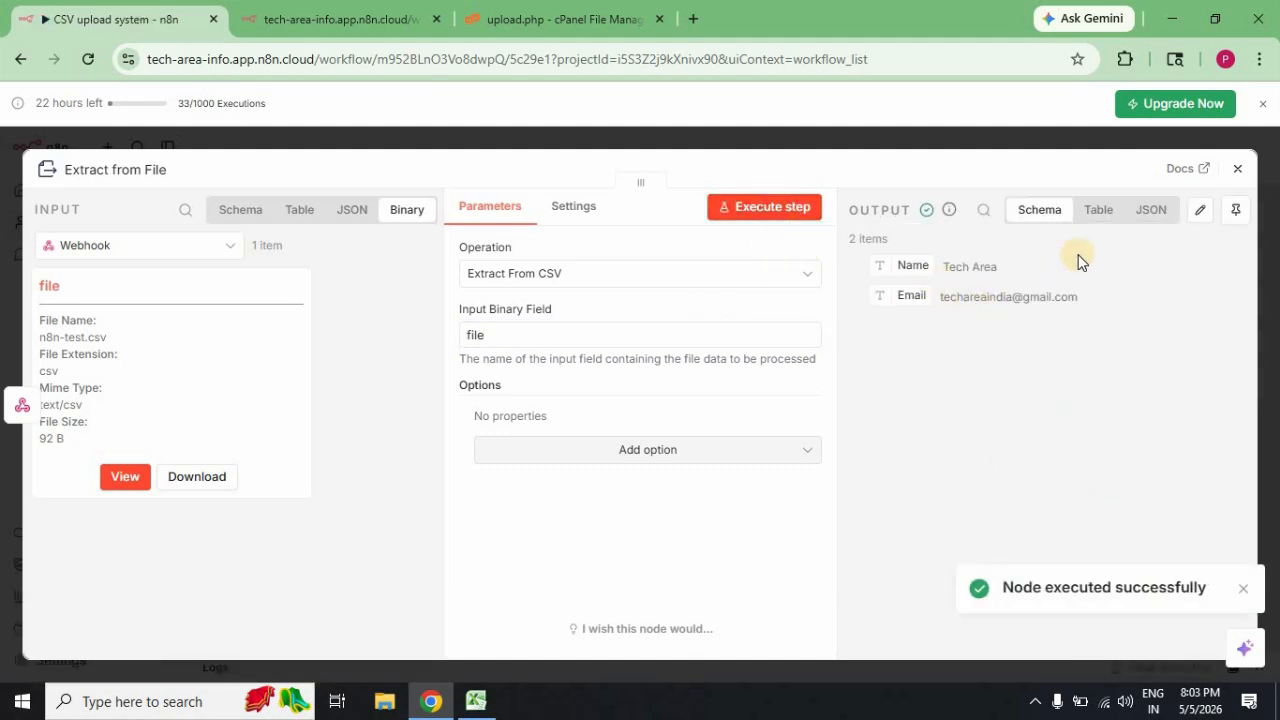
# - Examine the Name and Email fields in the Extract from File node's JSON output and close the node
pyautogui.click(1153, 212)
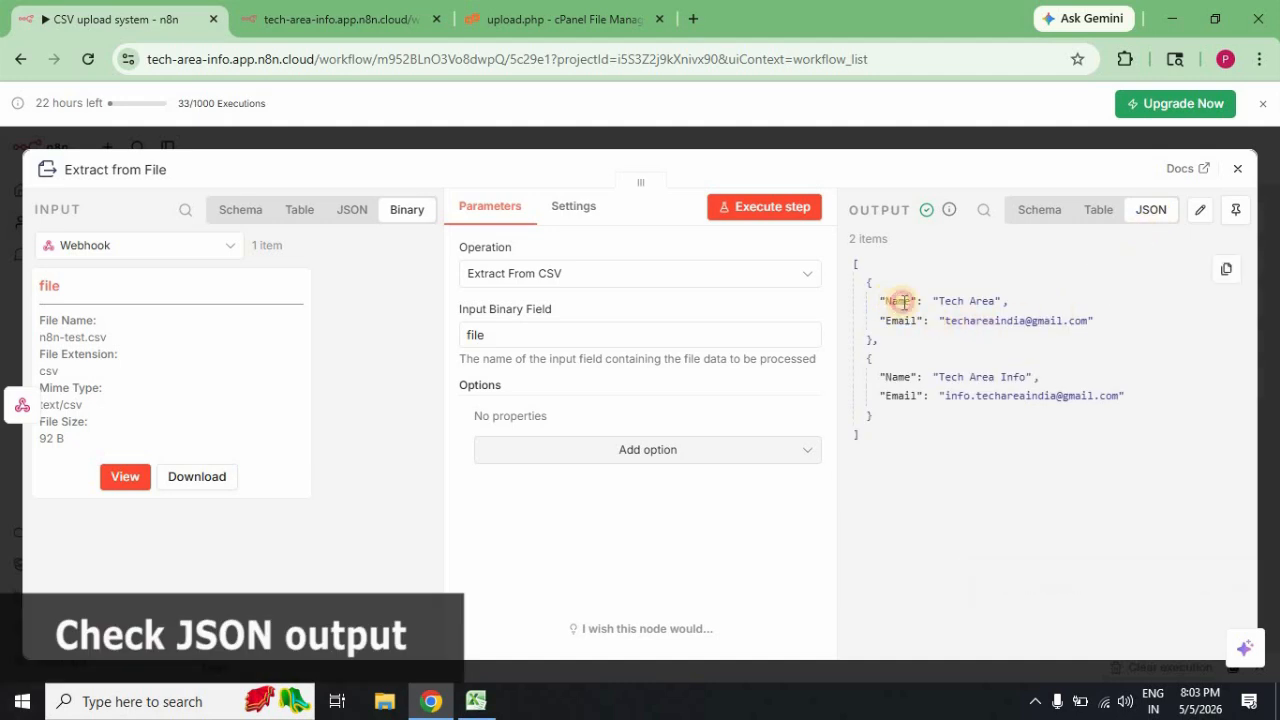
pyautogui.doubleClick(903, 301)
pyautogui.doubleClick(897, 320)
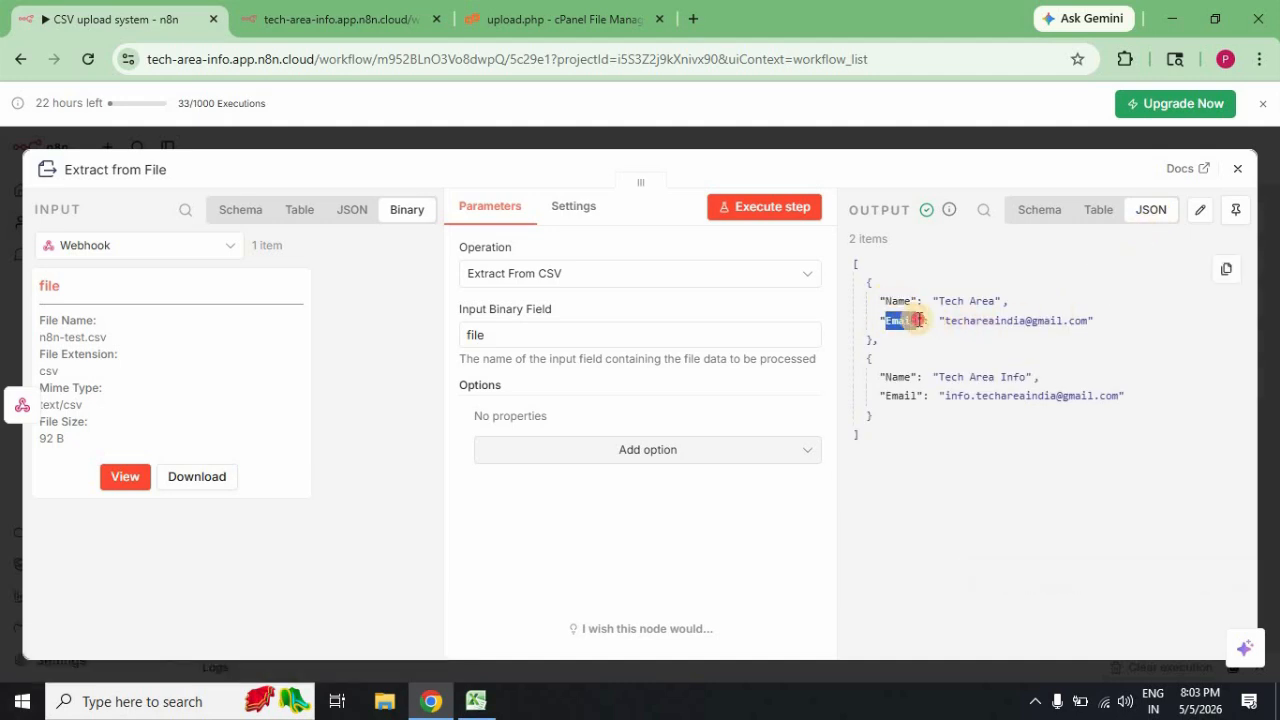
pyautogui.click(992, 474)
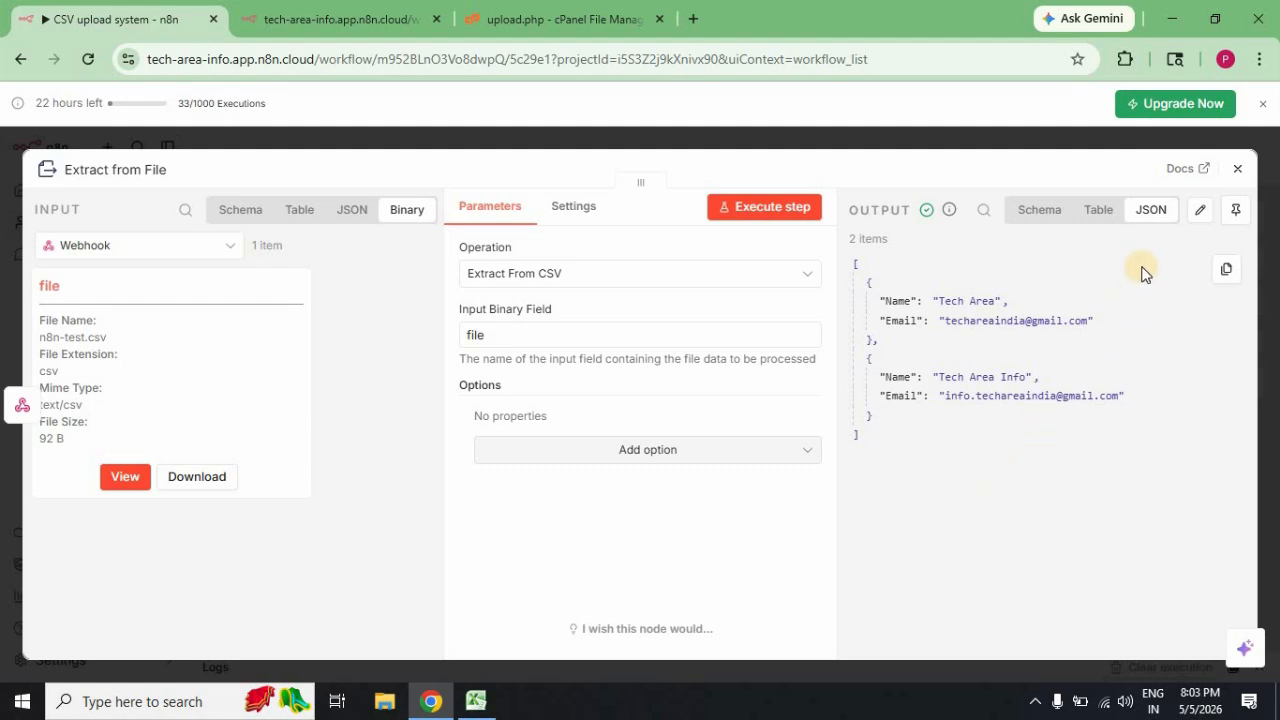
pyautogui.click(1239, 165)
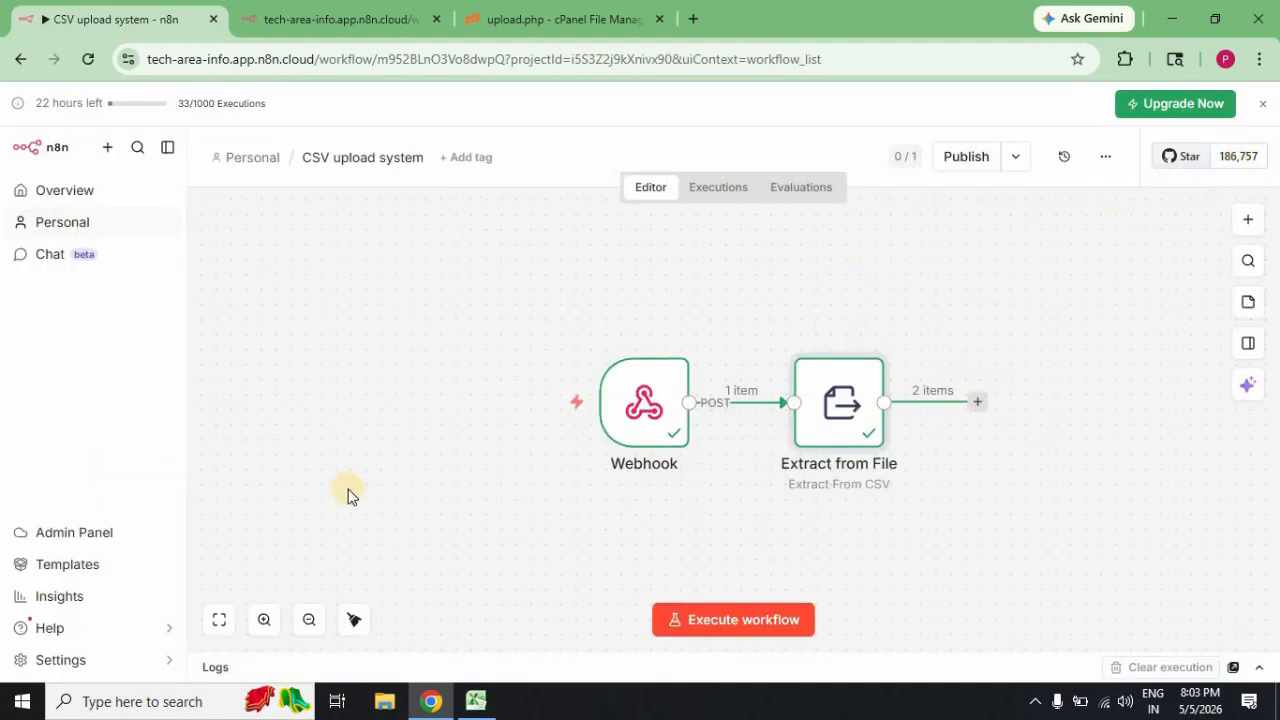
# - Add an If node after the Extract from File node
pyautogui.click(309, 620)
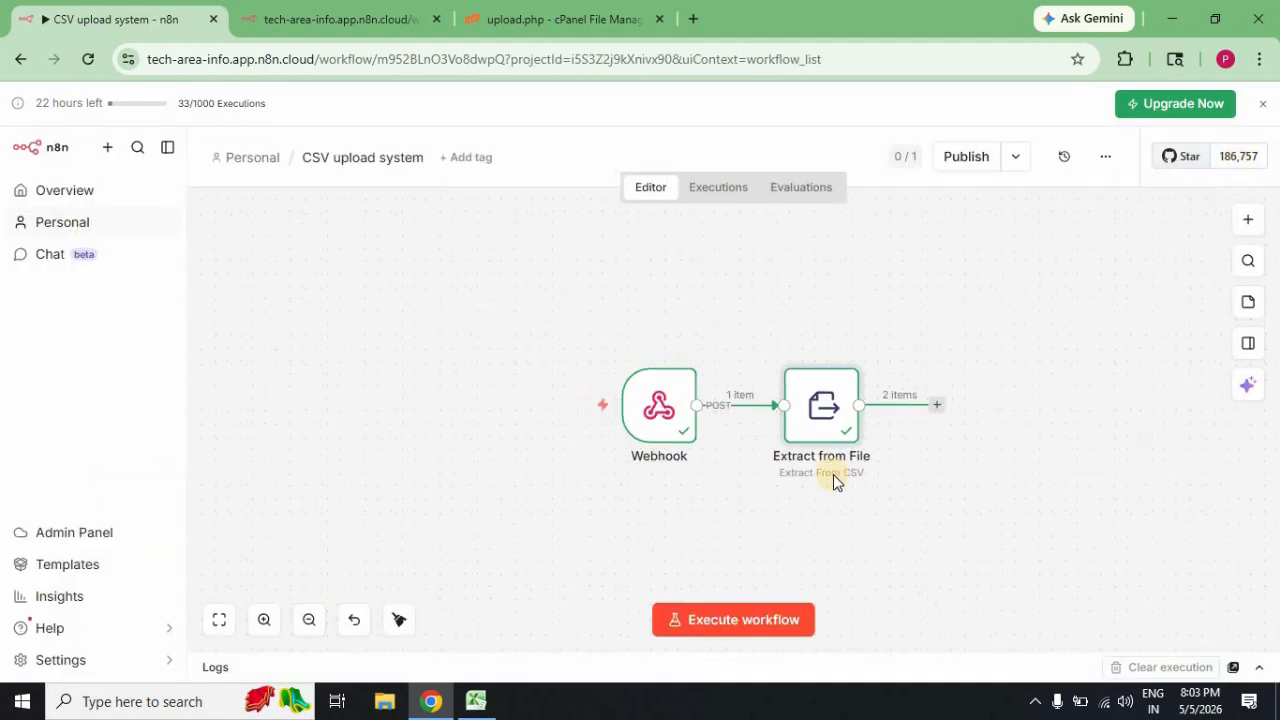
pyautogui.click(934, 405)
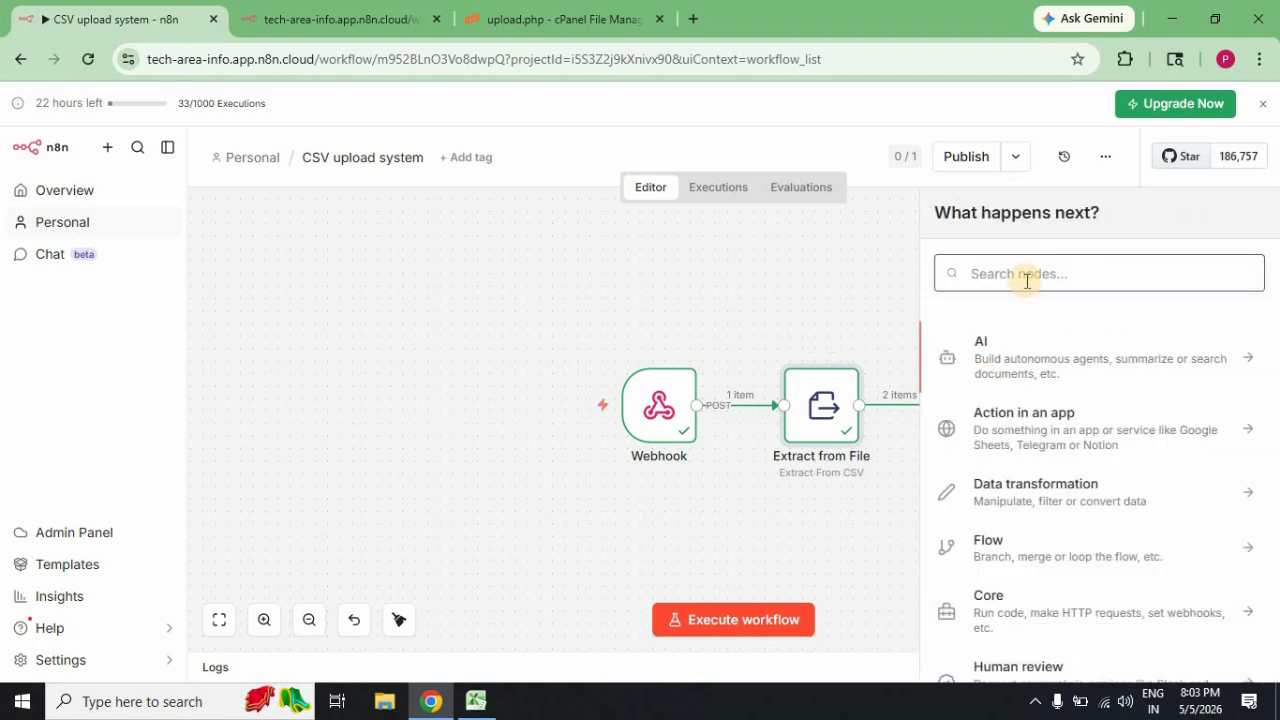
pyautogui.write('if')
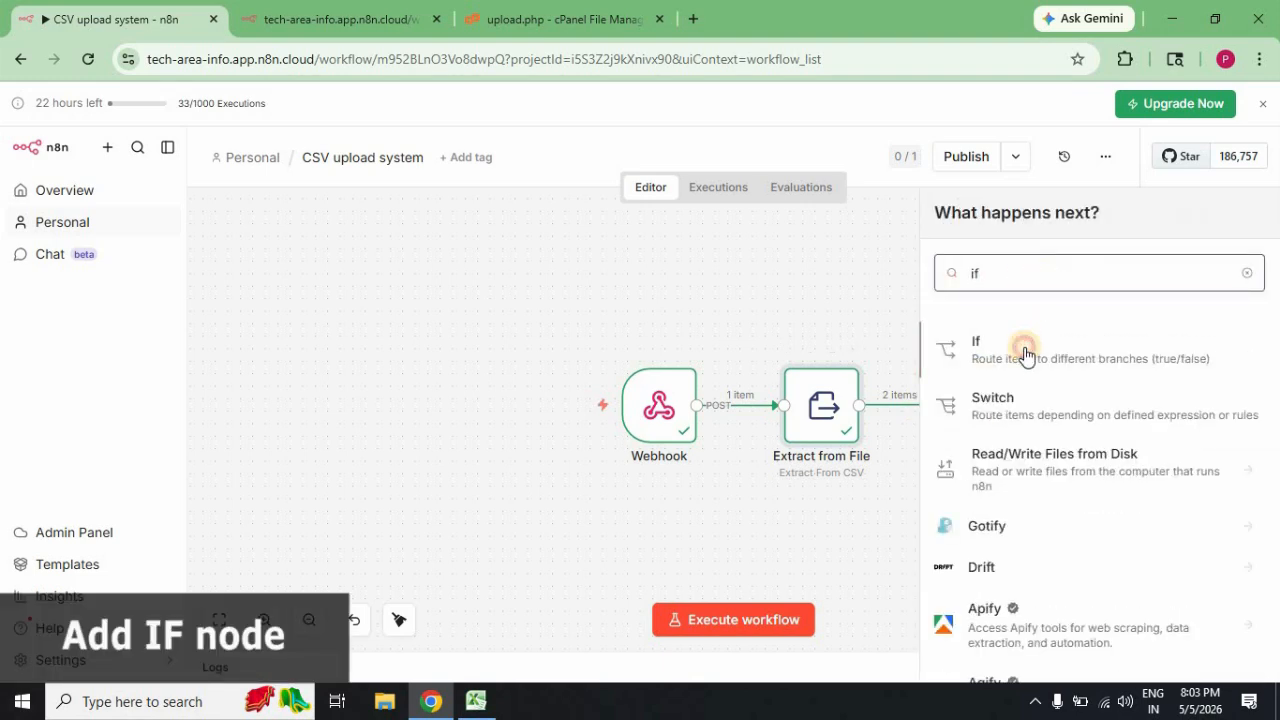
pyautogui.click(1024, 350)
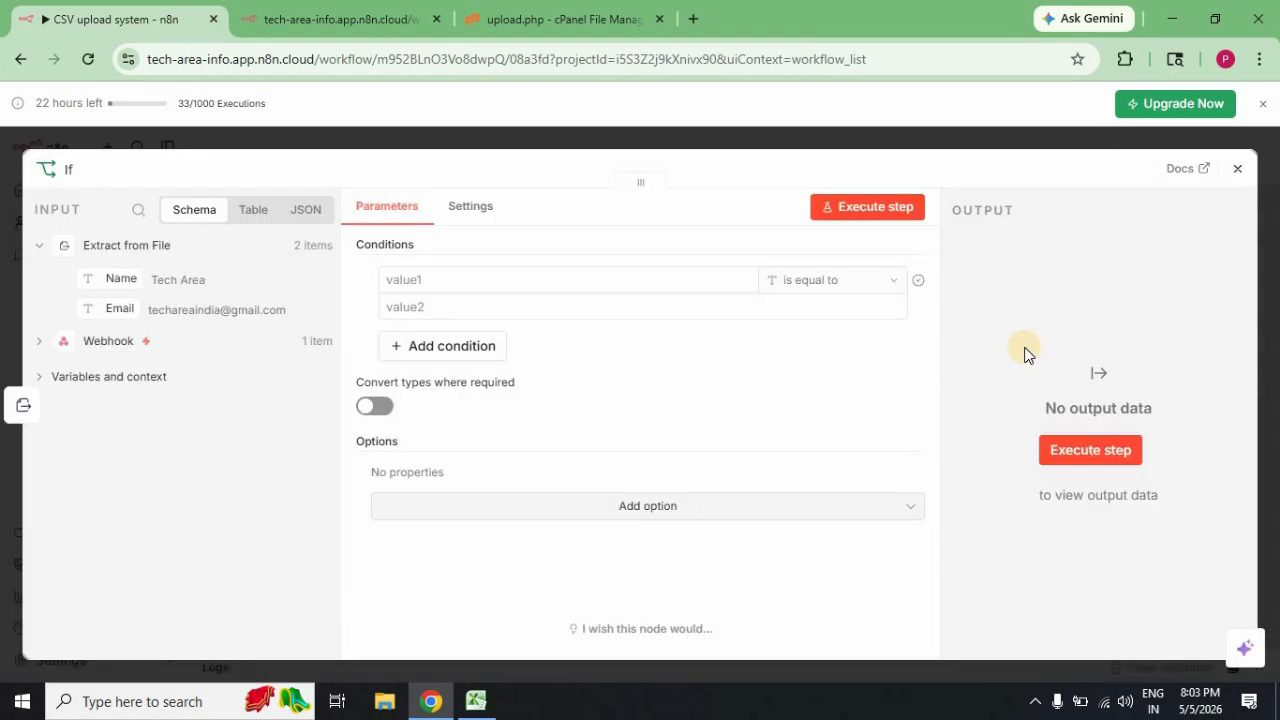
# - Set the If node's first condition to {{ $json.Name }} with the string operator "is not equal to" and an empty comparison value
pyautogui.click(304, 214)
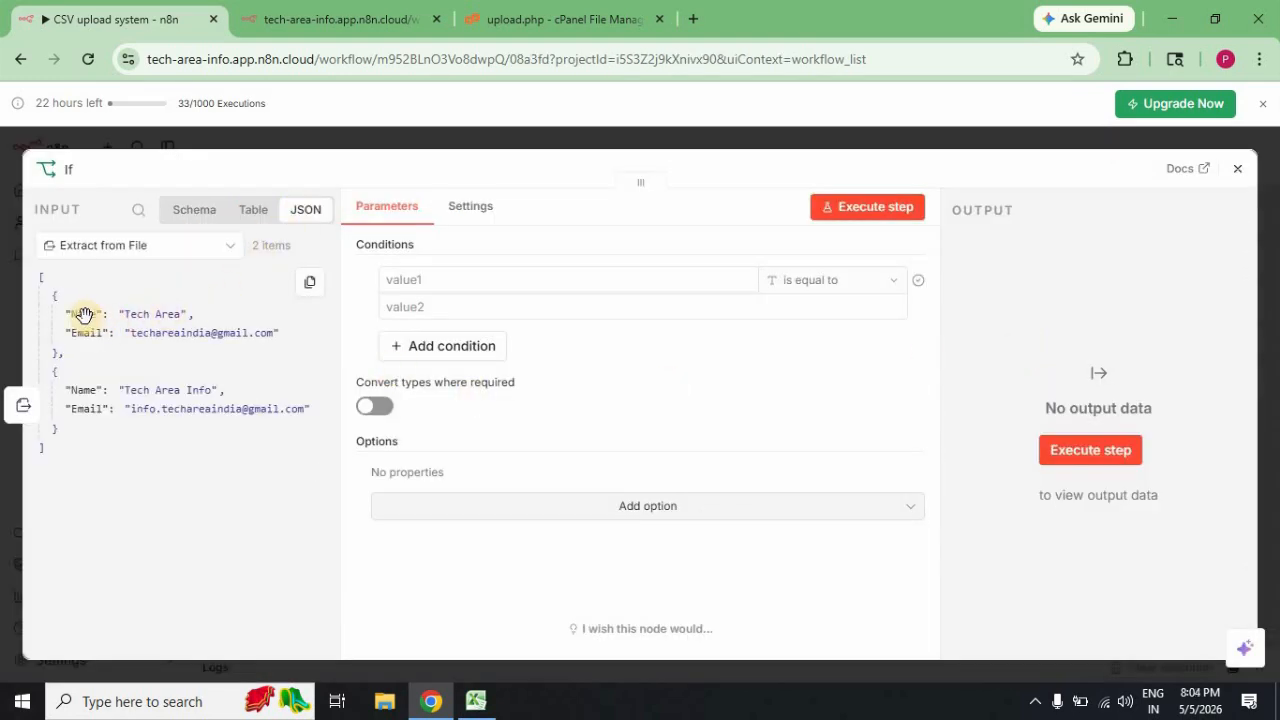
pyautogui.moveTo(84, 315); pyautogui.dragTo(433, 283)
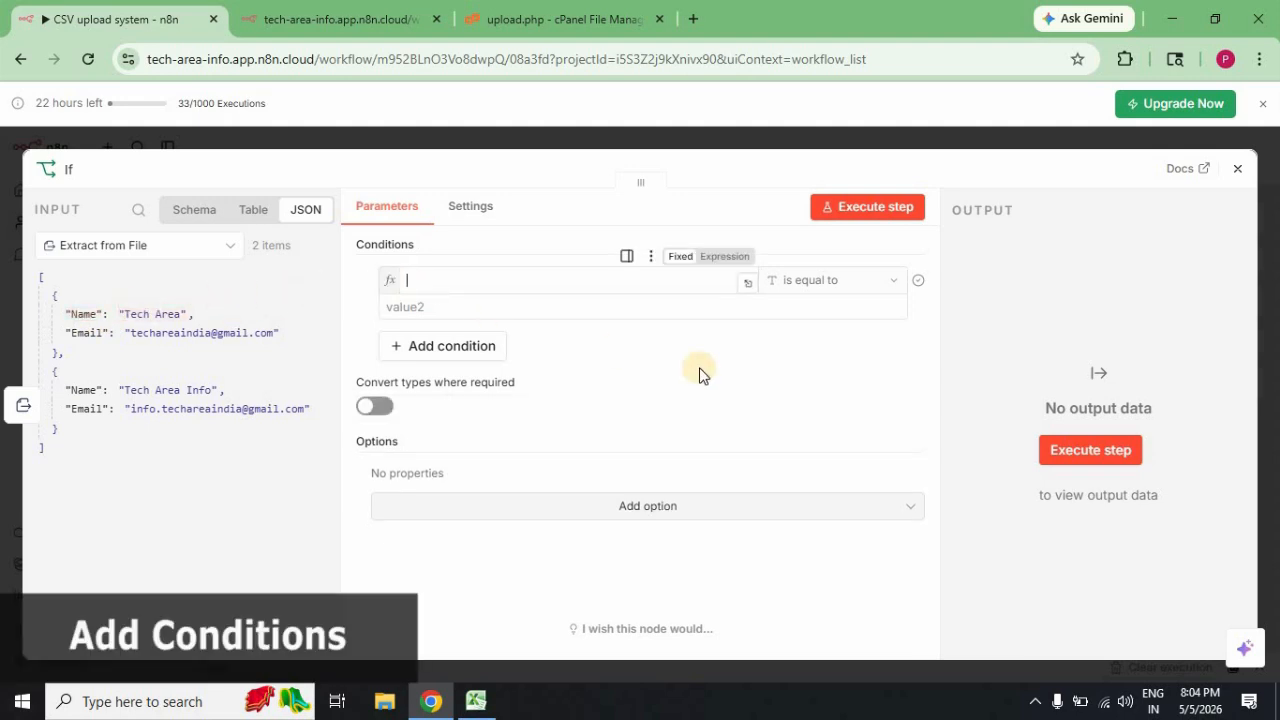
pyautogui.click(888, 290)
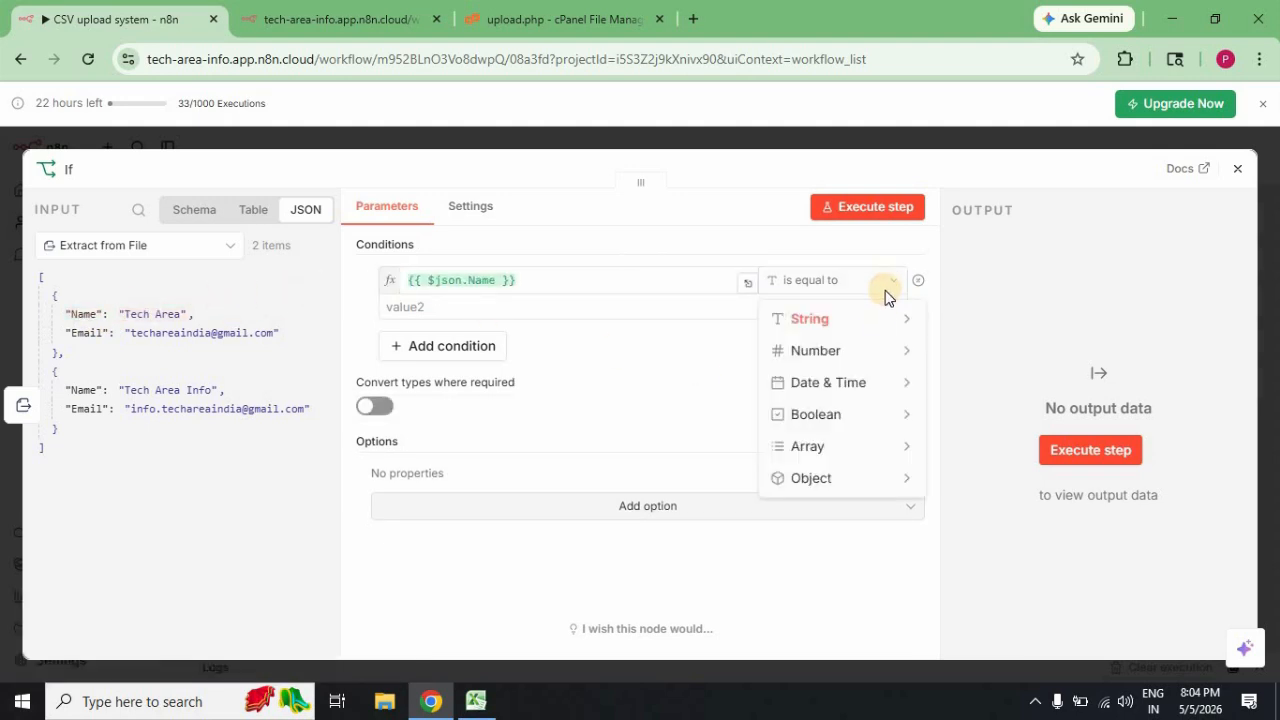
pyautogui.moveTo(879, 318)
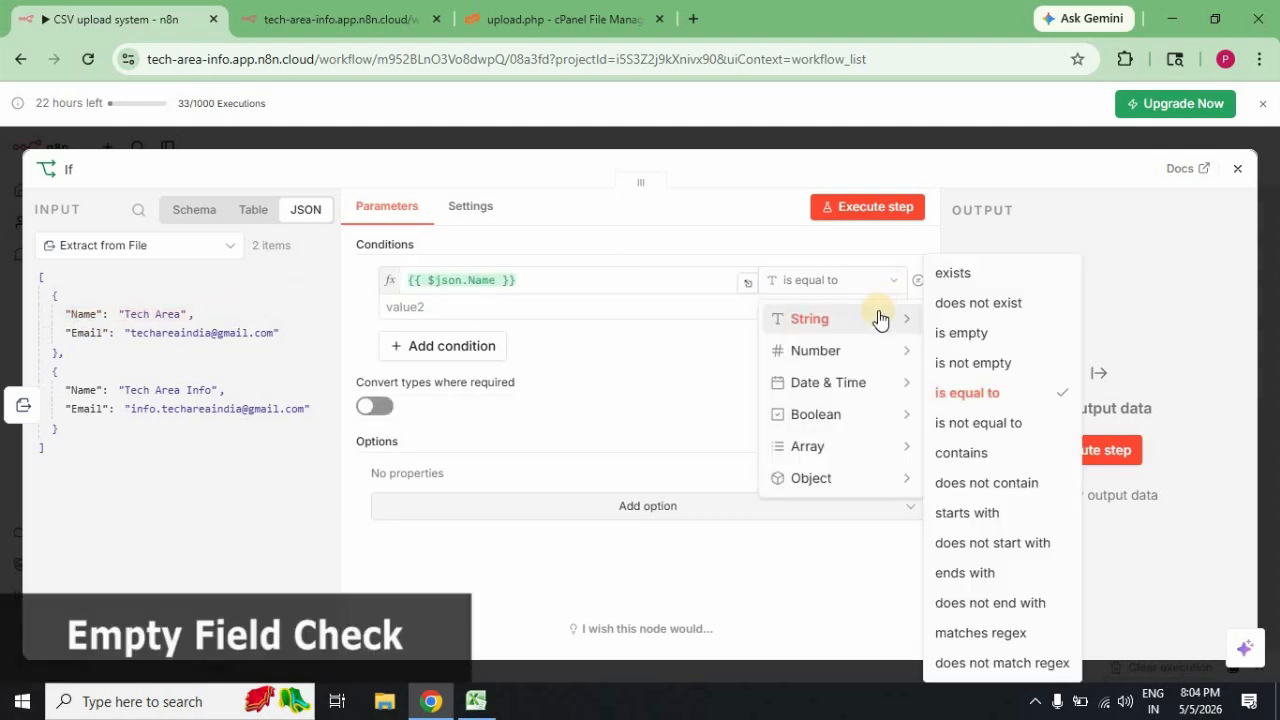
pyautogui.click(966, 423)
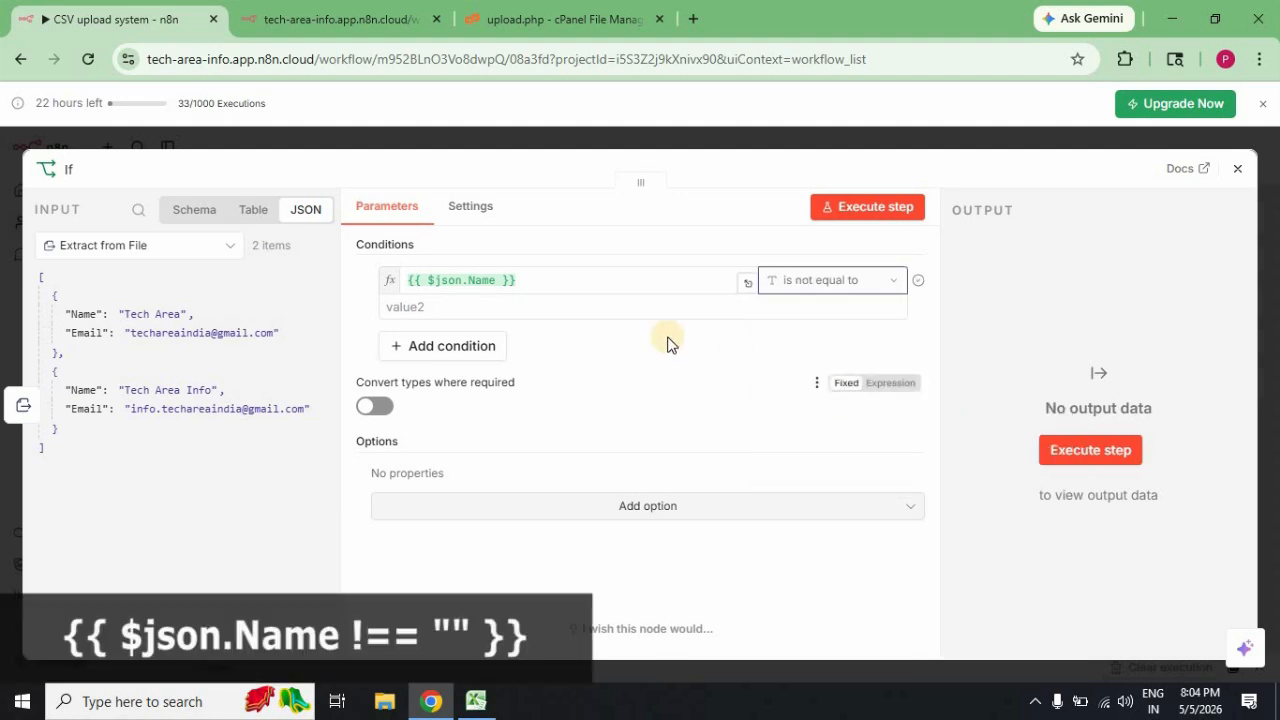
pyautogui.click(508, 306)
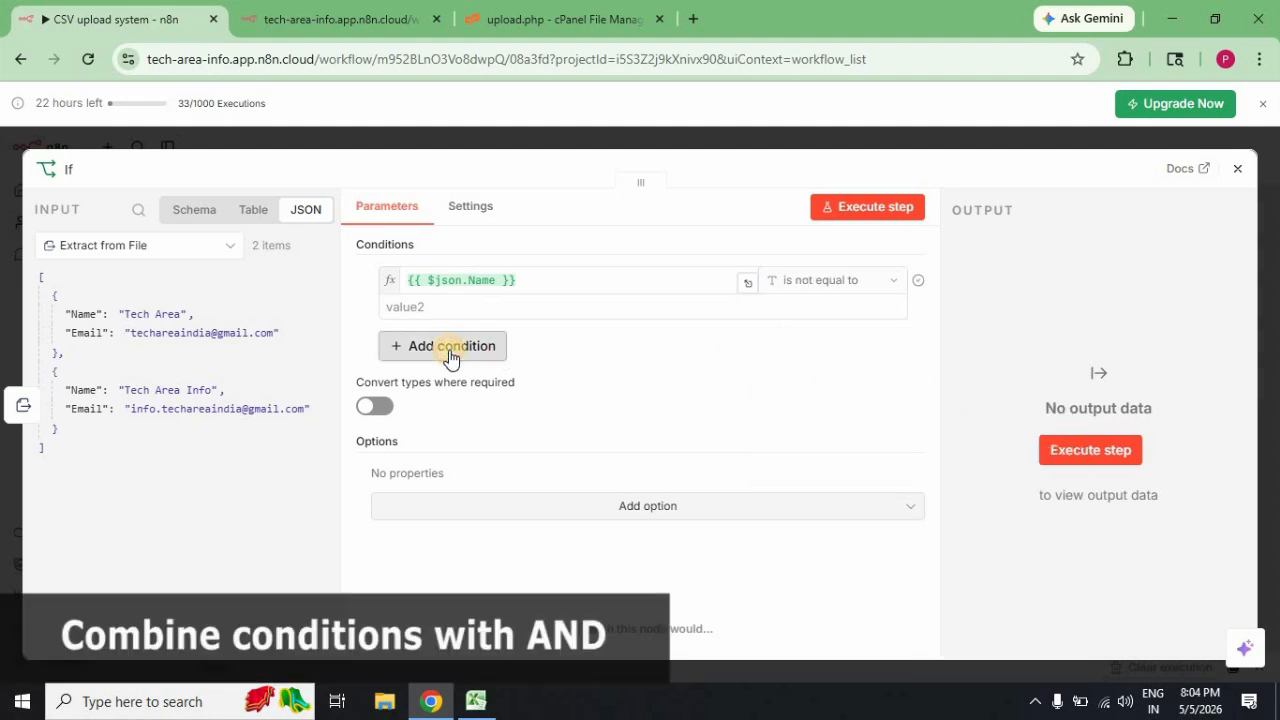
# - Add a second AND condition for {{ $json.Email }} with the string operator "is not equal to" and an empty comparison value
pyautogui.click(450, 350)
pyautogui.moveTo(89, 336); pyautogui.dragTo(420, 376)
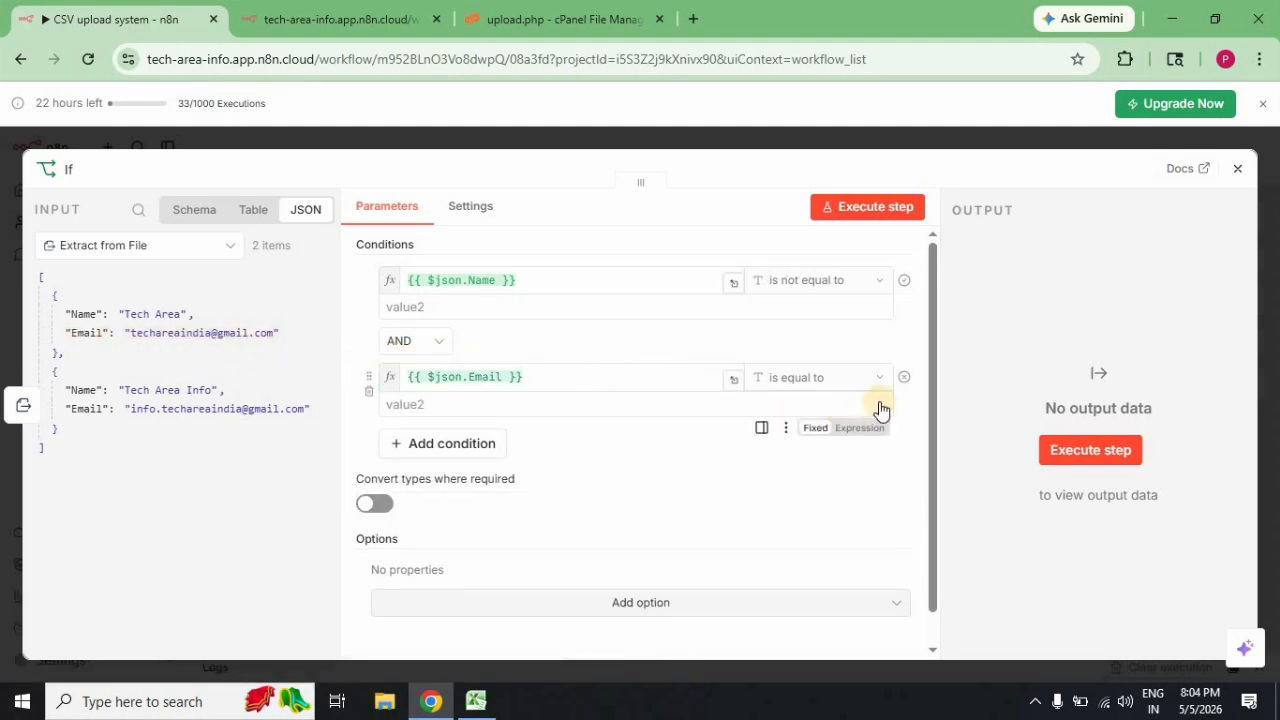
pyautogui.click(880, 379)
pyautogui.moveTo(853, 423)
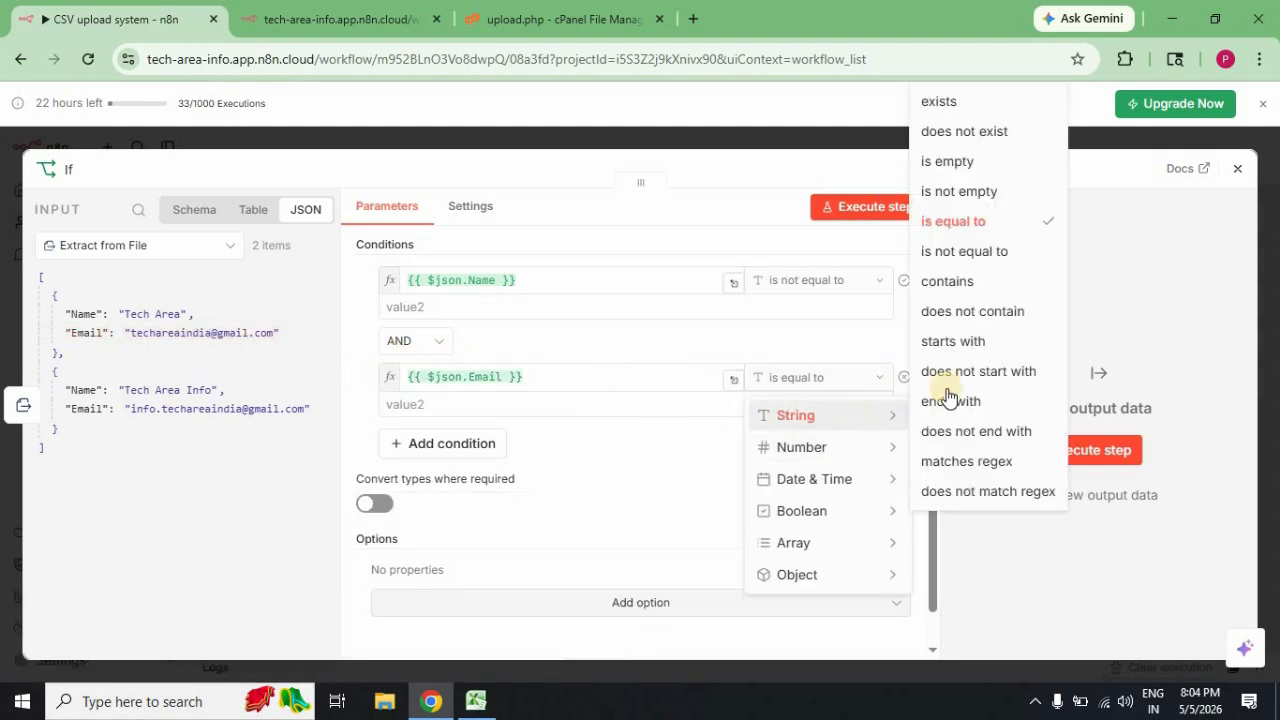
pyautogui.click(969, 256)
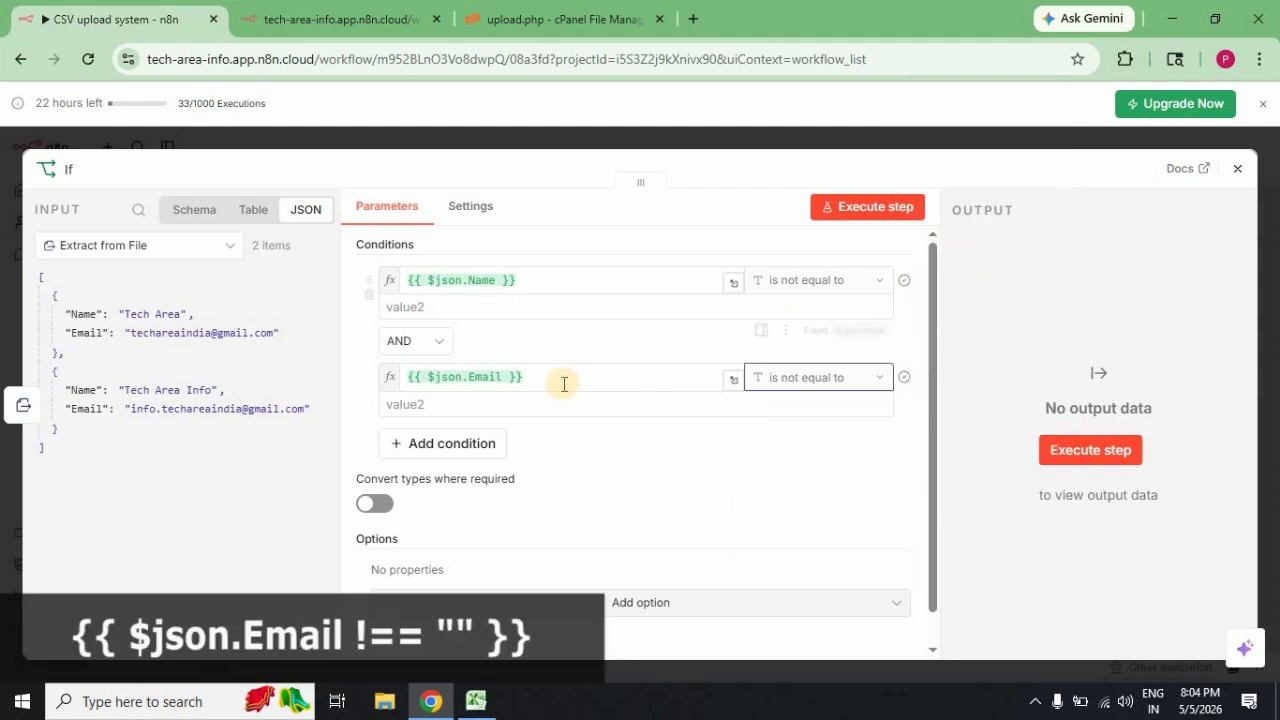
pyautogui.click(523, 404)
pyautogui.click(663, 472)
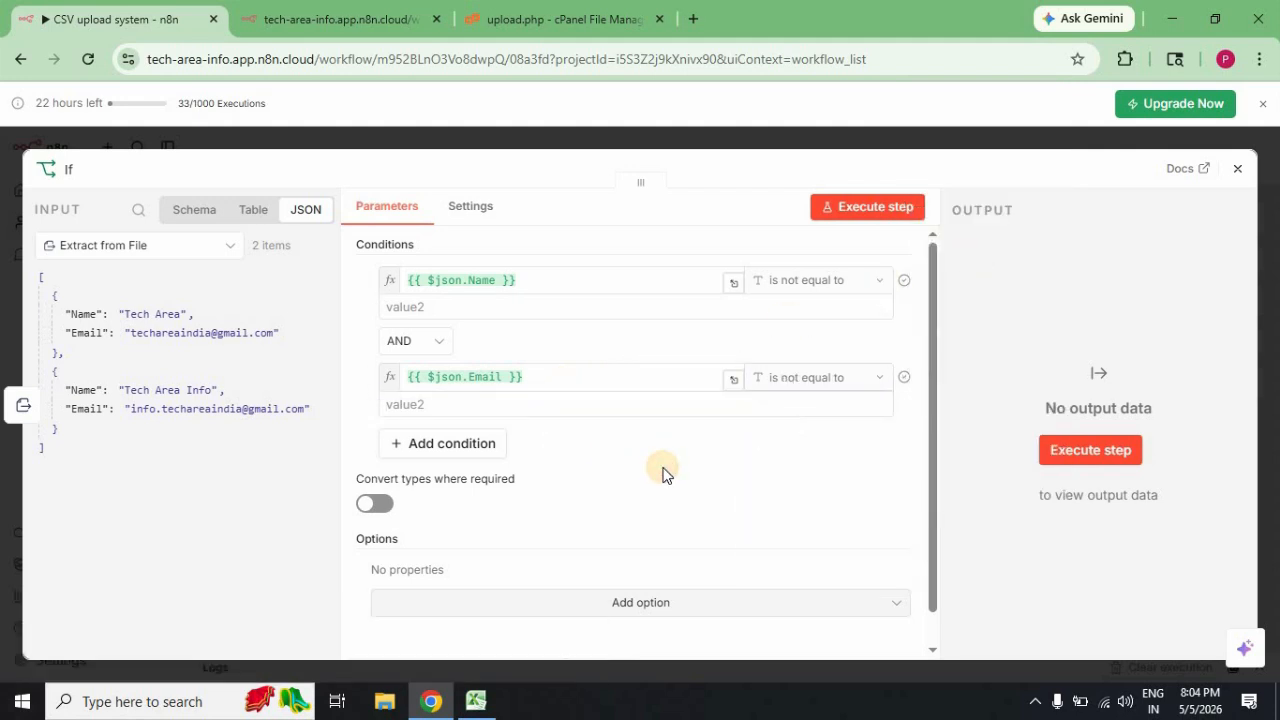
# - Execute the If node, inspect its False and True branch outputs, and close the node
pyautogui.click(873, 208)
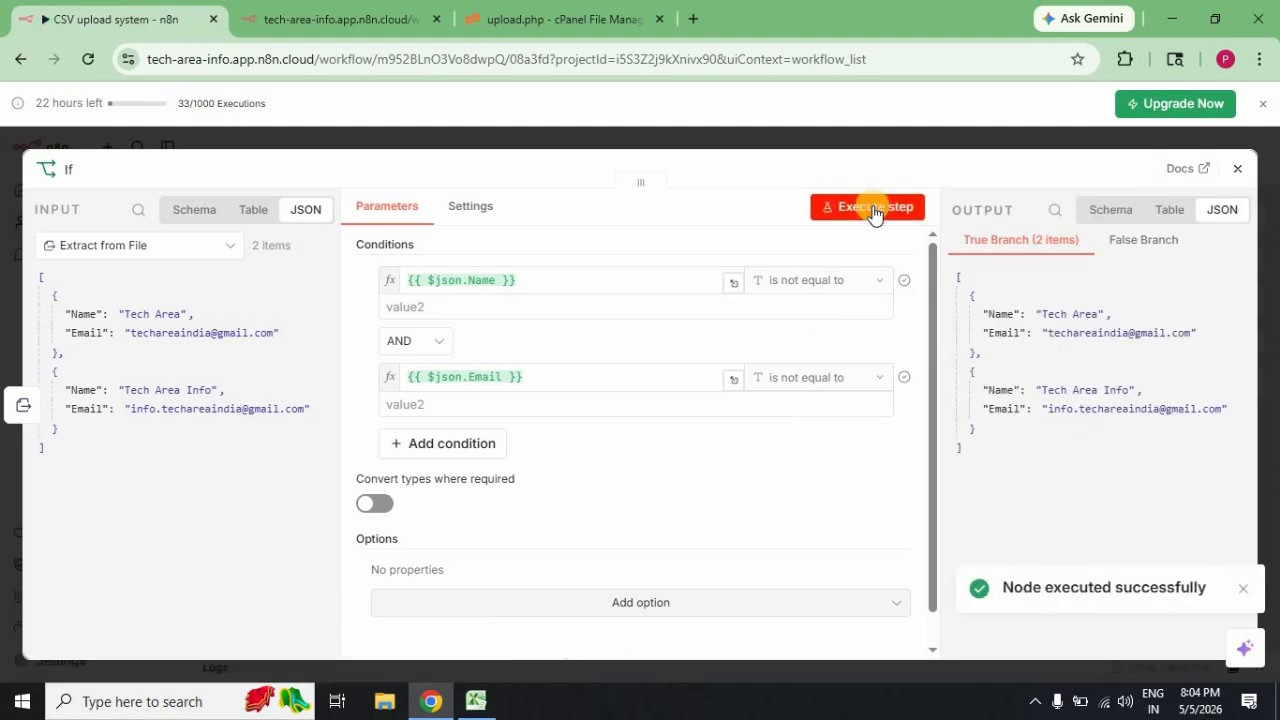
pyautogui.click(1128, 240)
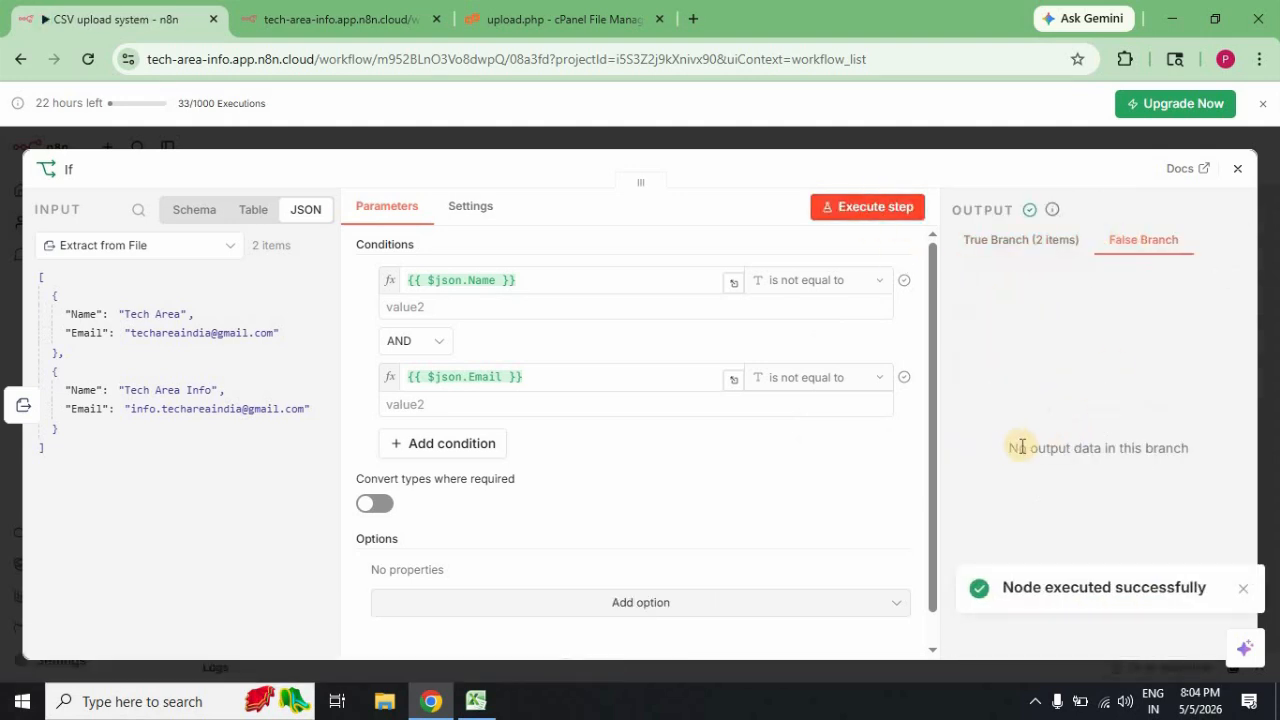
pyautogui.moveTo(1013, 448); pyautogui.dragTo(1200, 446)
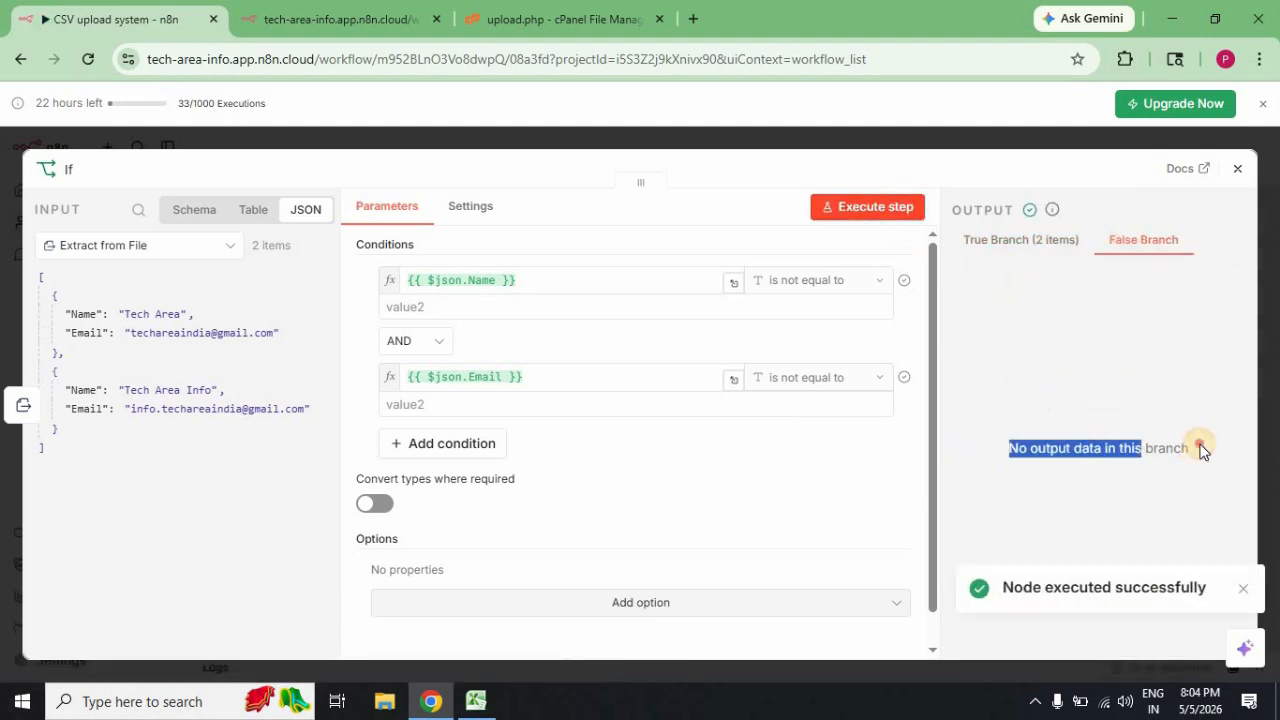
pyautogui.click(1029, 243)
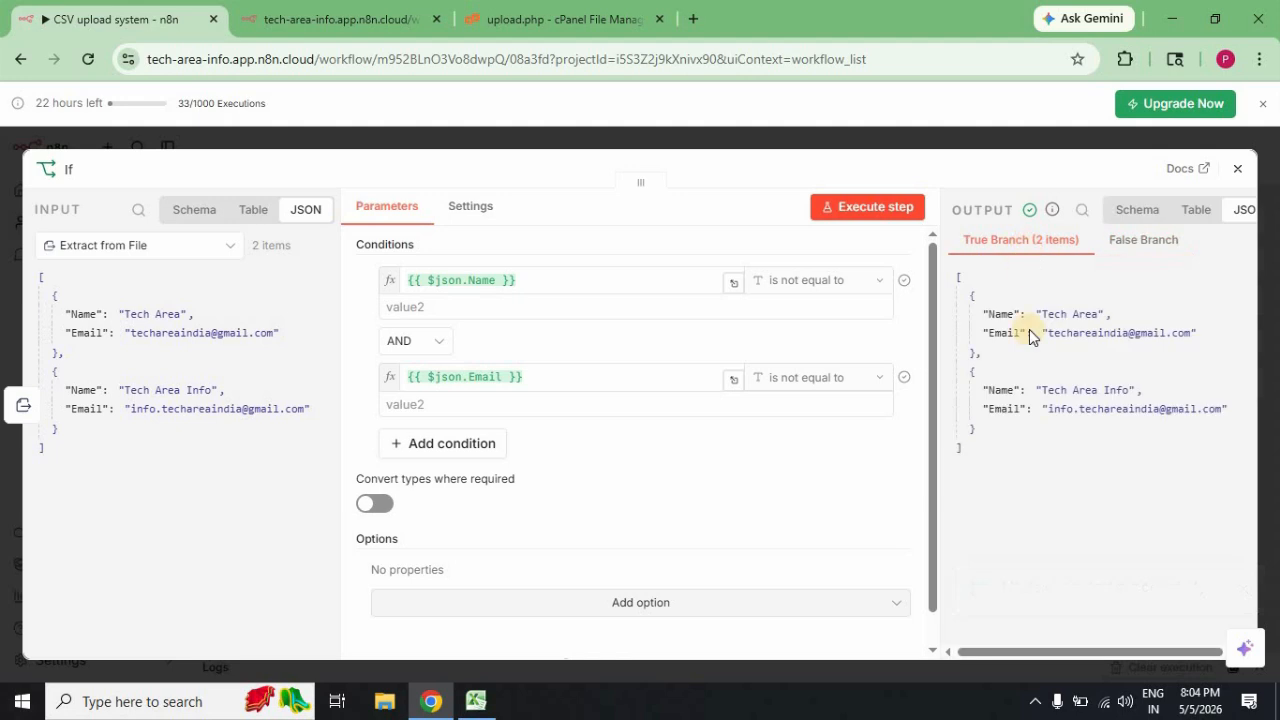
pyautogui.click(1237, 172)
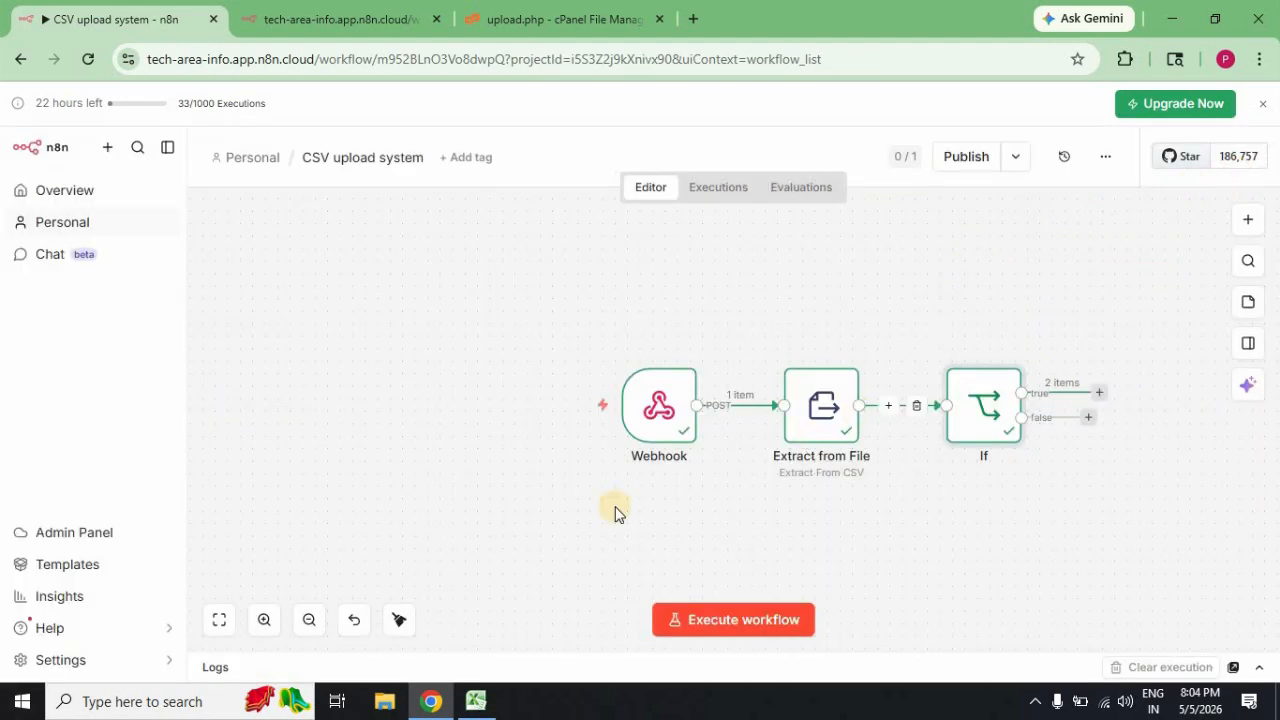
pyautogui.scroll(2, 311, 563)
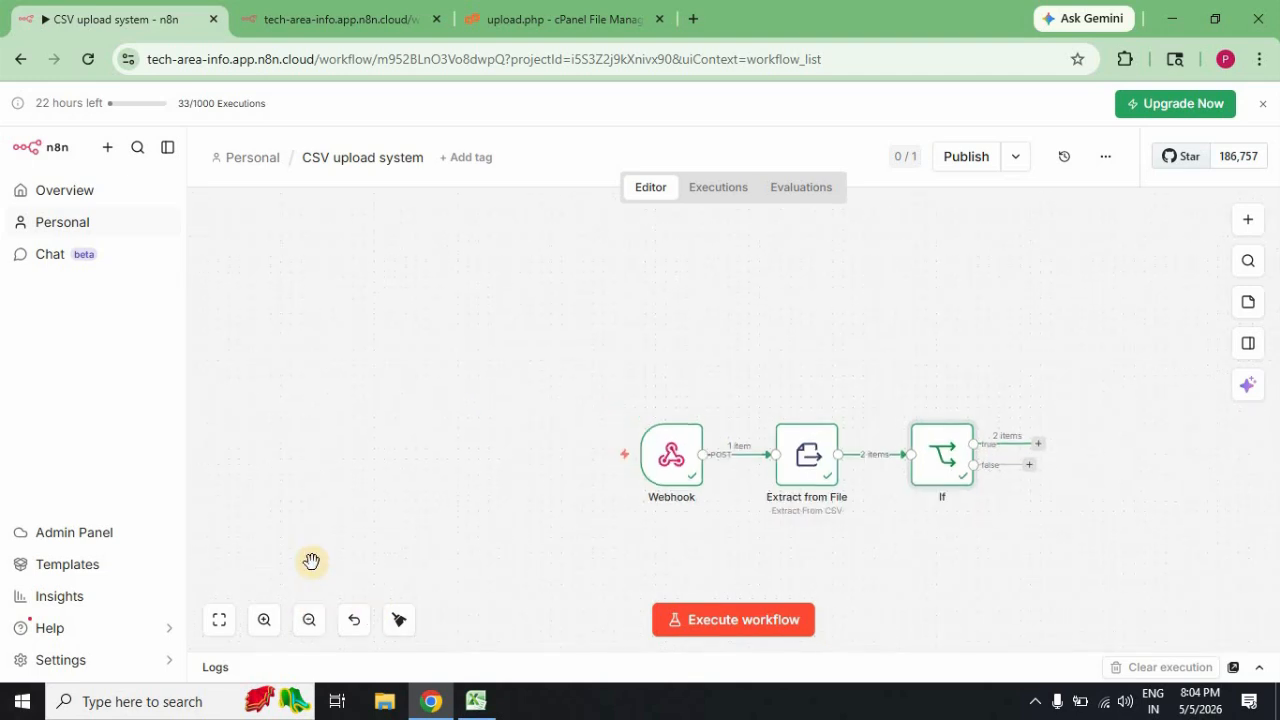
pyautogui.scroll(-1, 311, 563)
pyautogui.moveTo(311, 563)
pyautogui.mouseDown()
pyautogui.moveTo(348, 573)
pyautogui.moveTo(333, 575)
pyautogui.mouseUp()
pyautogui.click(591, 530)
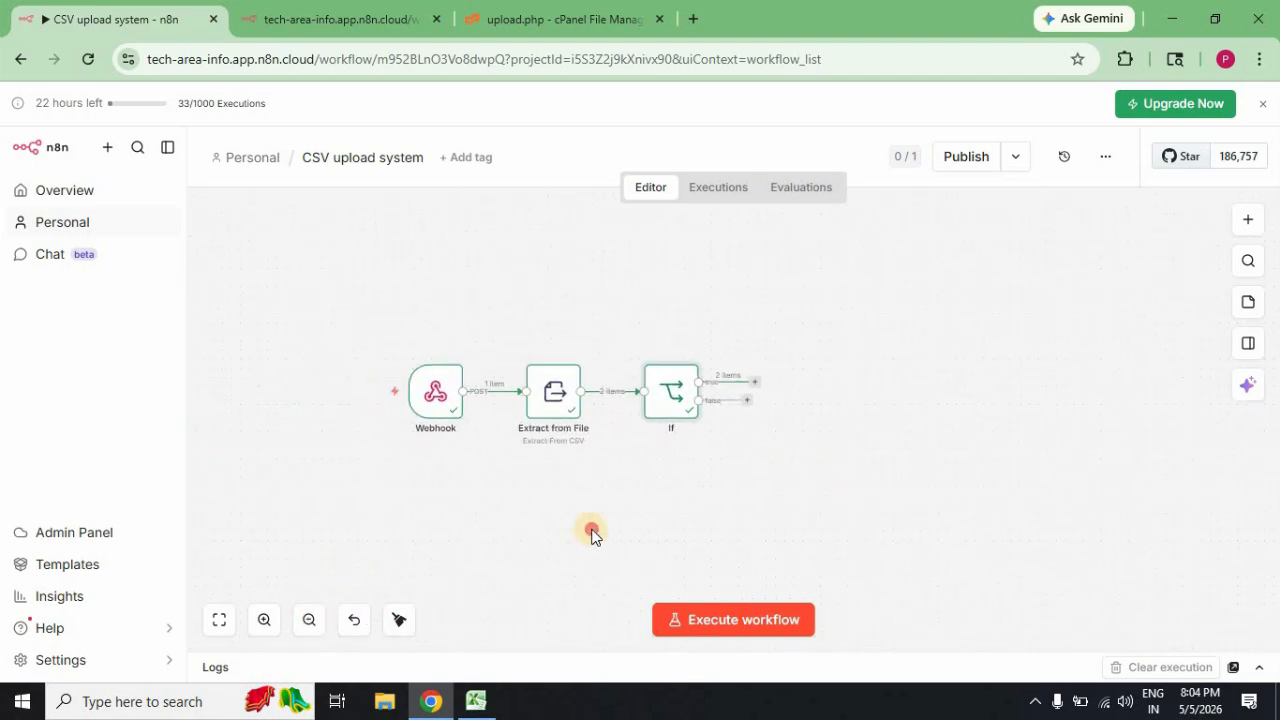
# - Add a Gmail node with the "Send a message" action to the If node's true branch
pyautogui.click(264, 620)
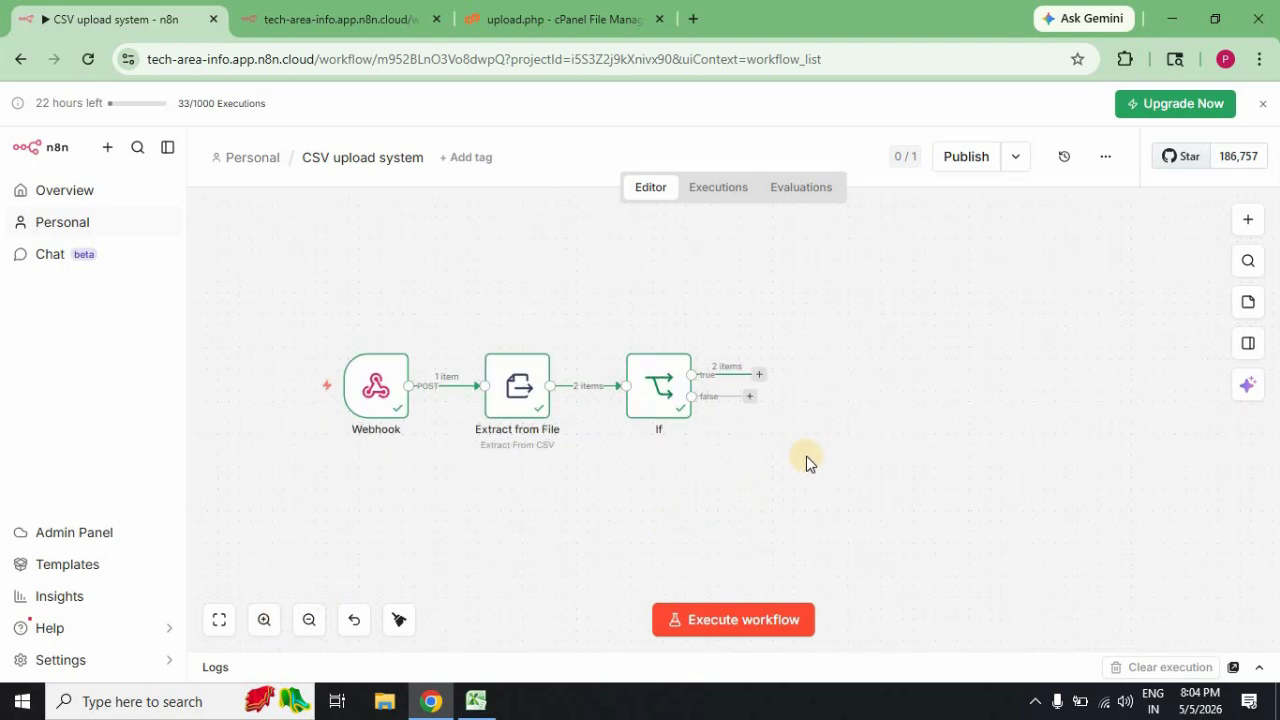
pyautogui.click(759, 378)
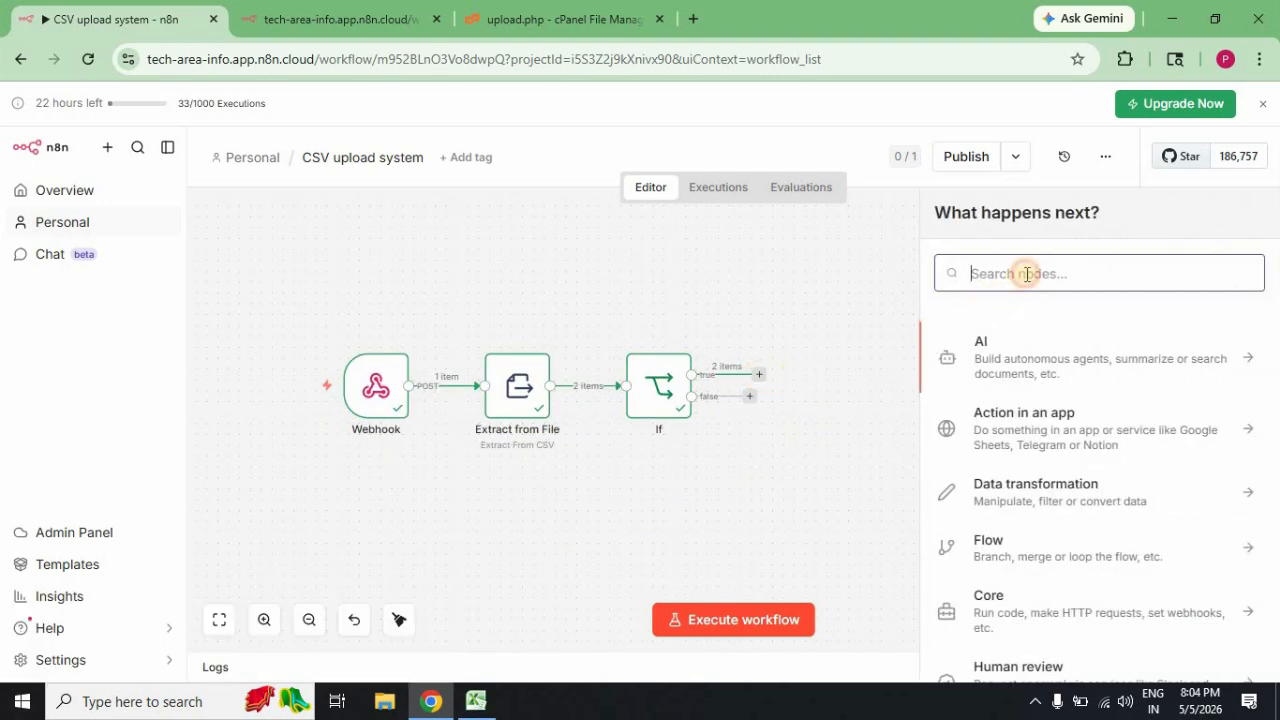
pyautogui.write('gma')
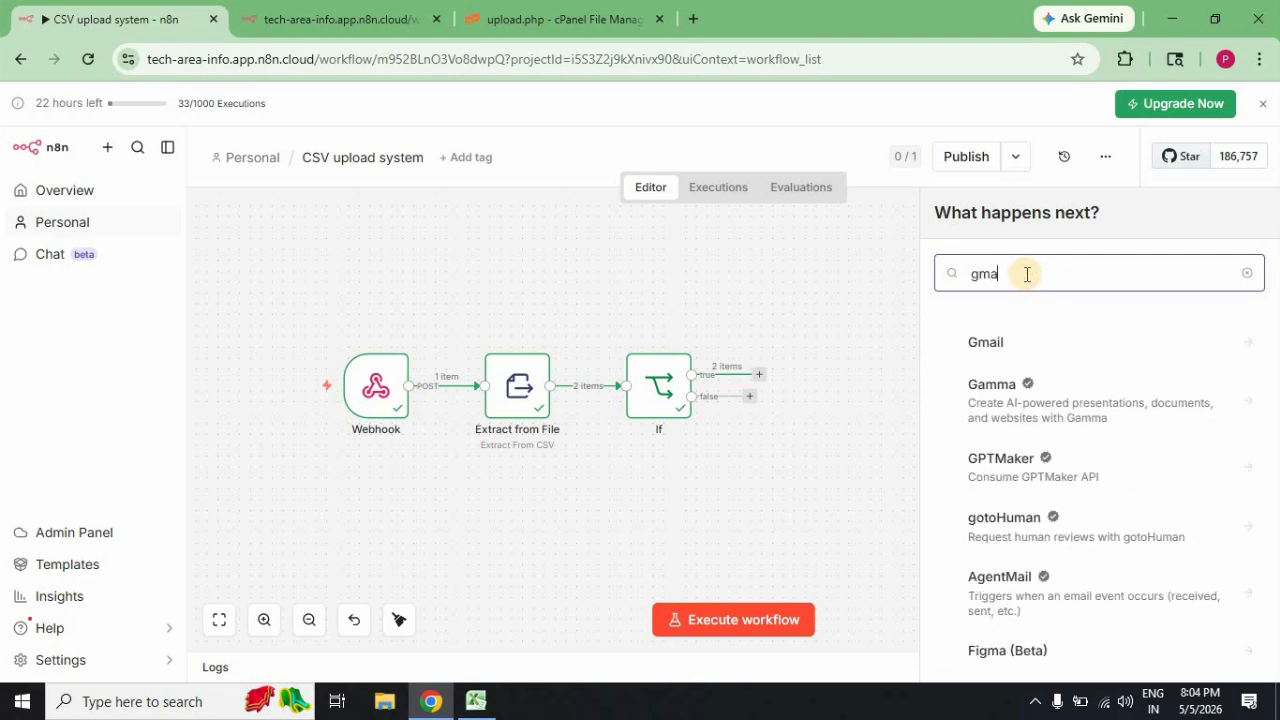
pyautogui.click(1025, 343)
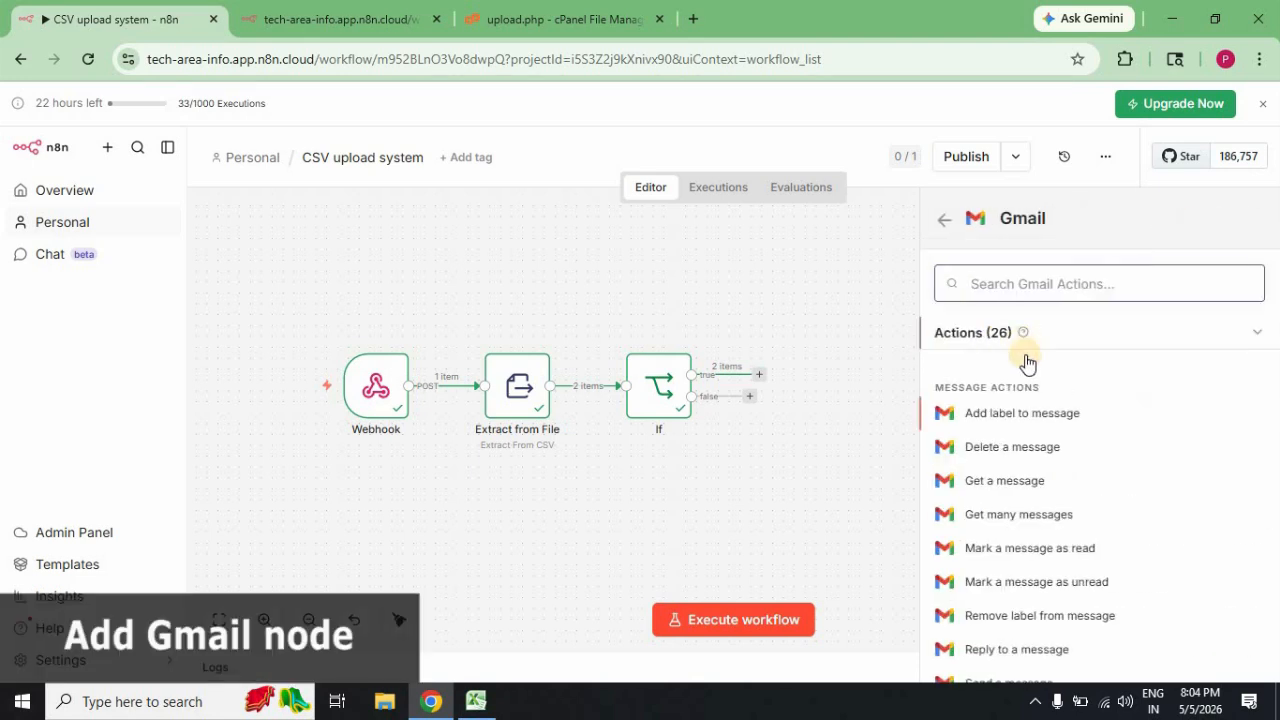
pyautogui.scroll(-2, 1066, 514)
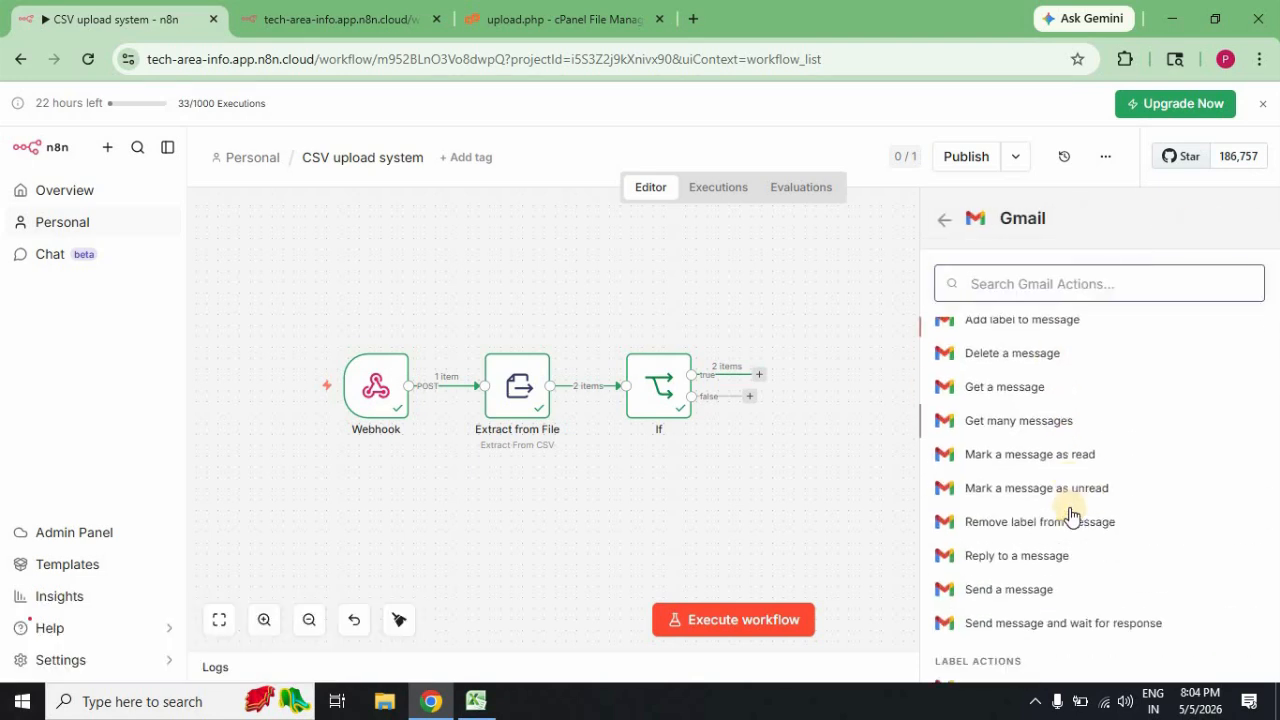
pyautogui.click(1051, 590)
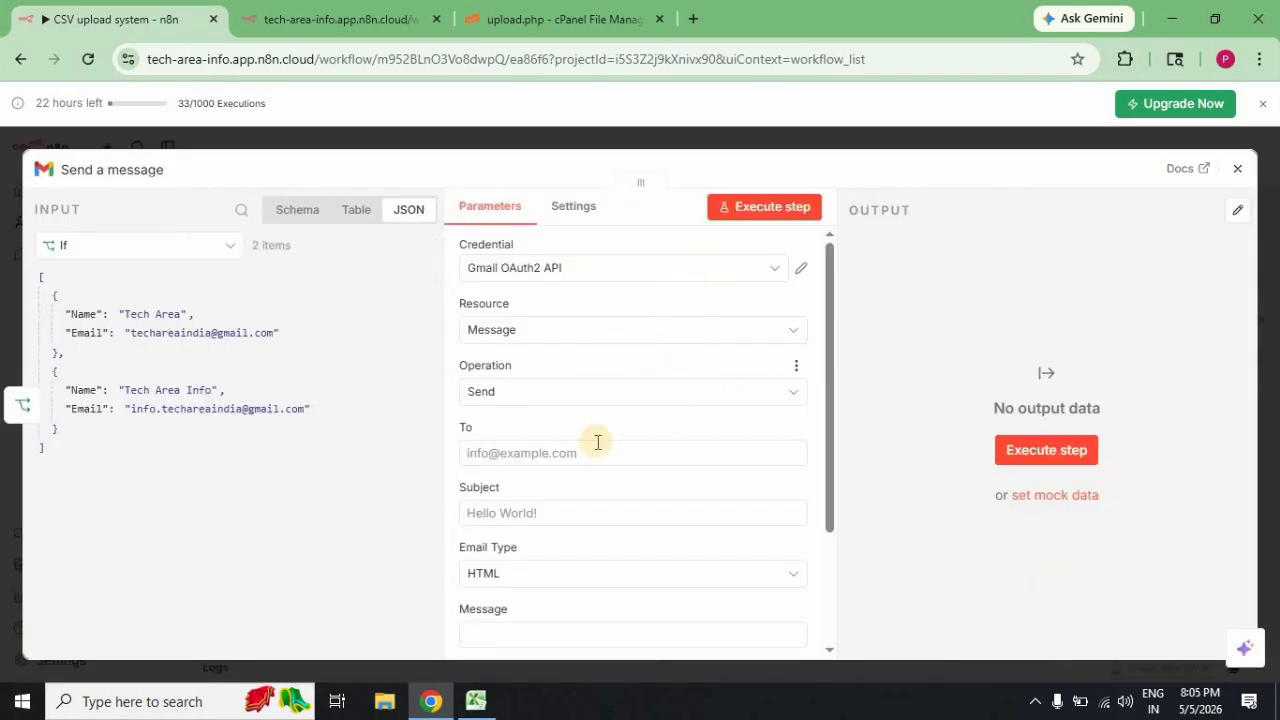
# - Map the Gmail node's To field to {{ $json.Email }} and set the subject to "Special offer for you"
pyautogui.click(565, 453)
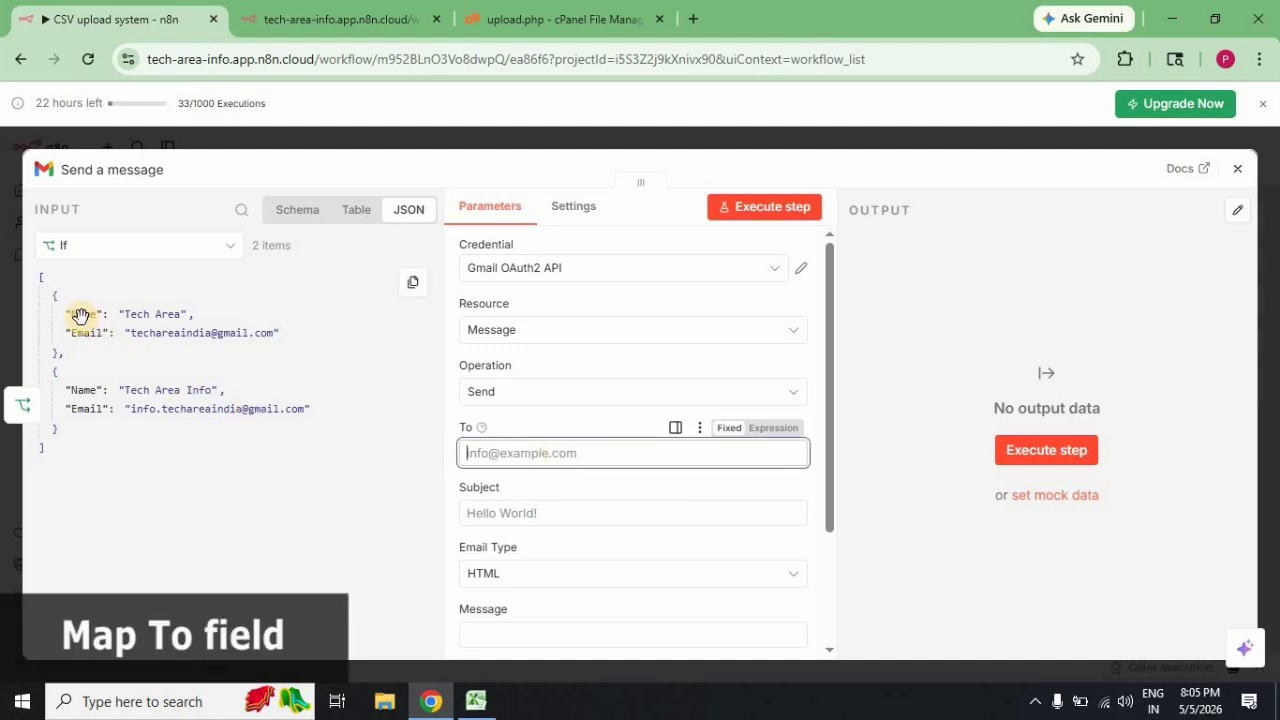
pyautogui.moveTo(80, 332); pyautogui.dragTo(515, 452)
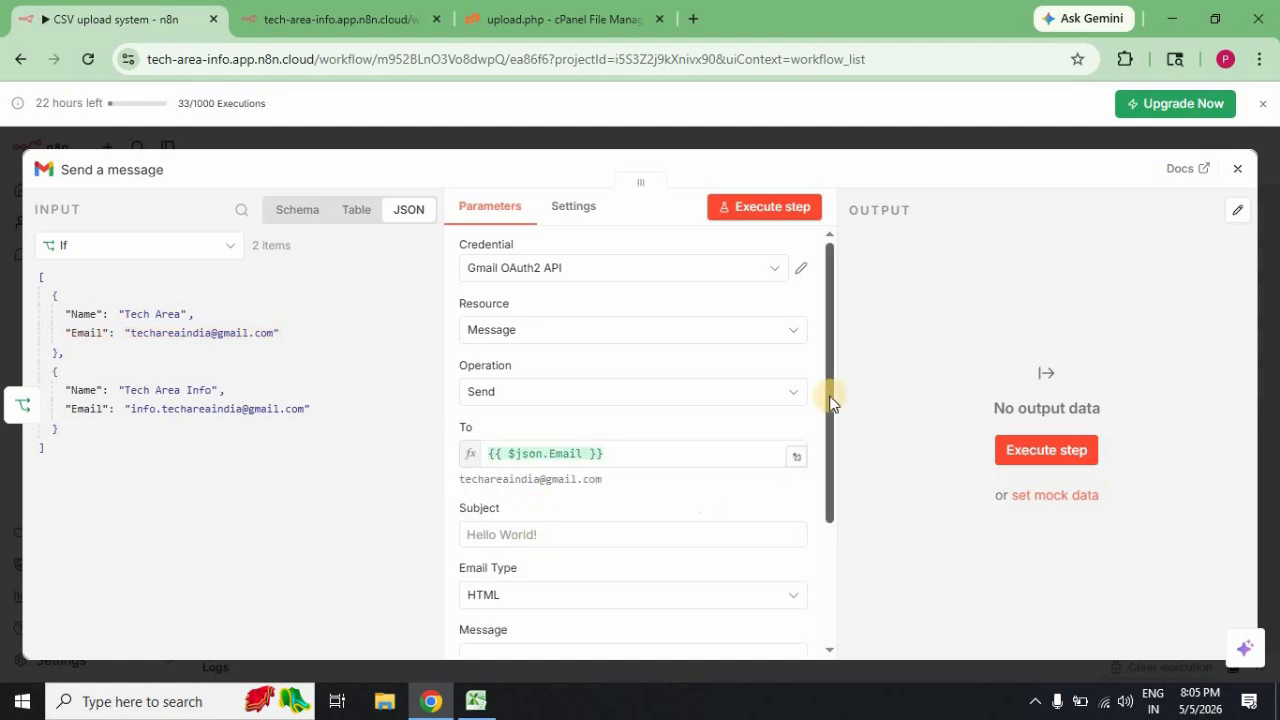
pyautogui.scroll(-2, 829, 440)
pyautogui.click(538, 437)
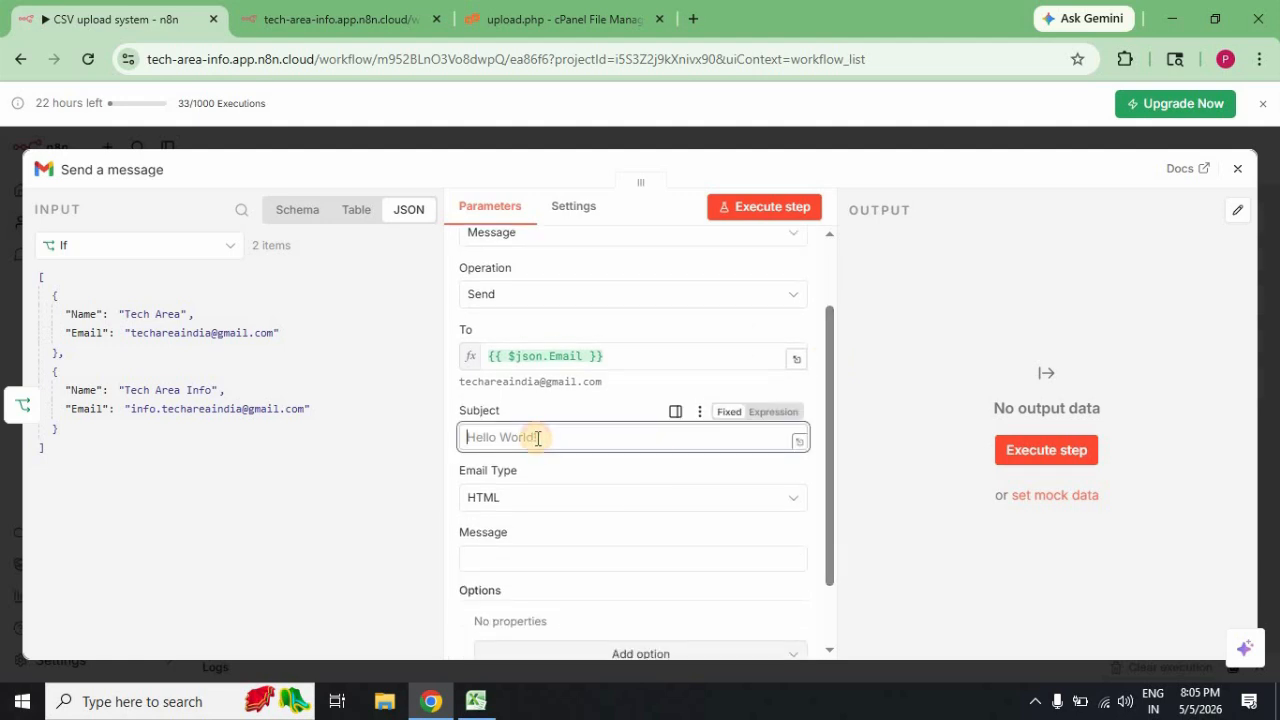
pyautogui.write('Spe')
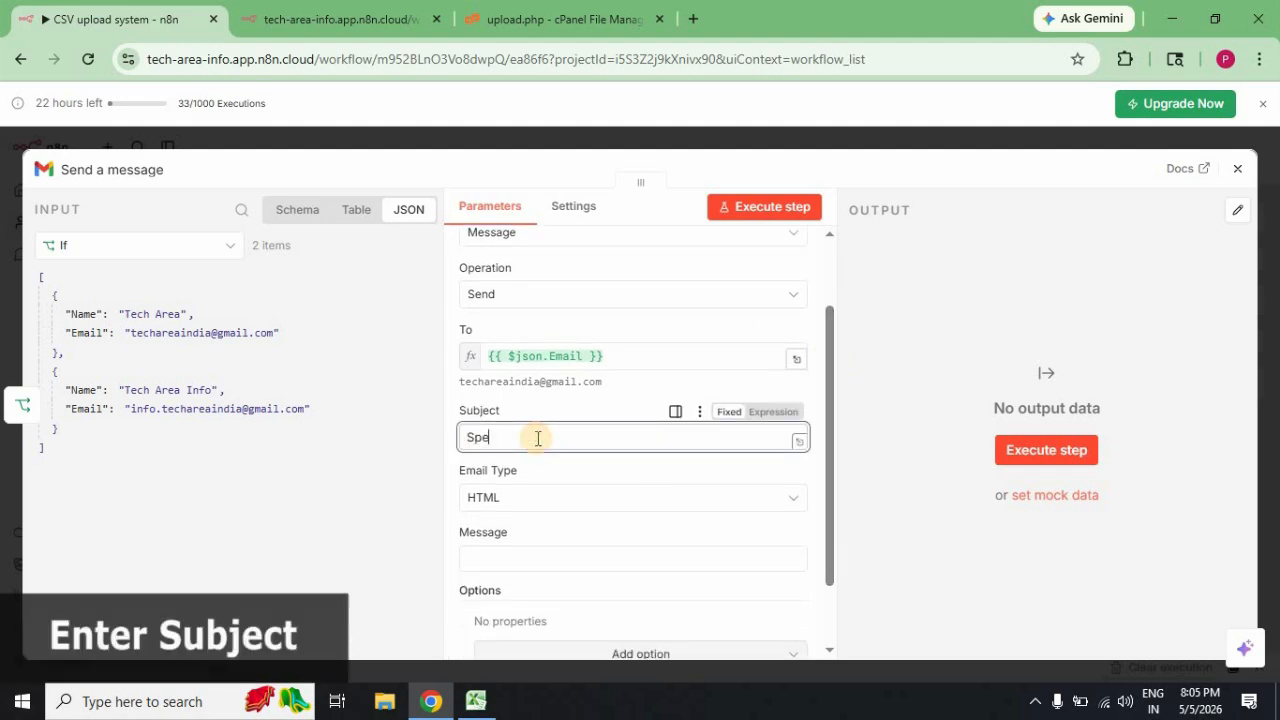
pyautogui.write('cial offer for you')
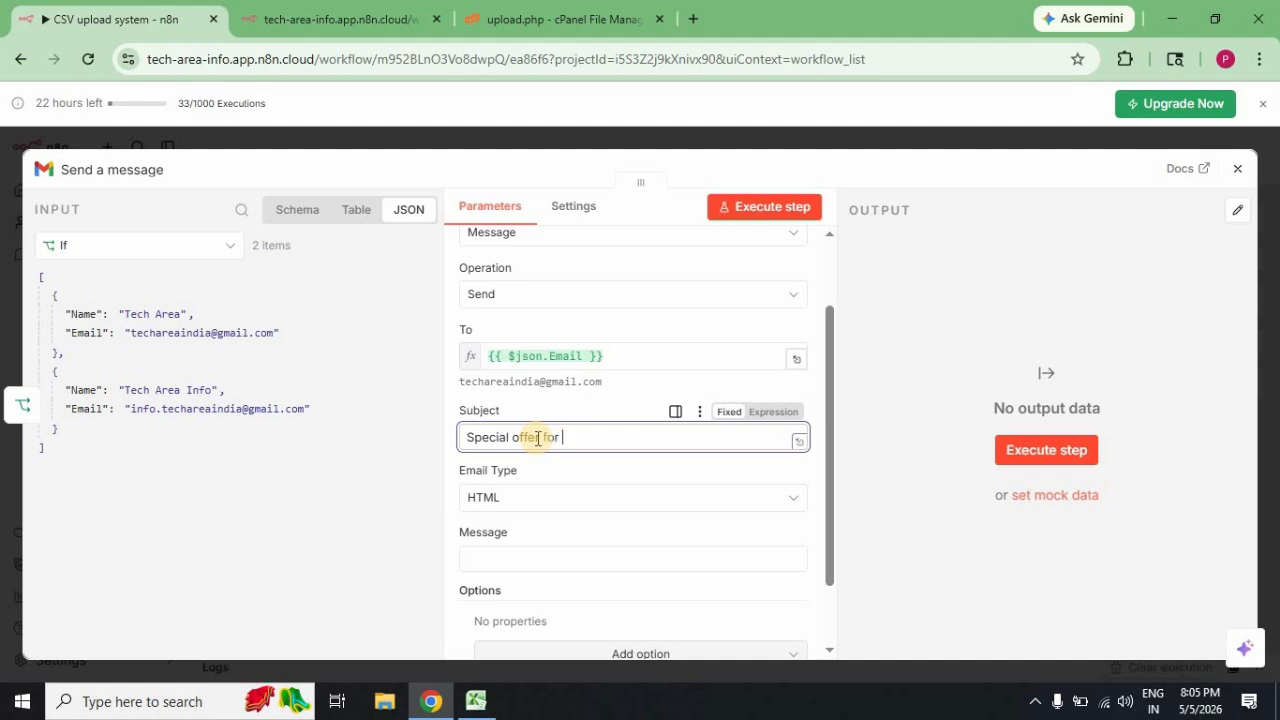
# - Set the email message to the expression "Hi, {{ $json.Name }} welcome!" and close the Gmail node
pyautogui.click(547, 563)
pyautogui.write('H')
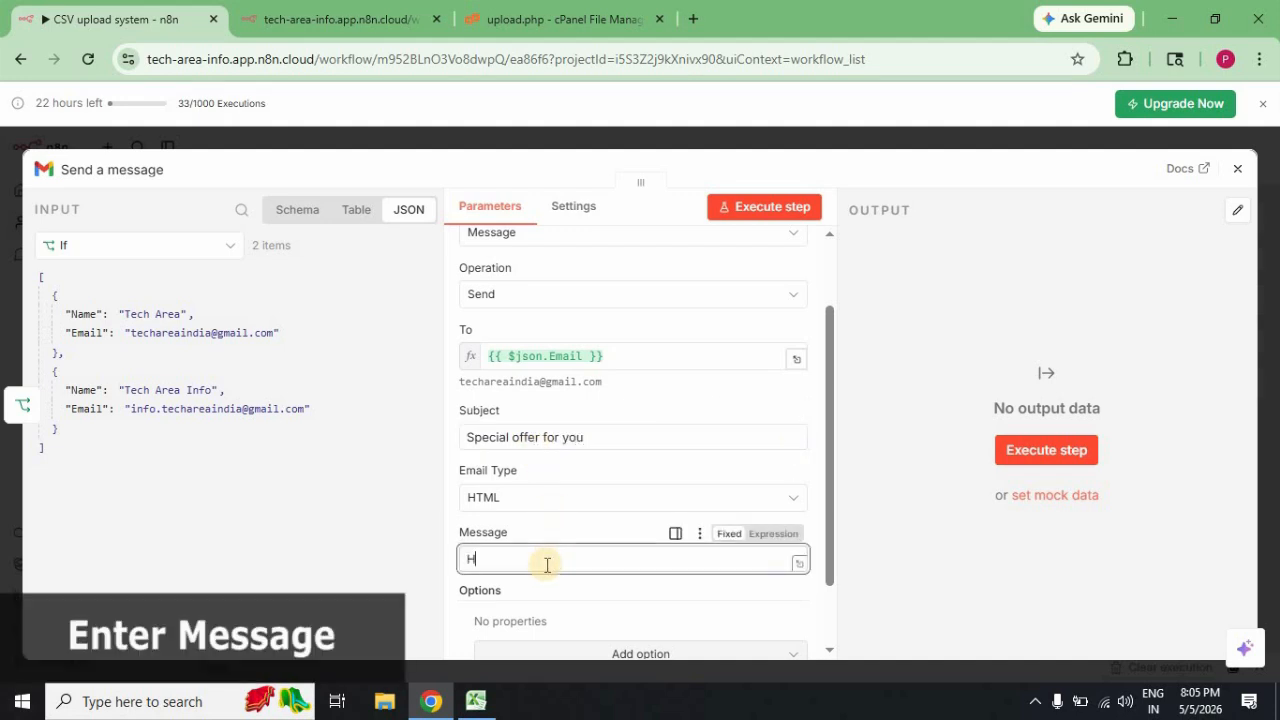
pyautogui.write('i,')
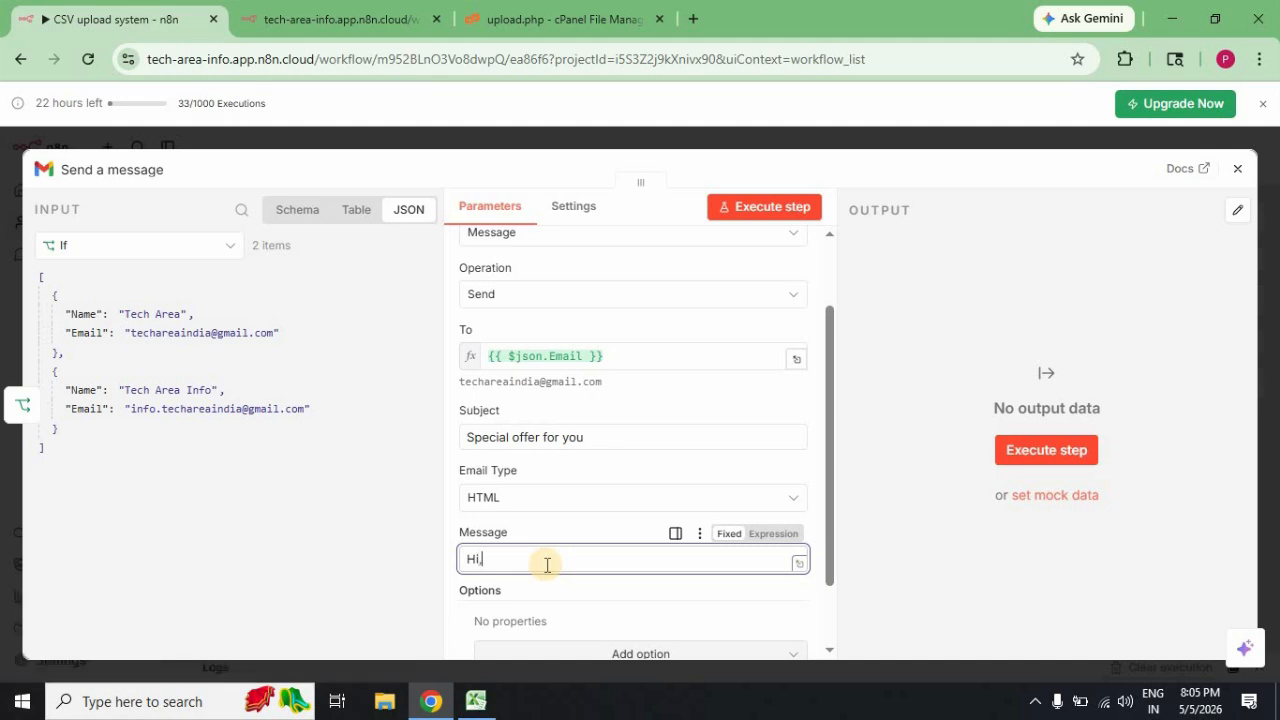
pyautogui.click(790, 537)
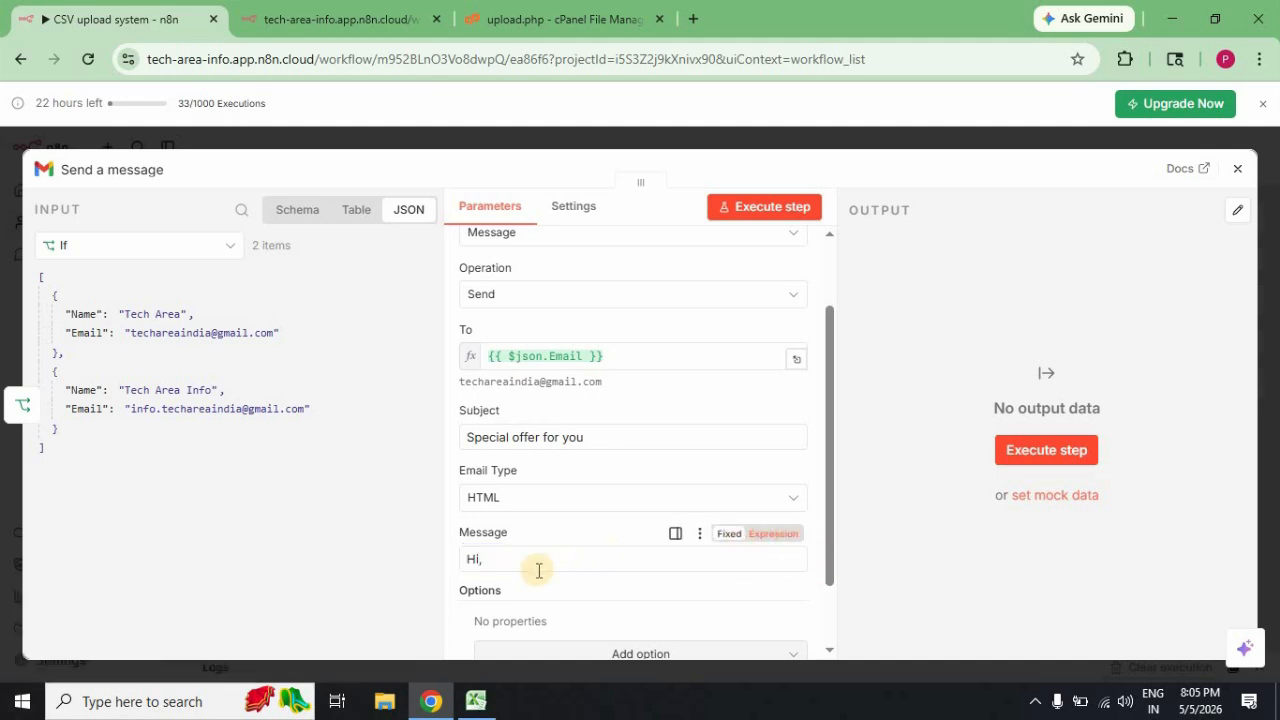
pyautogui.moveTo(284, 395); pyautogui.dragTo(551, 557)
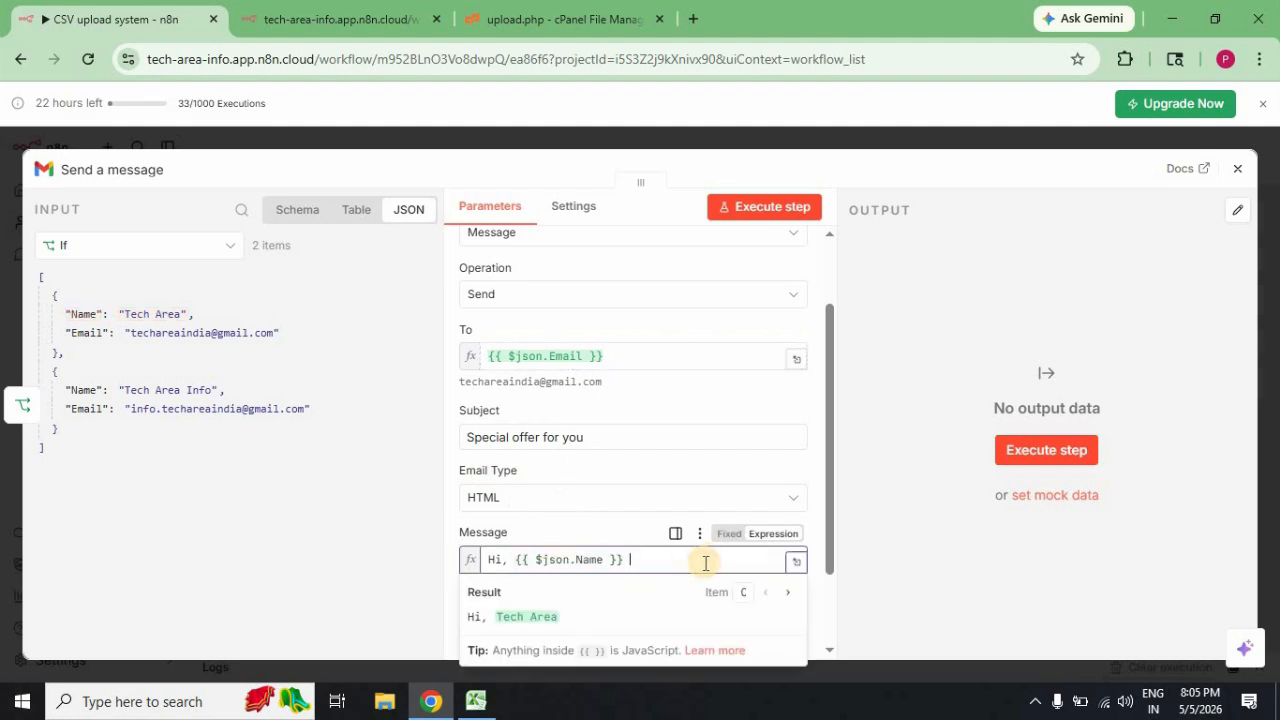
pyautogui.write('welcome!')
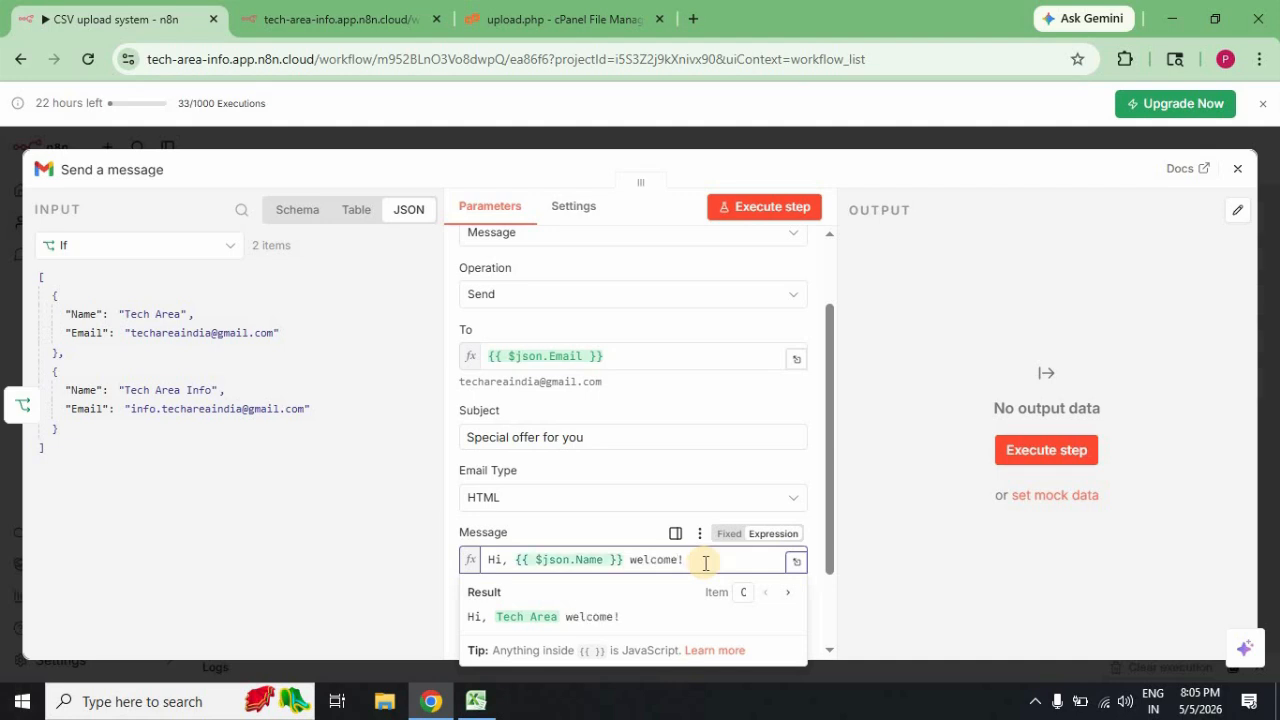
pyautogui.click(895, 526)
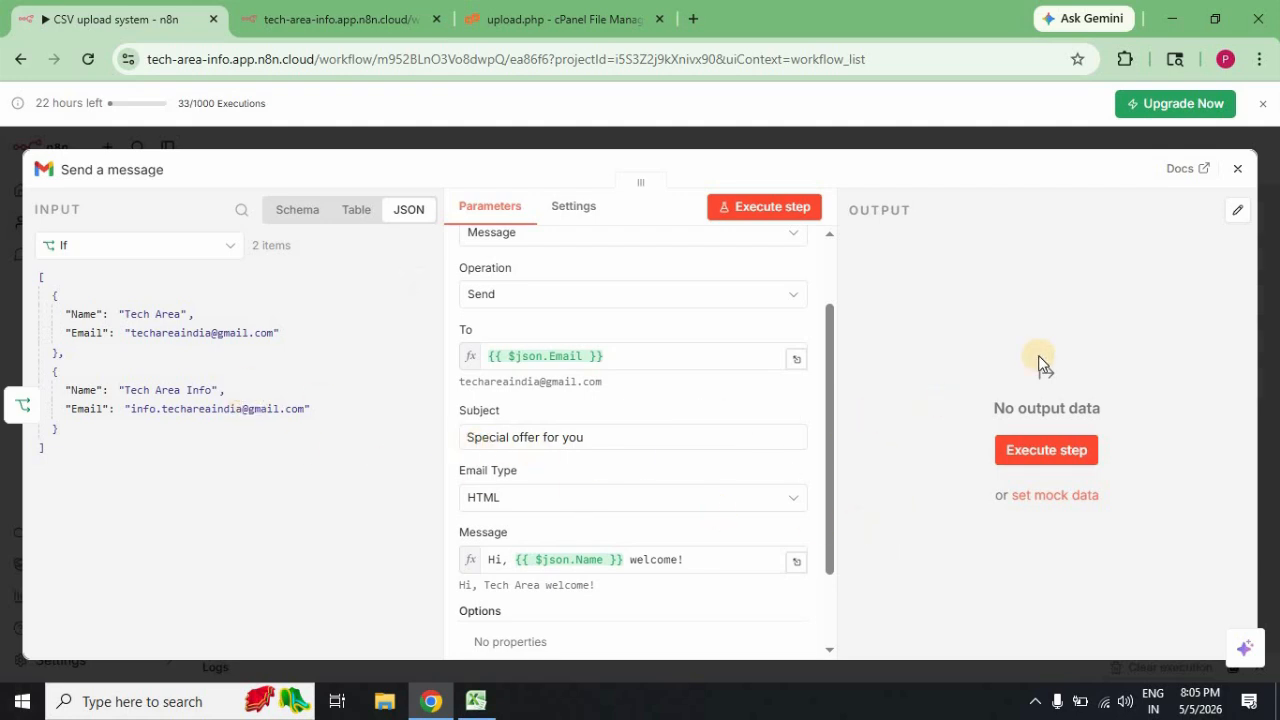
pyautogui.click(1237, 174)
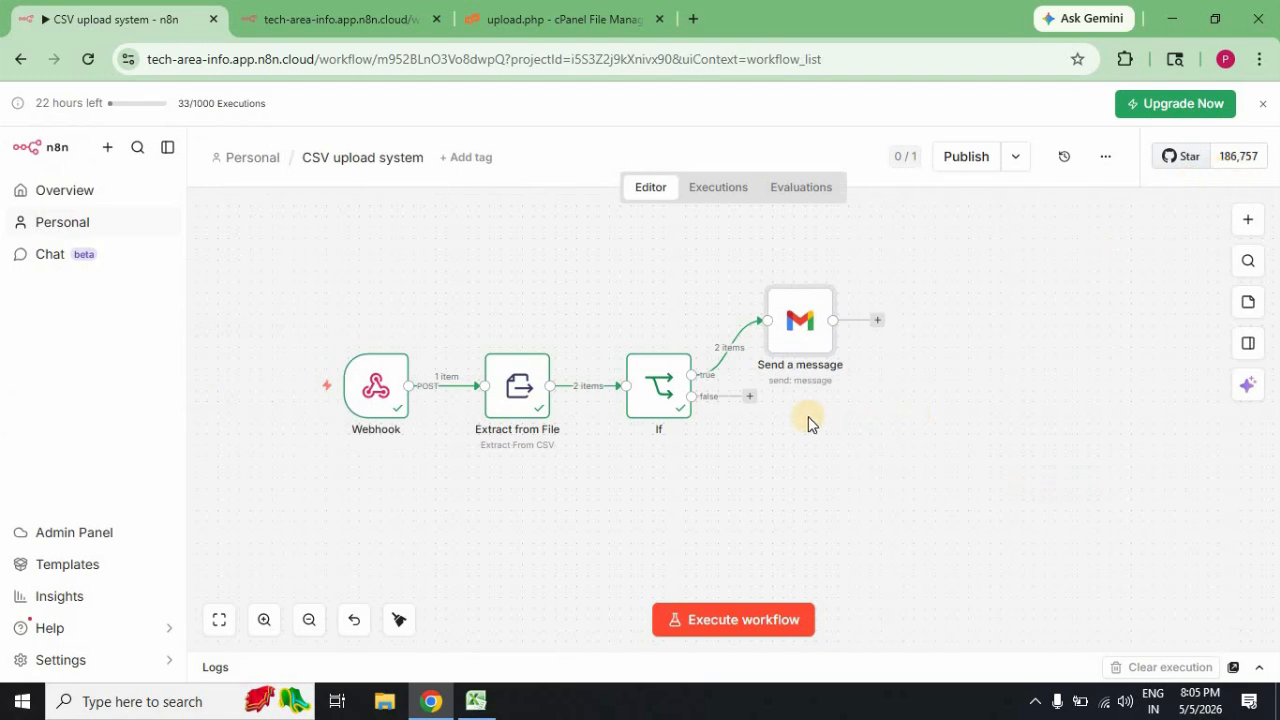
# - Add a Respond to Webhook node after the Gmail node and set it to respond with JSON
pyautogui.click(877, 321)
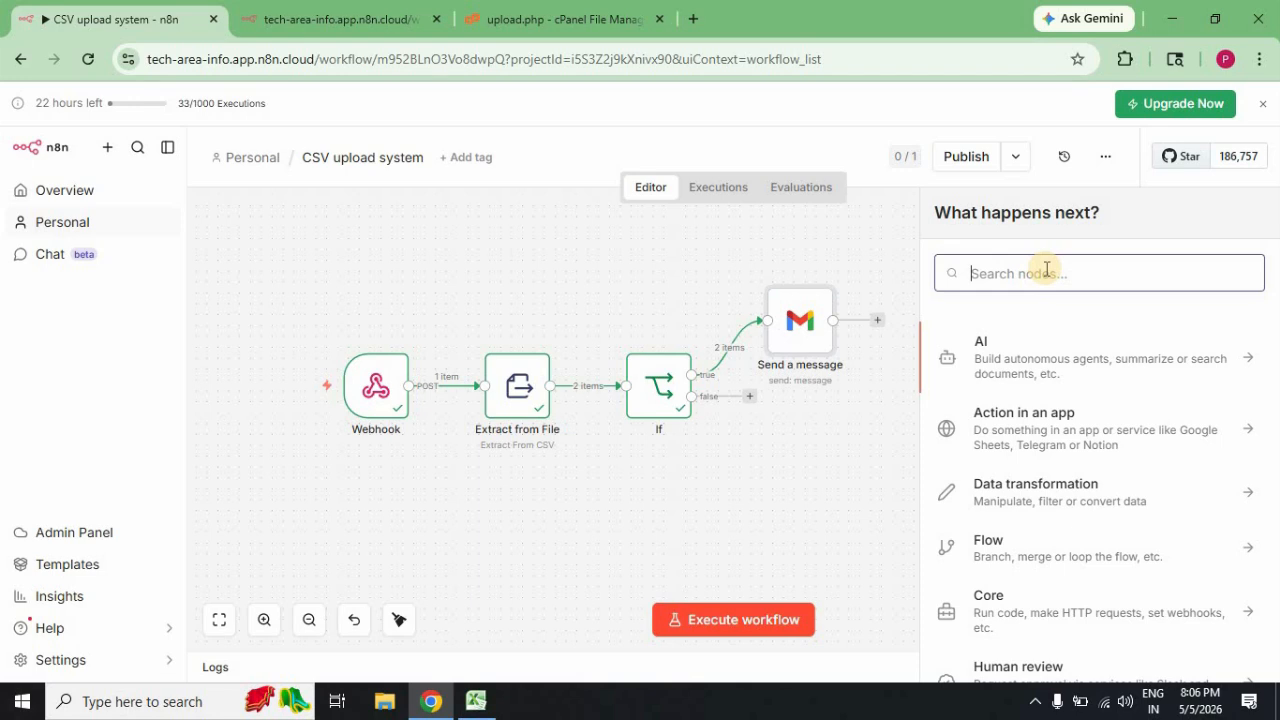
pyautogui.write('respo')
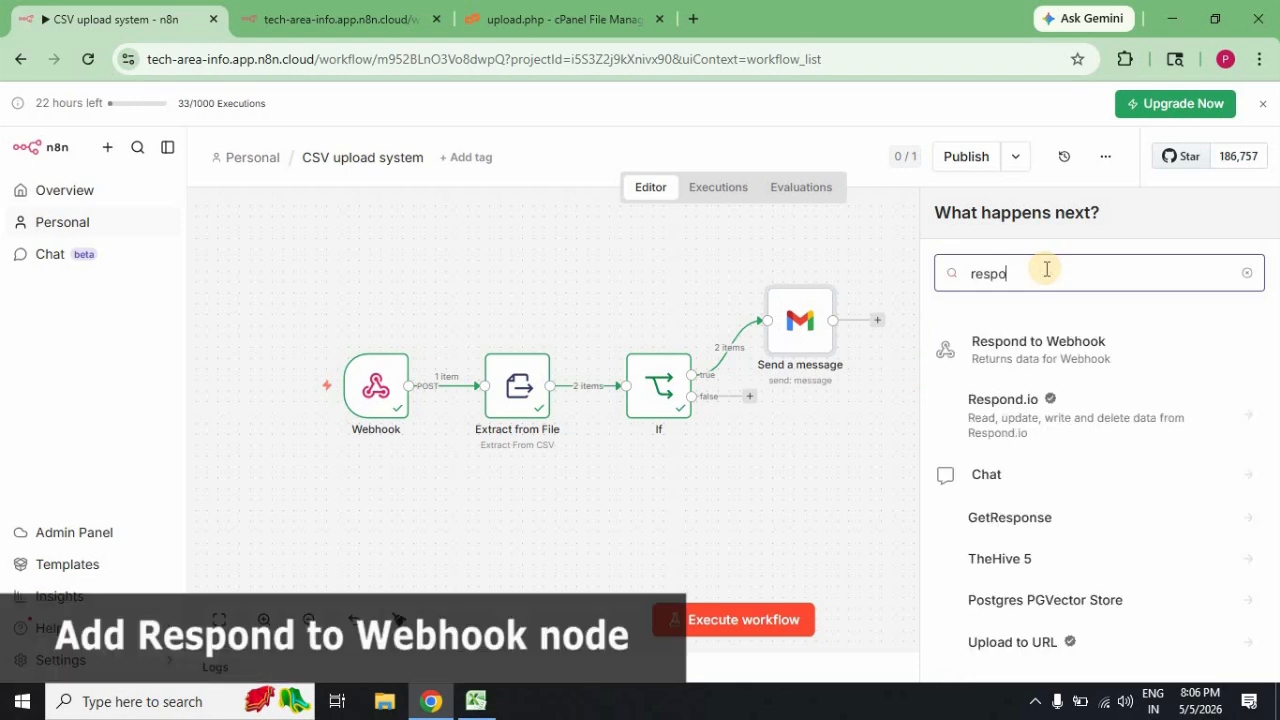
pyautogui.click(1048, 357)
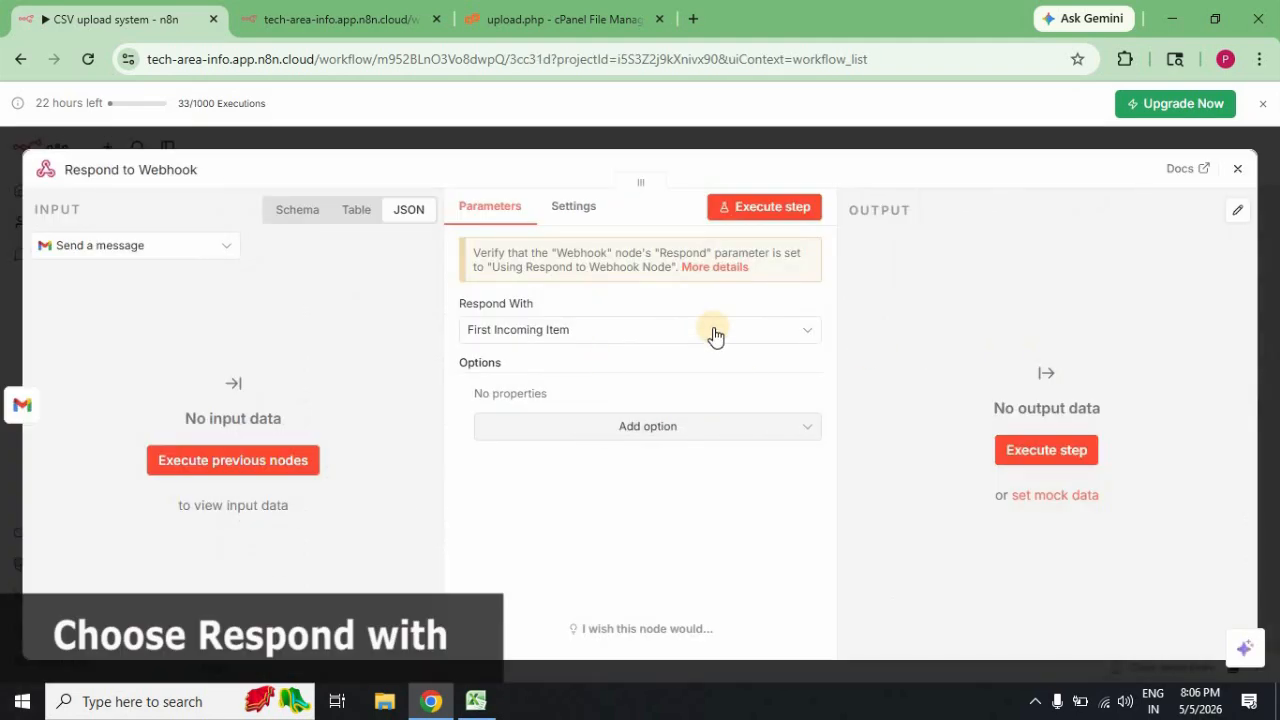
pyautogui.click(715, 333)
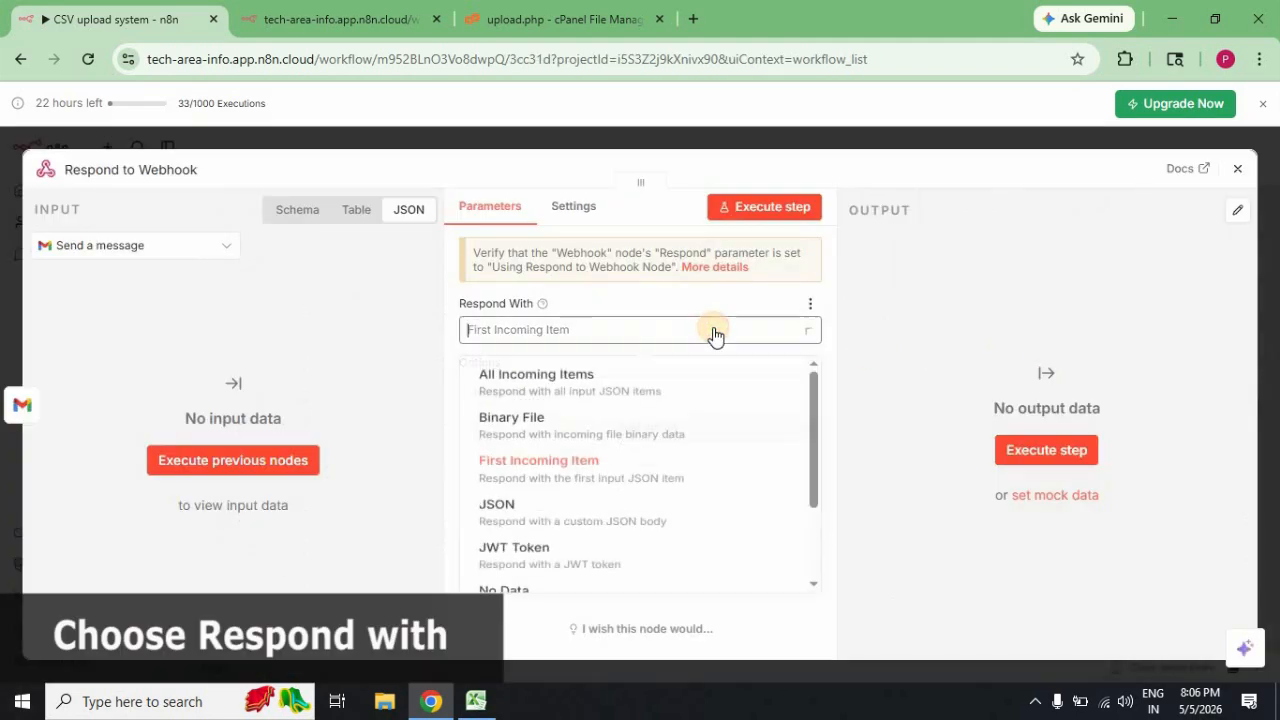
pyautogui.click(590, 533)
# - Set the response body to "status": "success" and "message": "Email sent successfully", and close the node
pyautogui.doubleClick(557, 471)
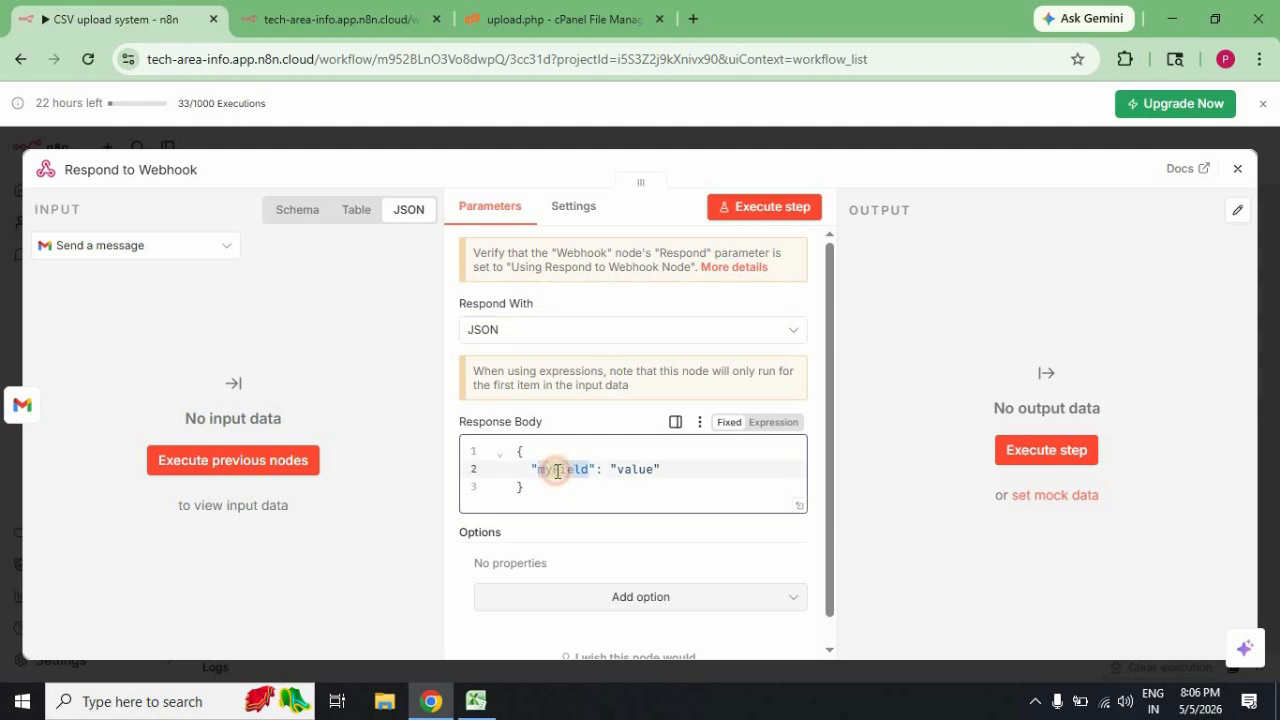
pyautogui.write('sta')
pyautogui.write('tus')
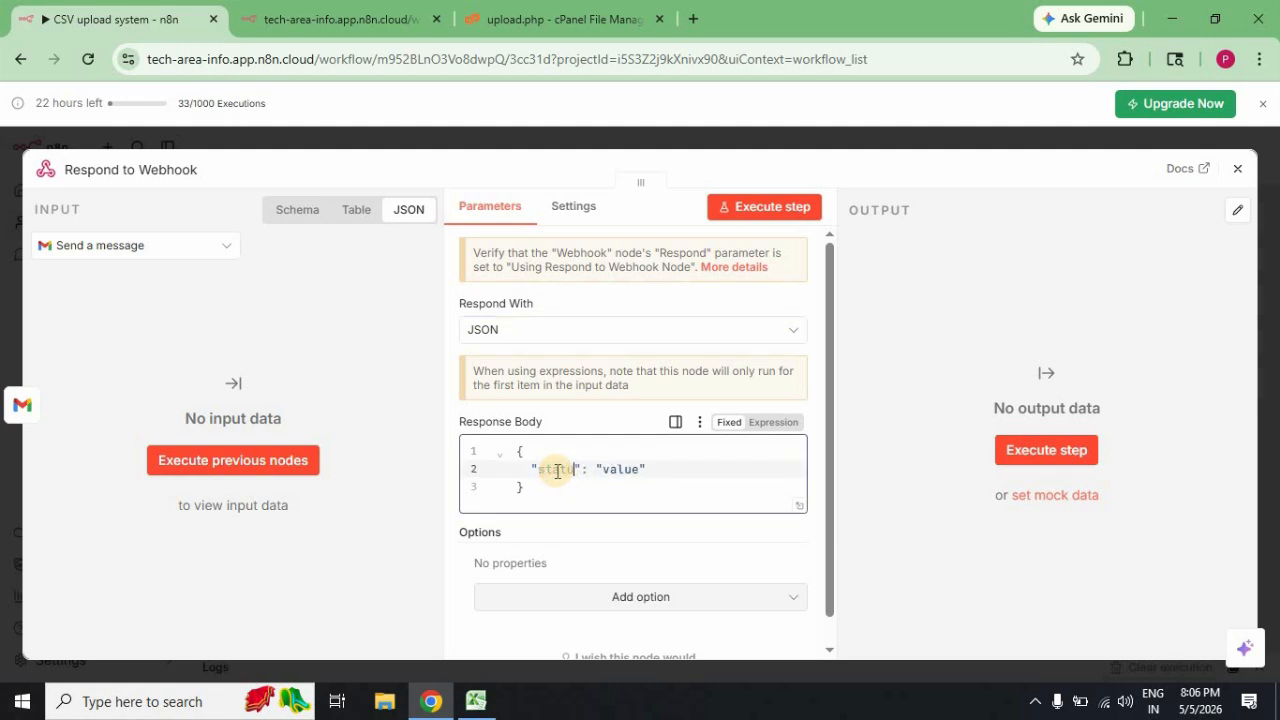
pyautogui.doubleClick(634, 468)
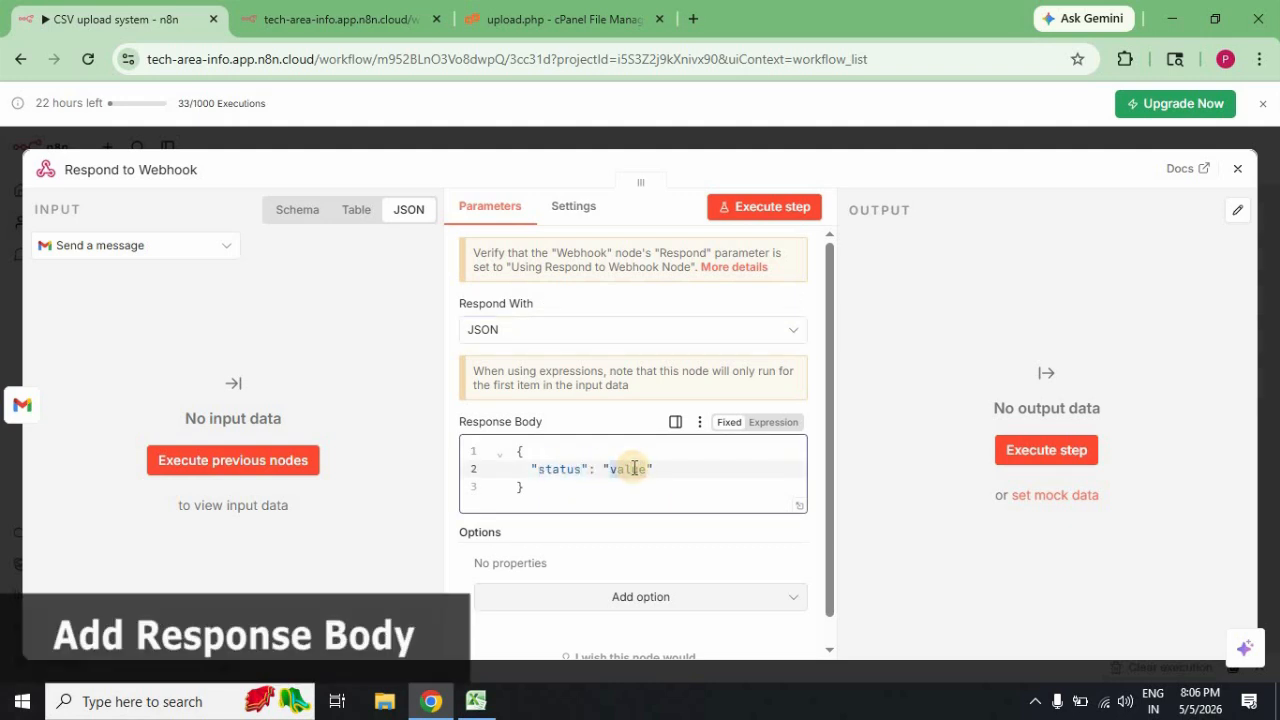
pyautogui.write('success')
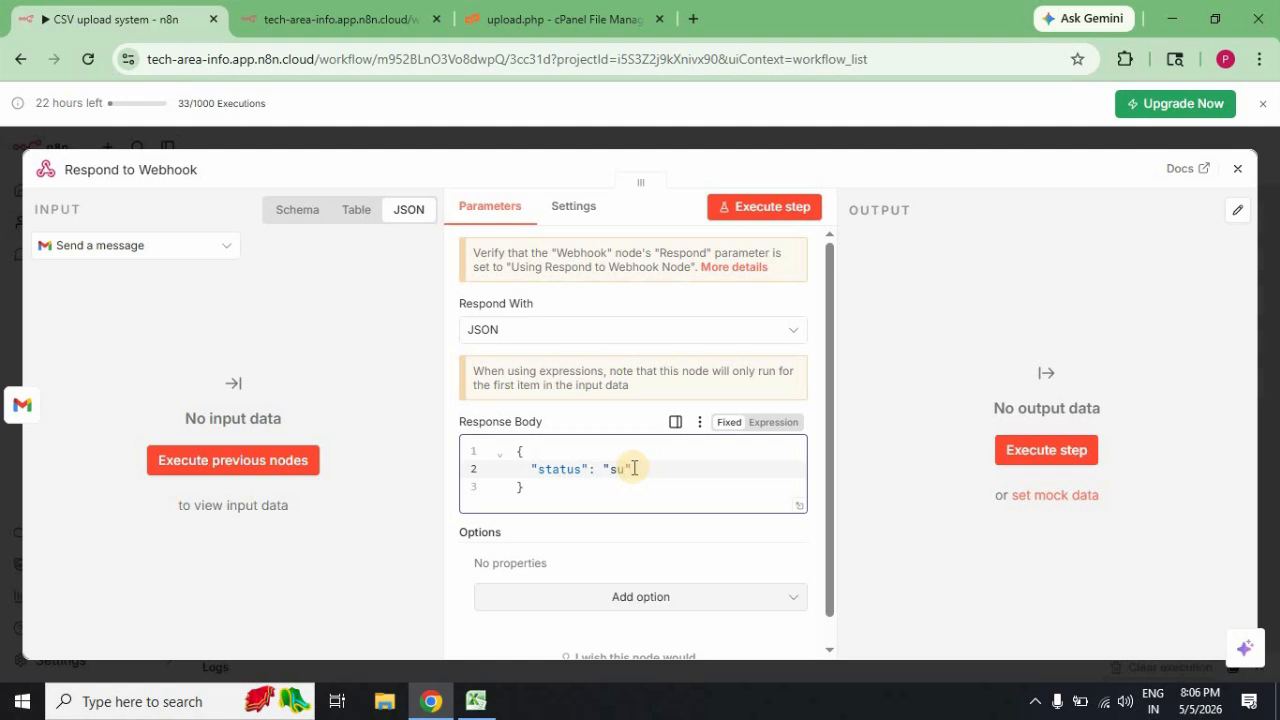
pyautogui.click(695, 476)
pyautogui.write(',')
pyautogui.press('Return')
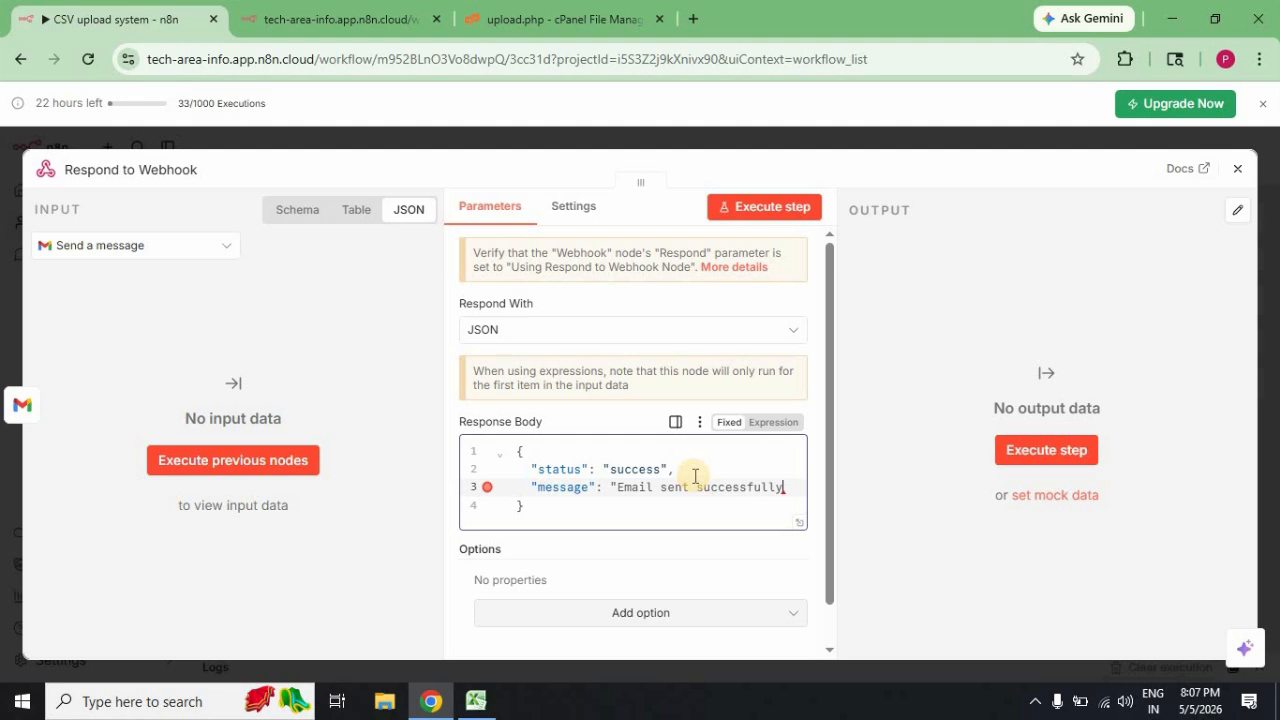
pyautogui.write('"')
pyautogui.click(900, 530)
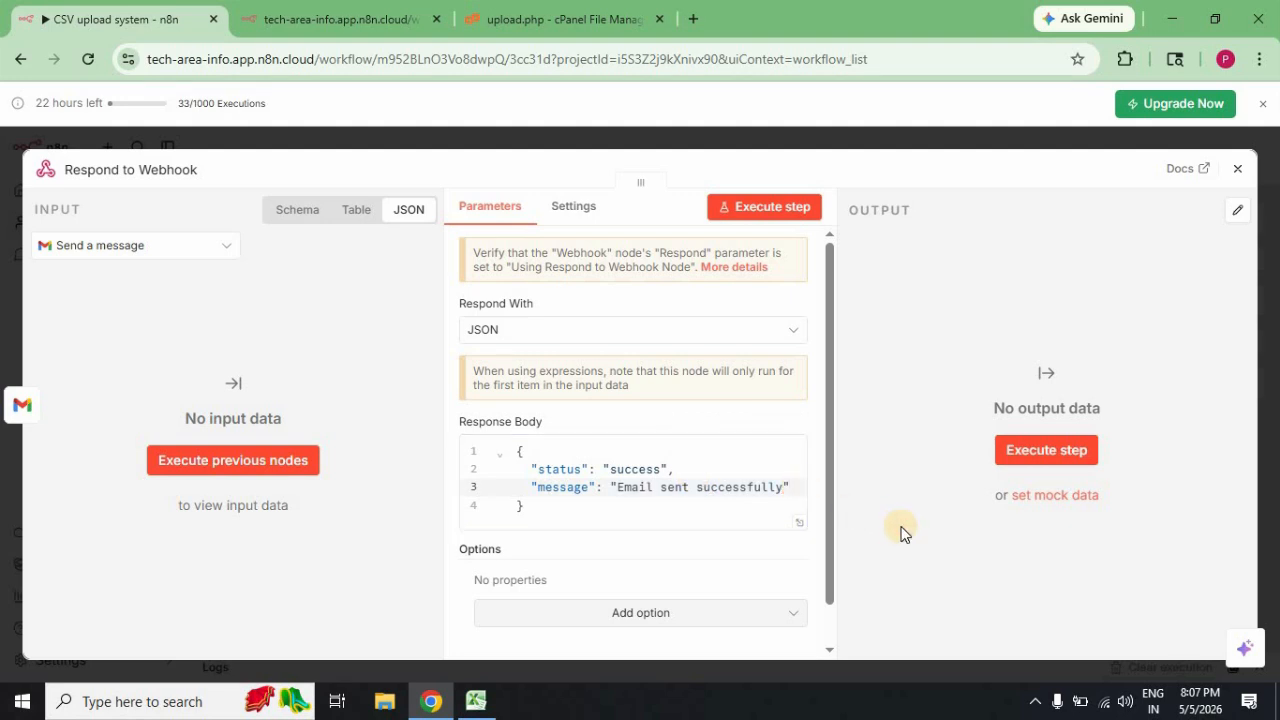
pyautogui.click(1237, 177)
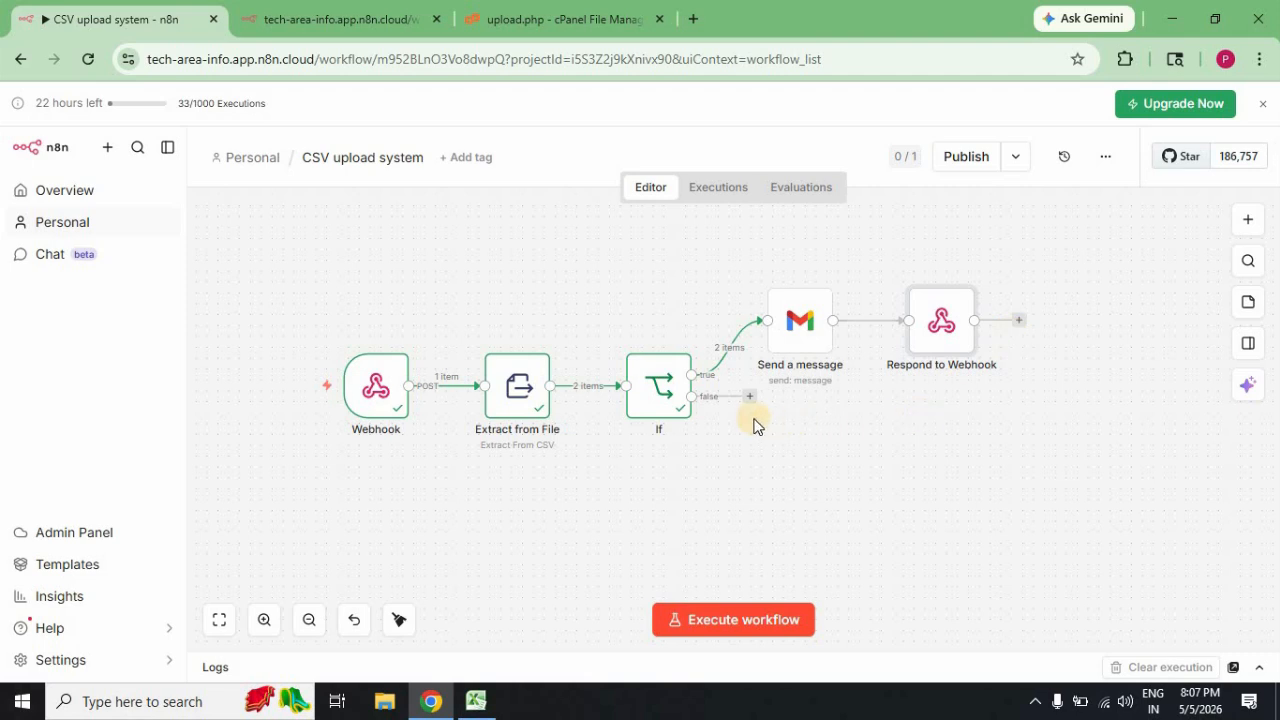
# - Add a Respond to Webhook node to the If node's false branch and set it to respond with JSON
pyautogui.click(749, 396)
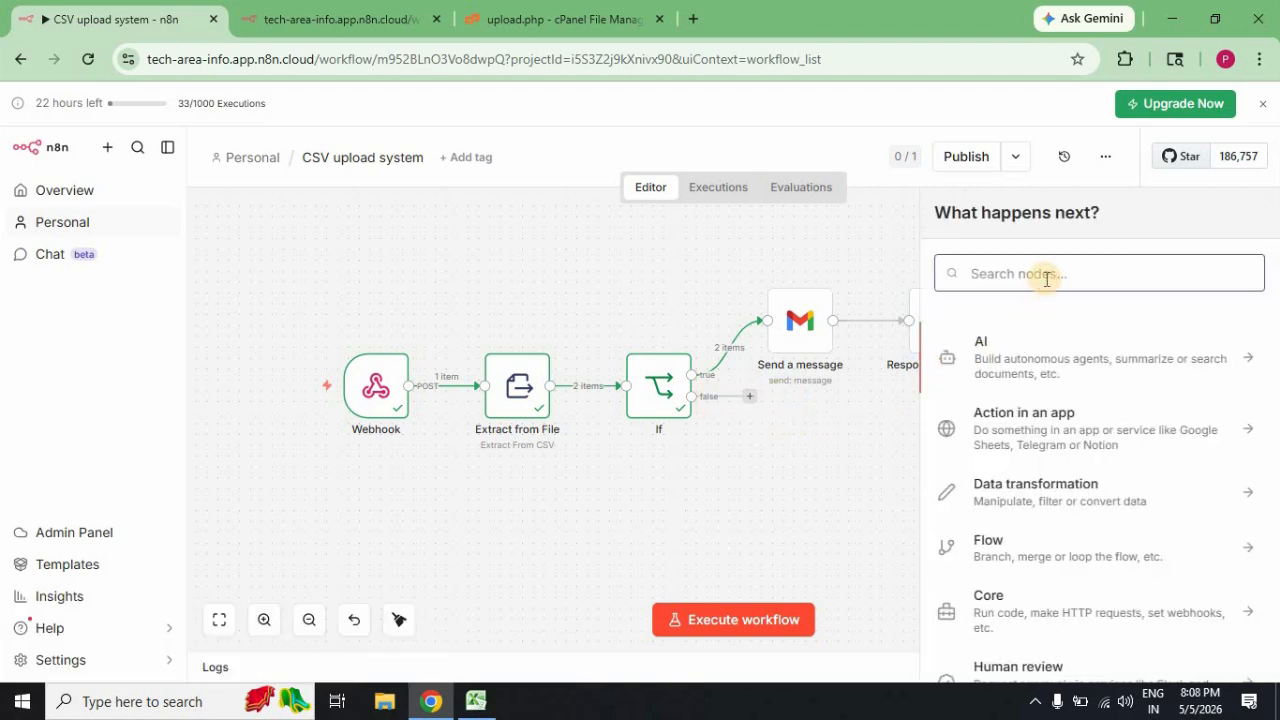
pyautogui.write('resp')
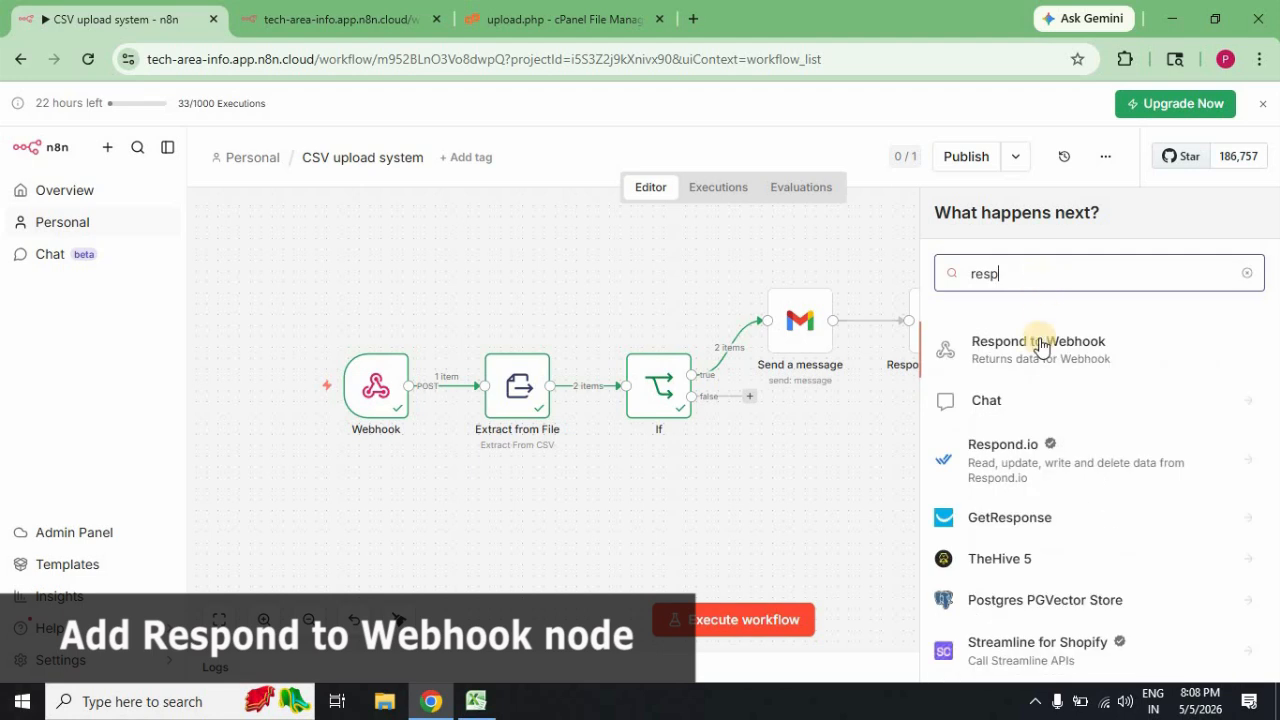
pyautogui.click(1038, 370)
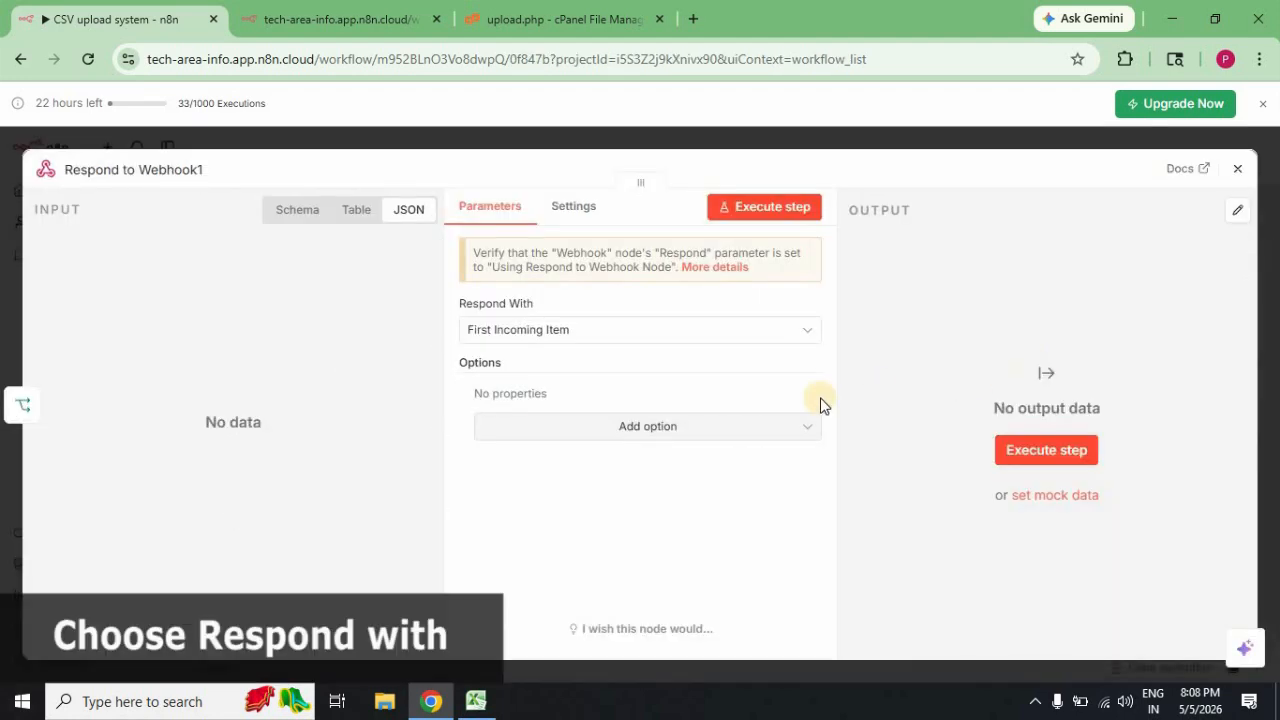
pyautogui.click(762, 330)
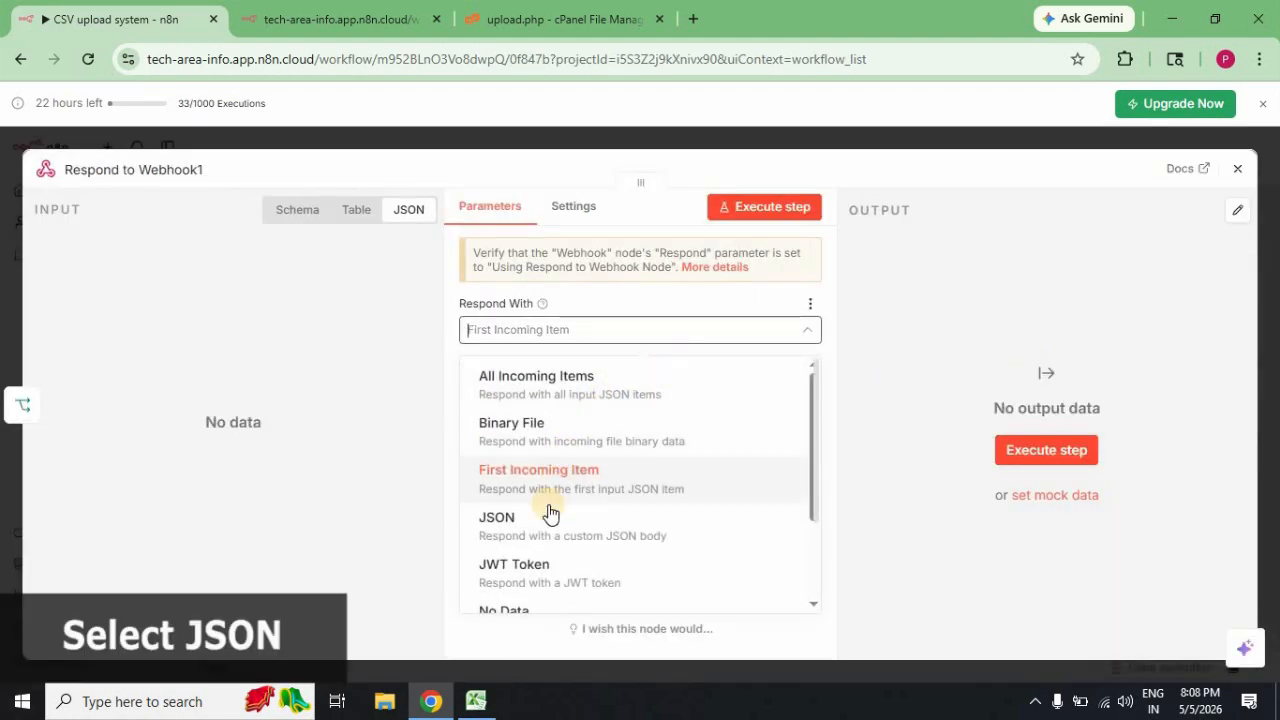
pyautogui.click(545, 520)
# - Set the response body to "status": "error" and "message": "Empty field", and close the node
pyautogui.doubleClick(561, 474)
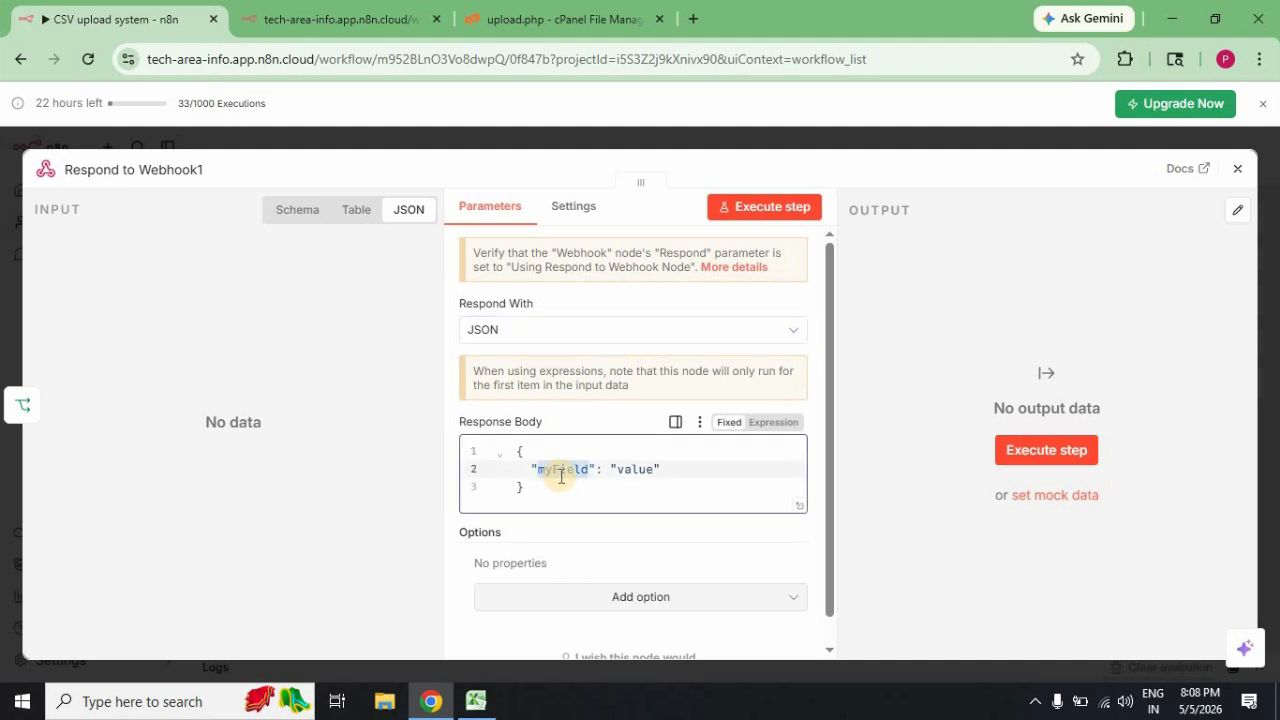
pyautogui.write('stat')
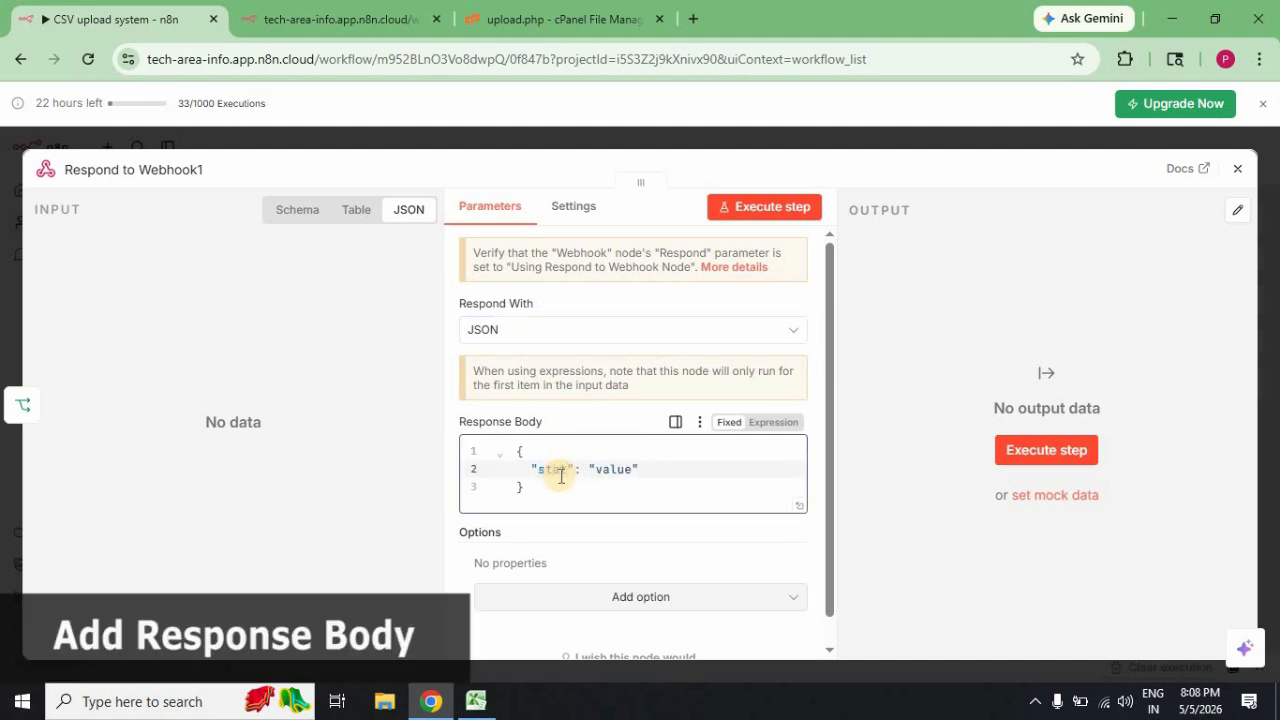
pyautogui.write('us')
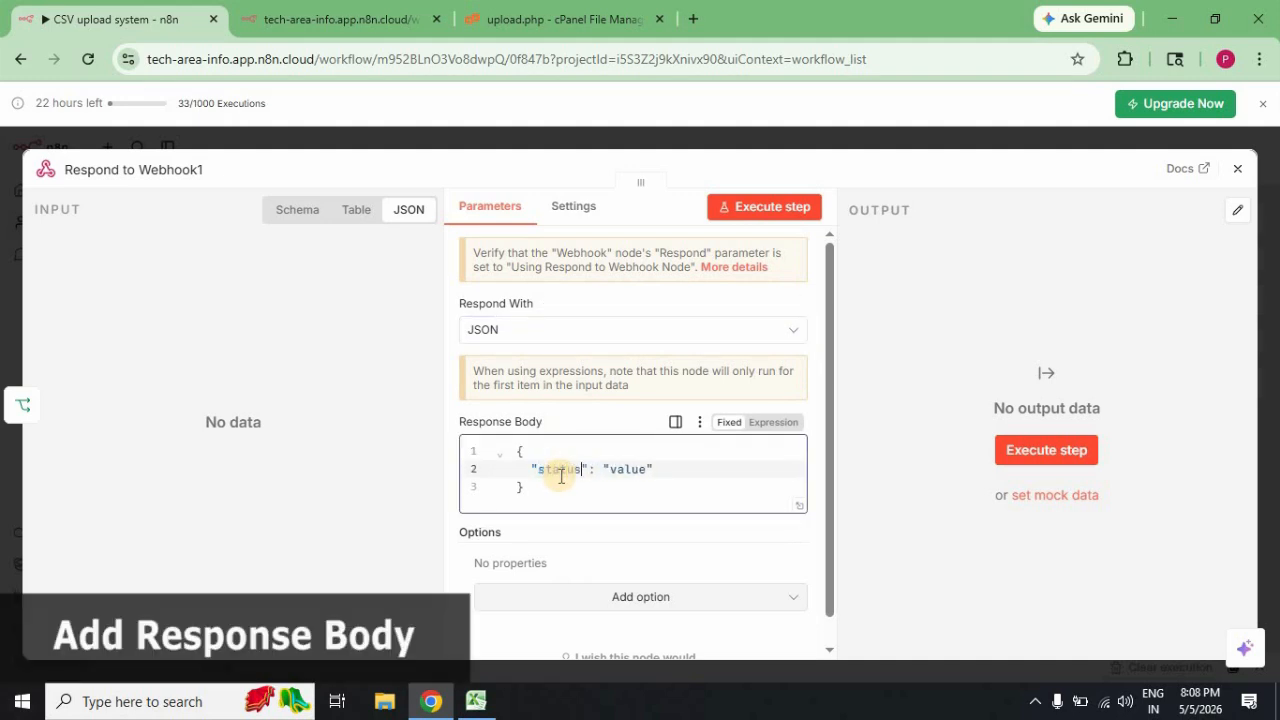
pyautogui.doubleClick(633, 470)
pyautogui.write('error')
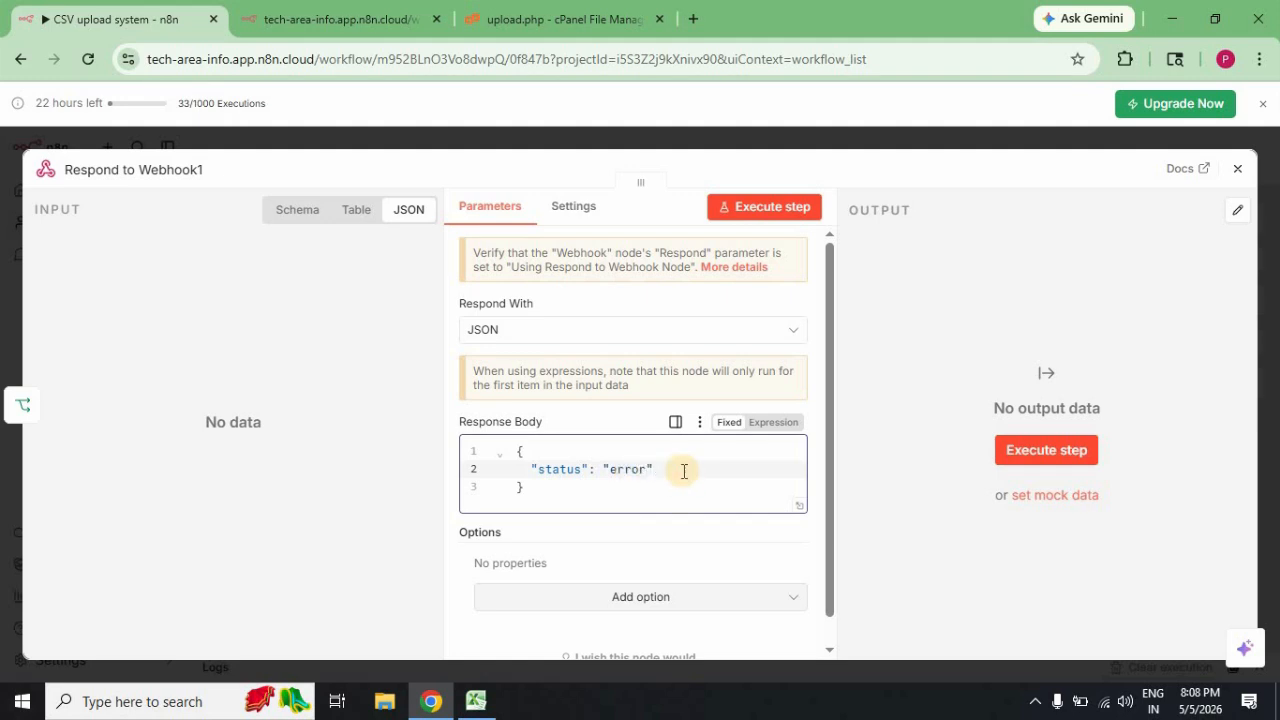
pyautogui.press('Return')
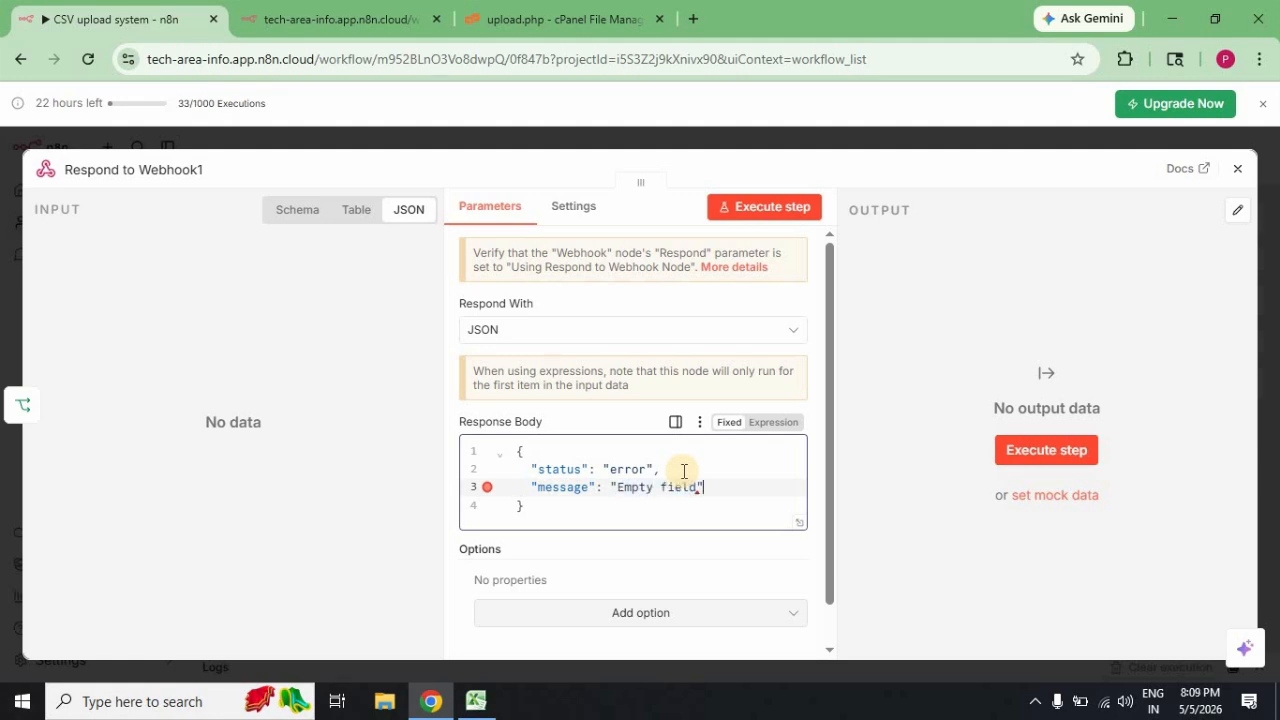
pyautogui.click(903, 503)
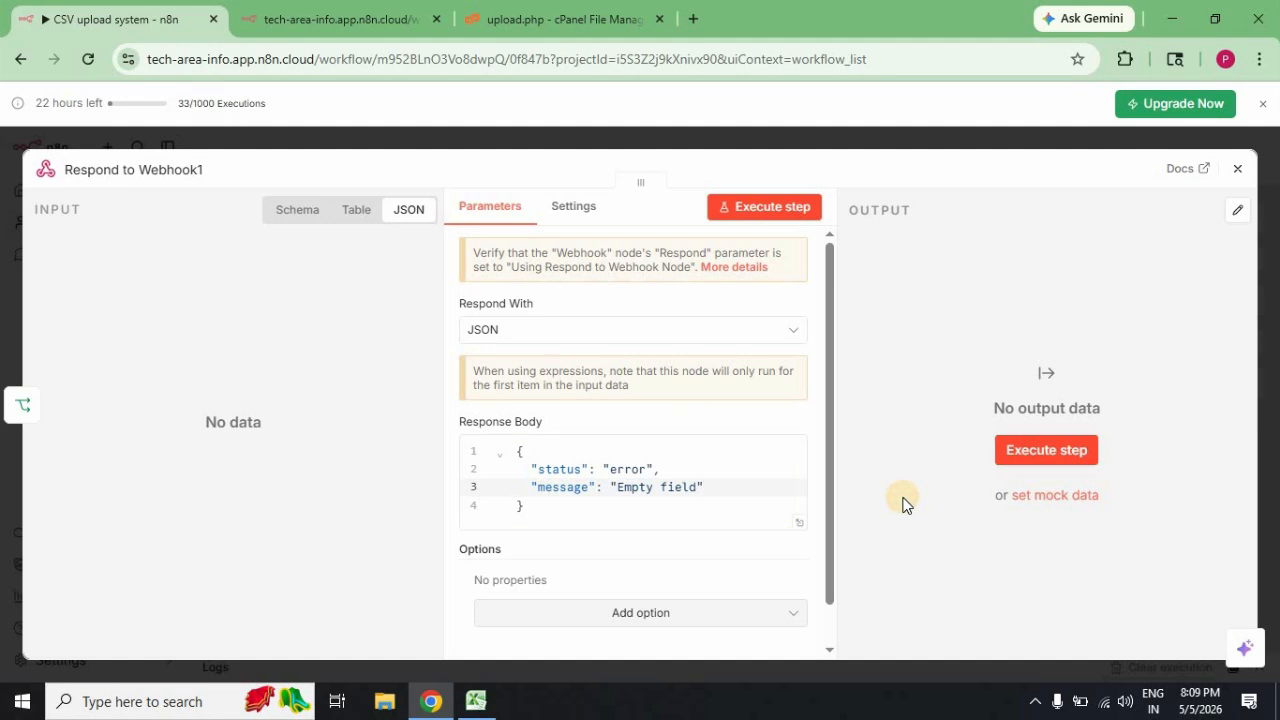
pyautogui.click(1237, 170)
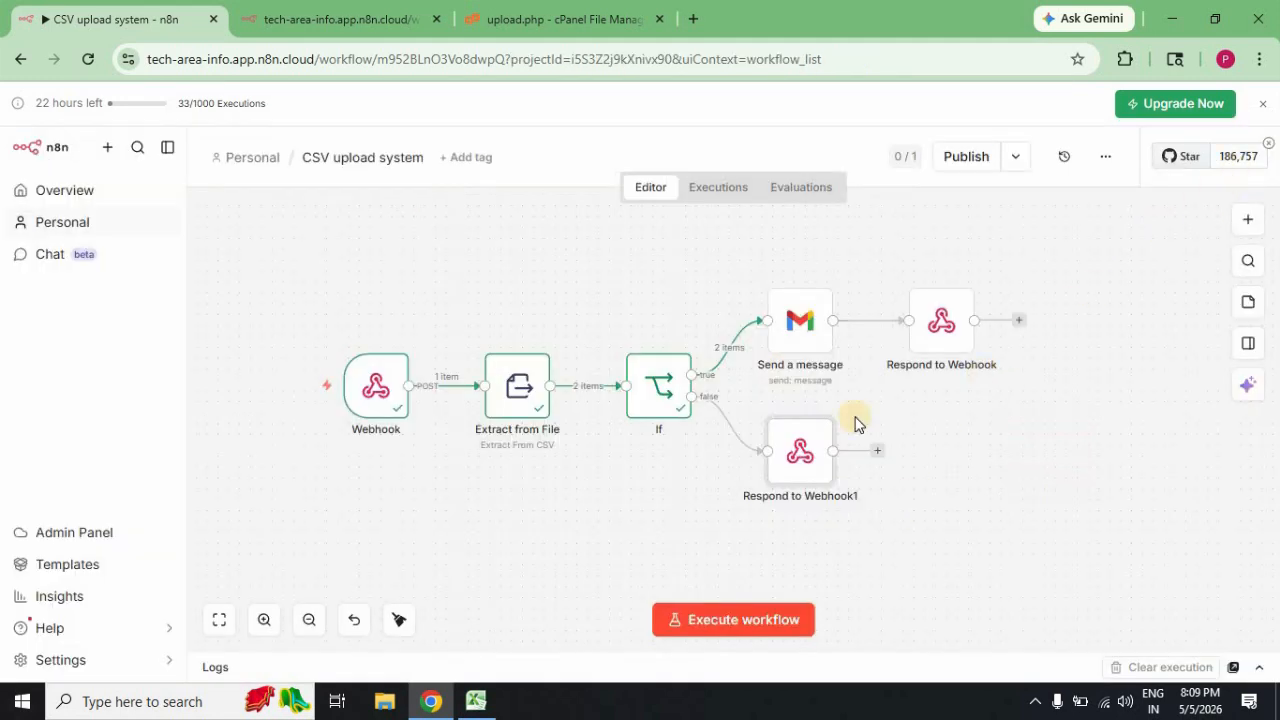
# - Open the Webhook node and set it to respond using the 'Respond to Webhook' node
pyautogui.click(404, 336)
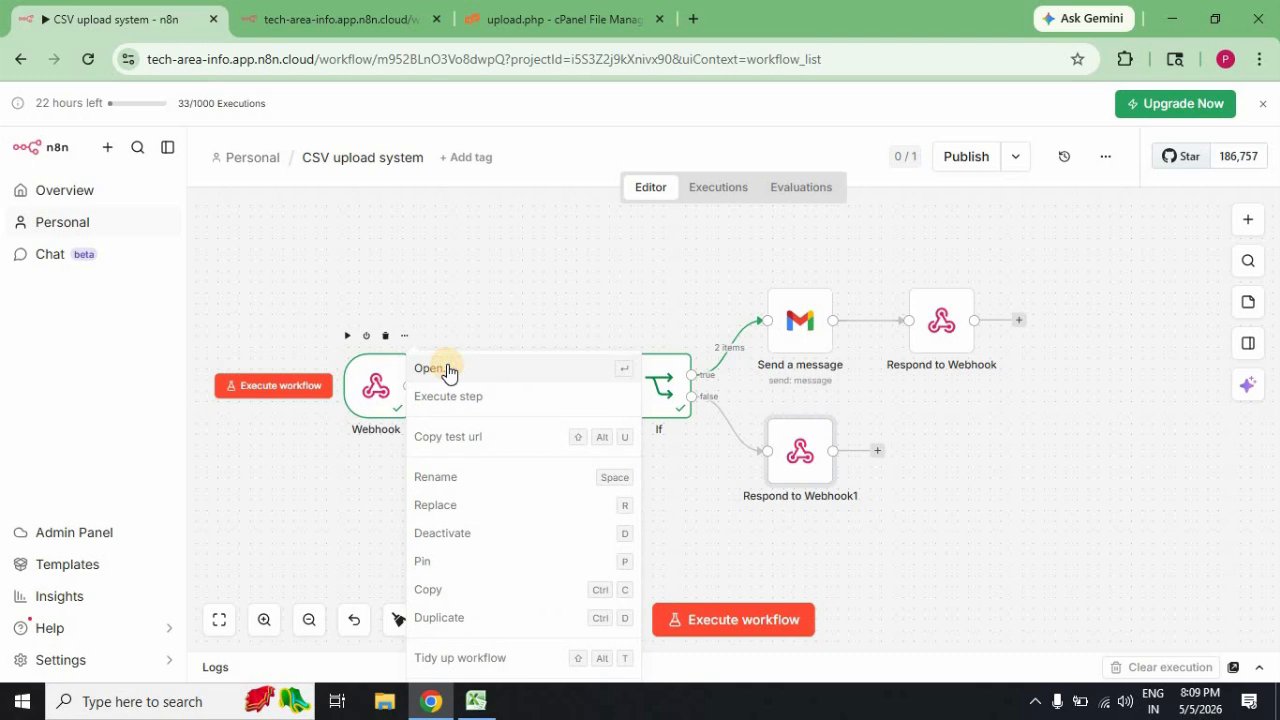
pyautogui.click(429, 368)
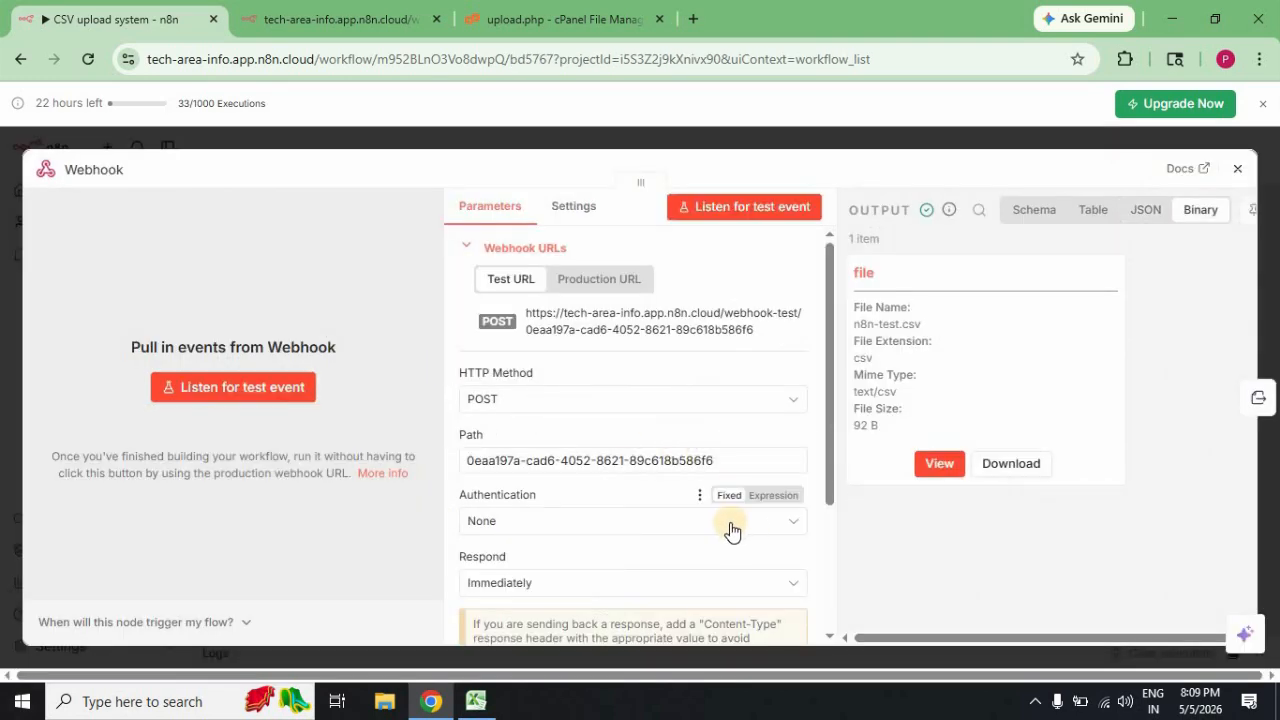
pyautogui.click(737, 584)
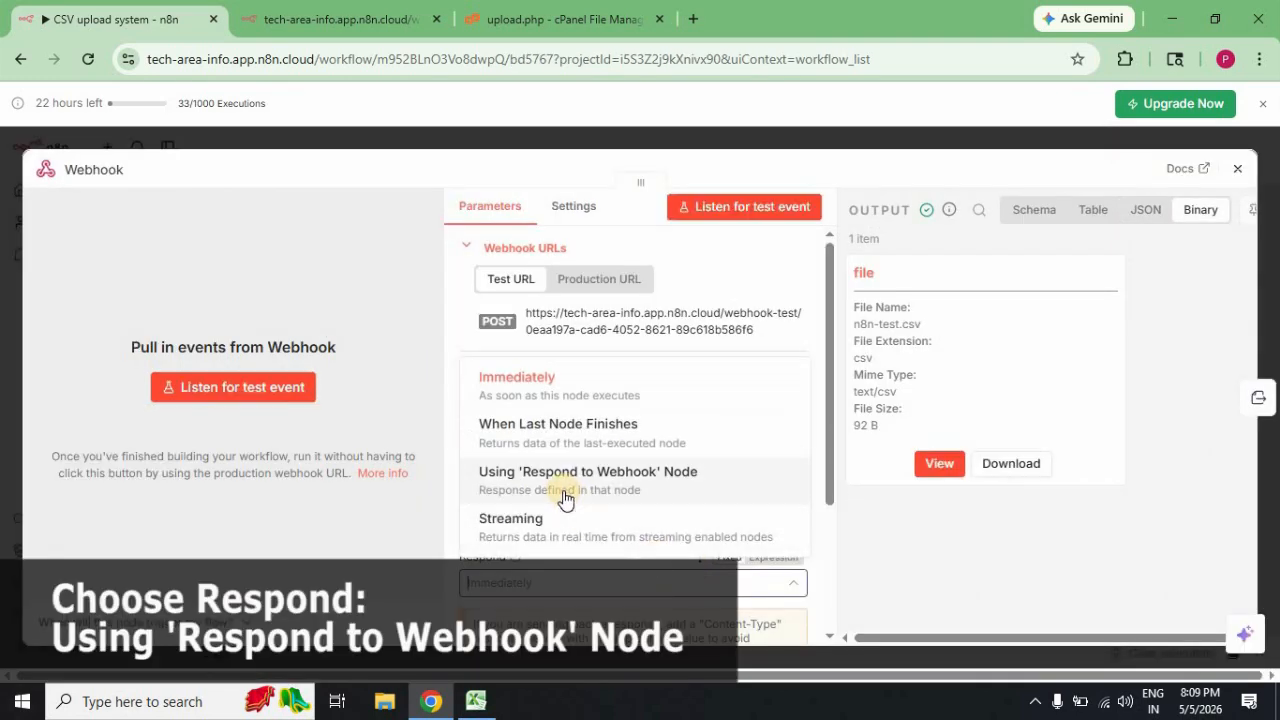
pyautogui.click(604, 482)
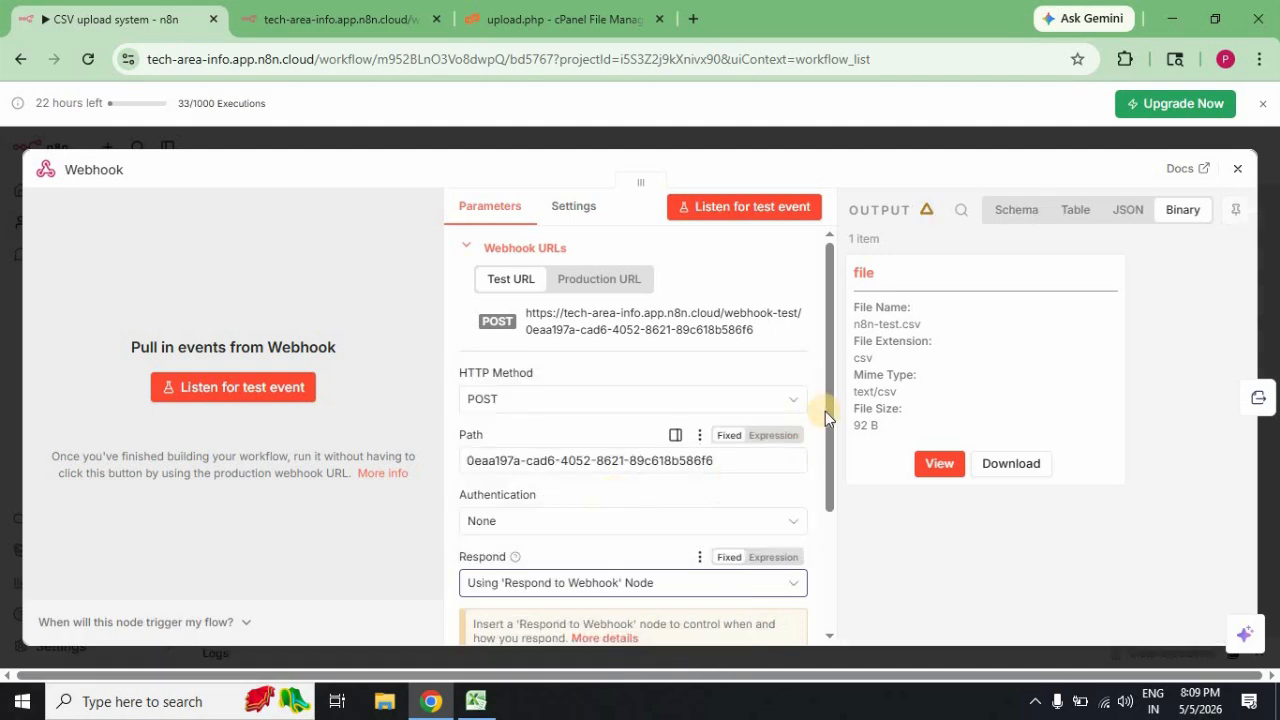
pyautogui.moveTo(826, 409); pyautogui.dragTo(826, 514)
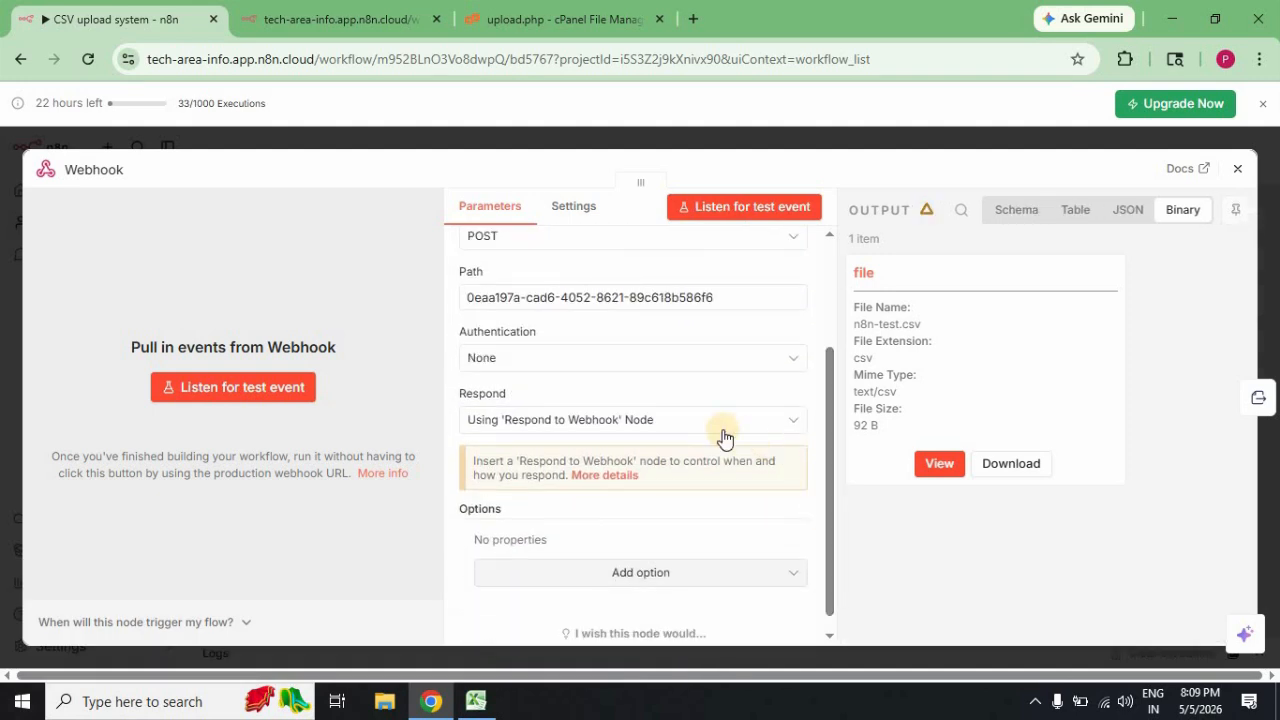
pyautogui.scroll(3, 723, 437)
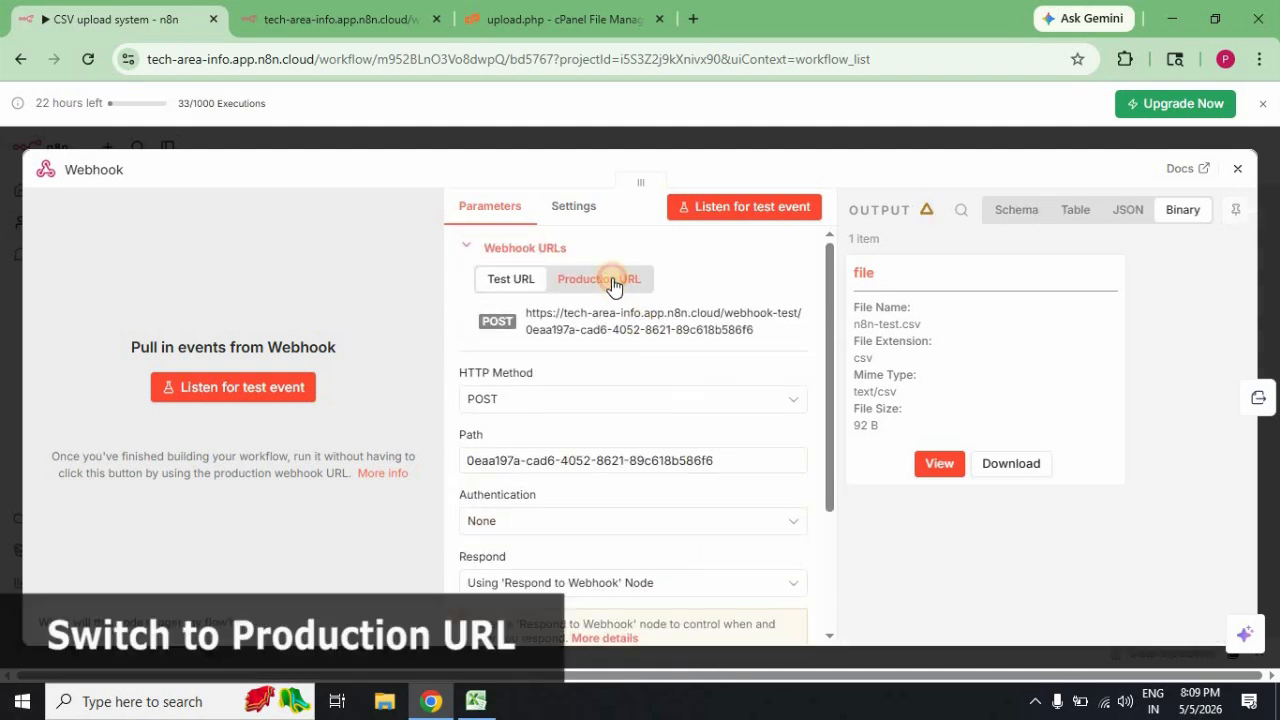
# - Copy the Webhook node's production URL and close the node
pyautogui.click(613, 284)
pyautogui.click(622, 321)
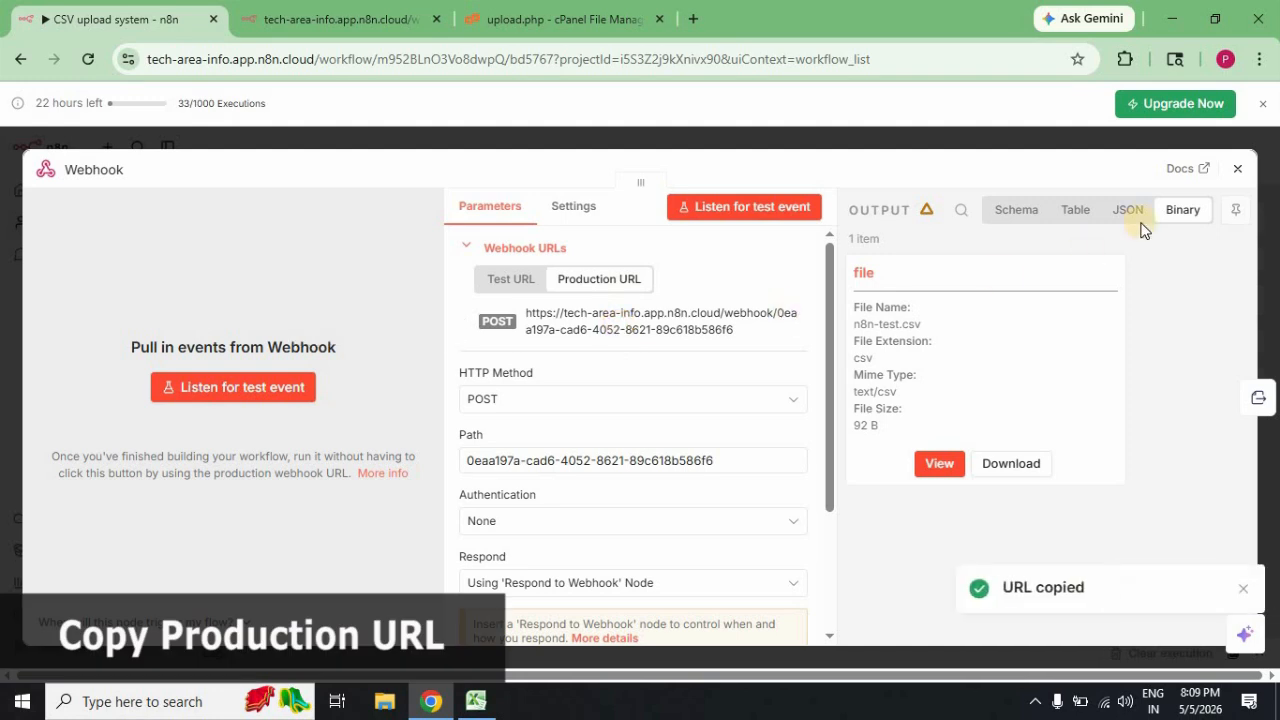
pyautogui.click(1238, 172)
# - In upload.php in the cPanel editor, replace the form action's test URL with the copied production webhook URL and save the file
pyautogui.click(531, 16)
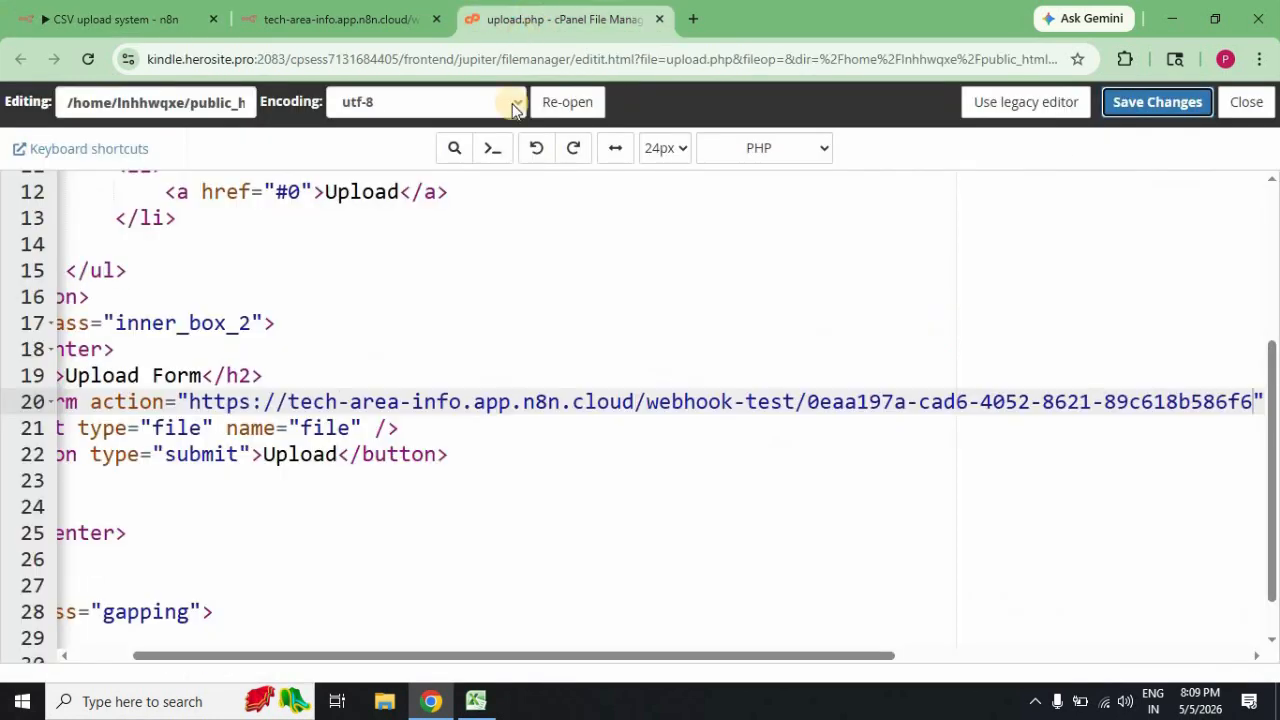
pyautogui.click(186, 402)
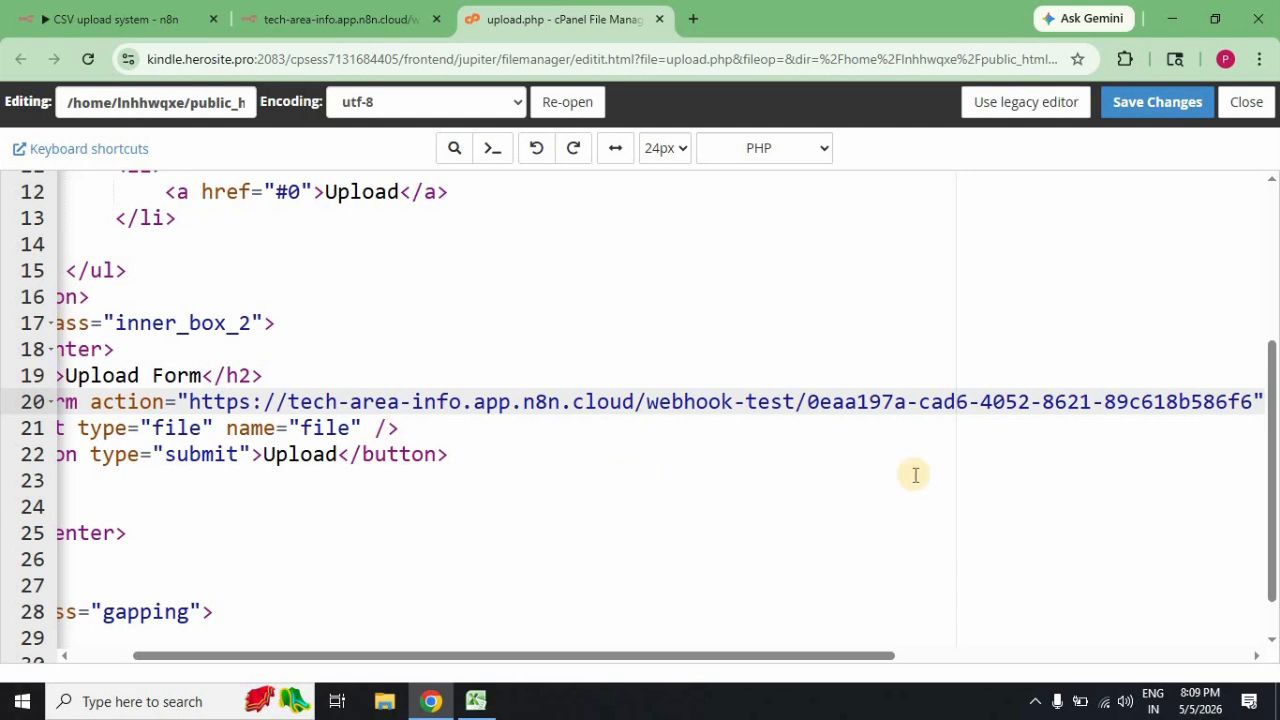
pyautogui.keyDown('shift'); pyautogui.click(1250, 402); pyautogui.keyUp('shift')
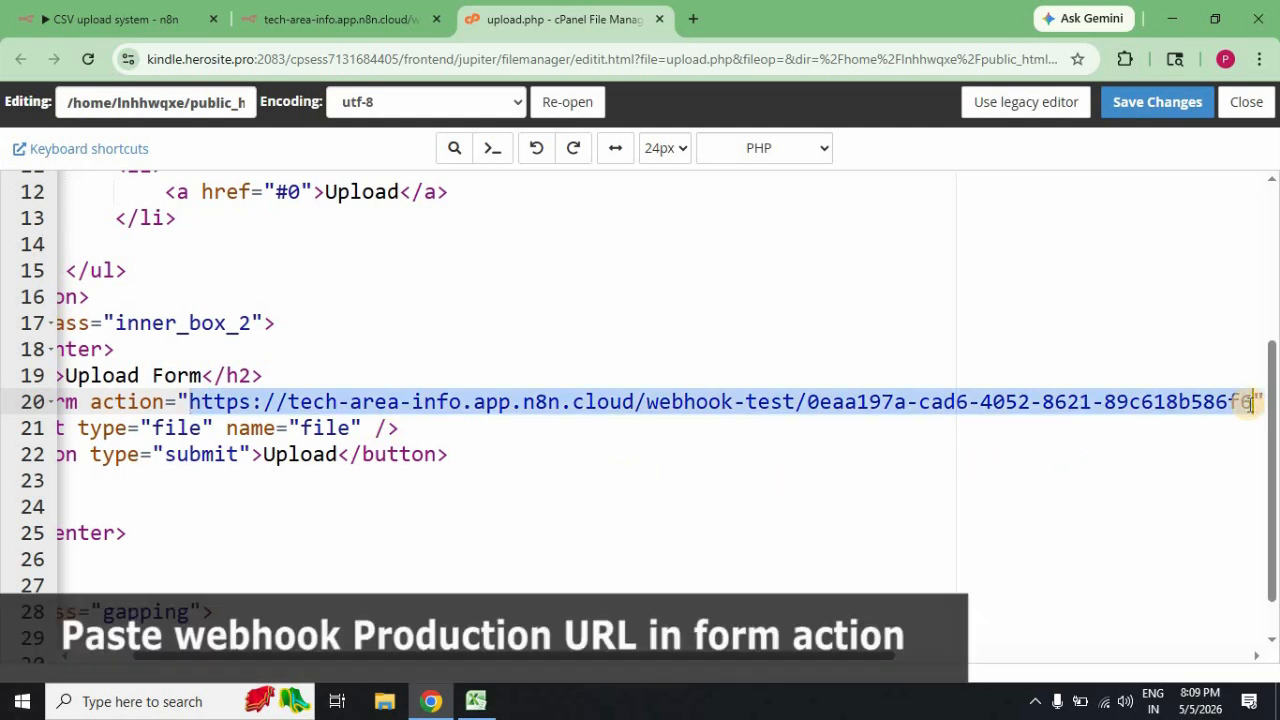
pyautogui.hotkey('ctrl', 'v')
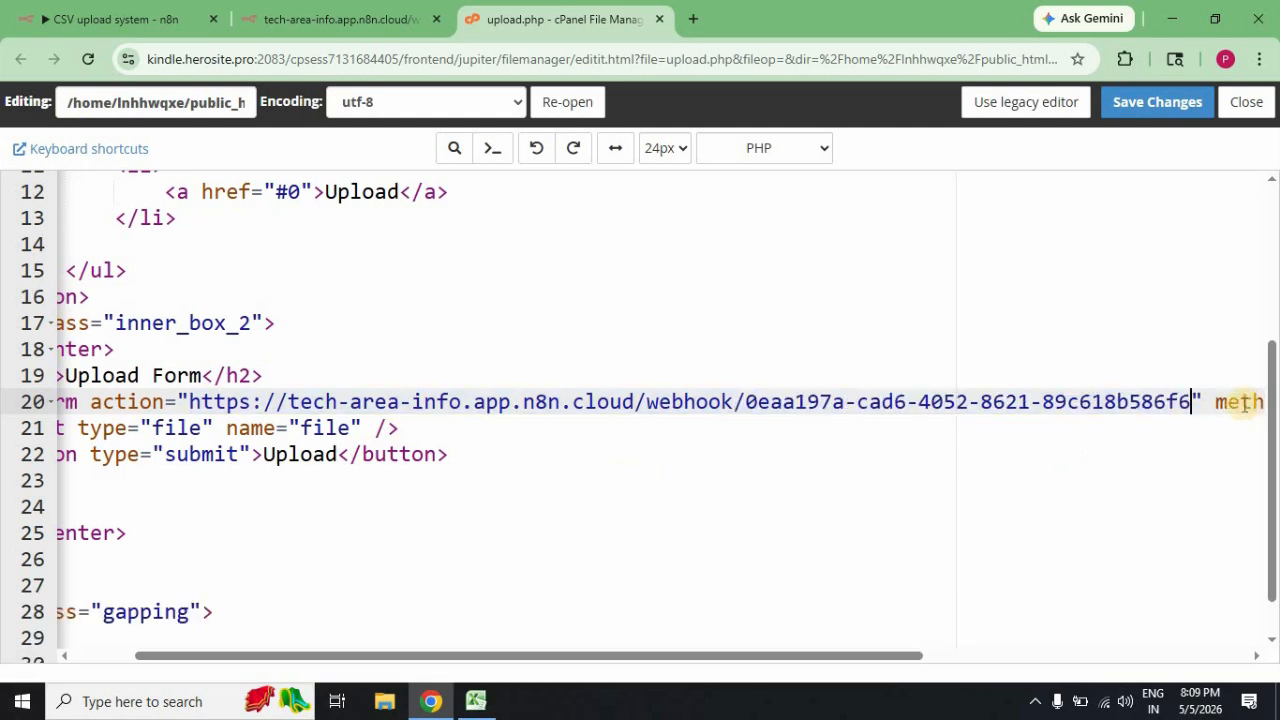
pyautogui.click(1158, 102)
# - Return to n8n and publish the CSV upload system workflow under the default version name
pyautogui.click(100, 19)
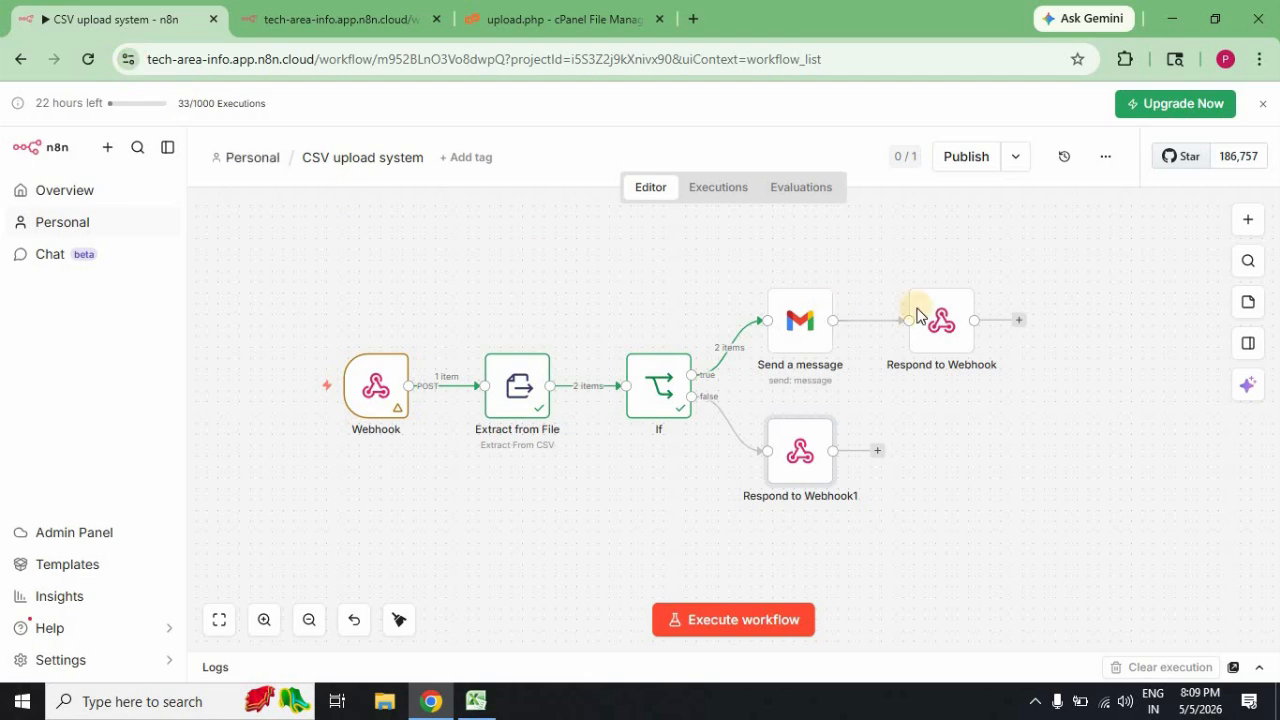
pyautogui.click(966, 157)
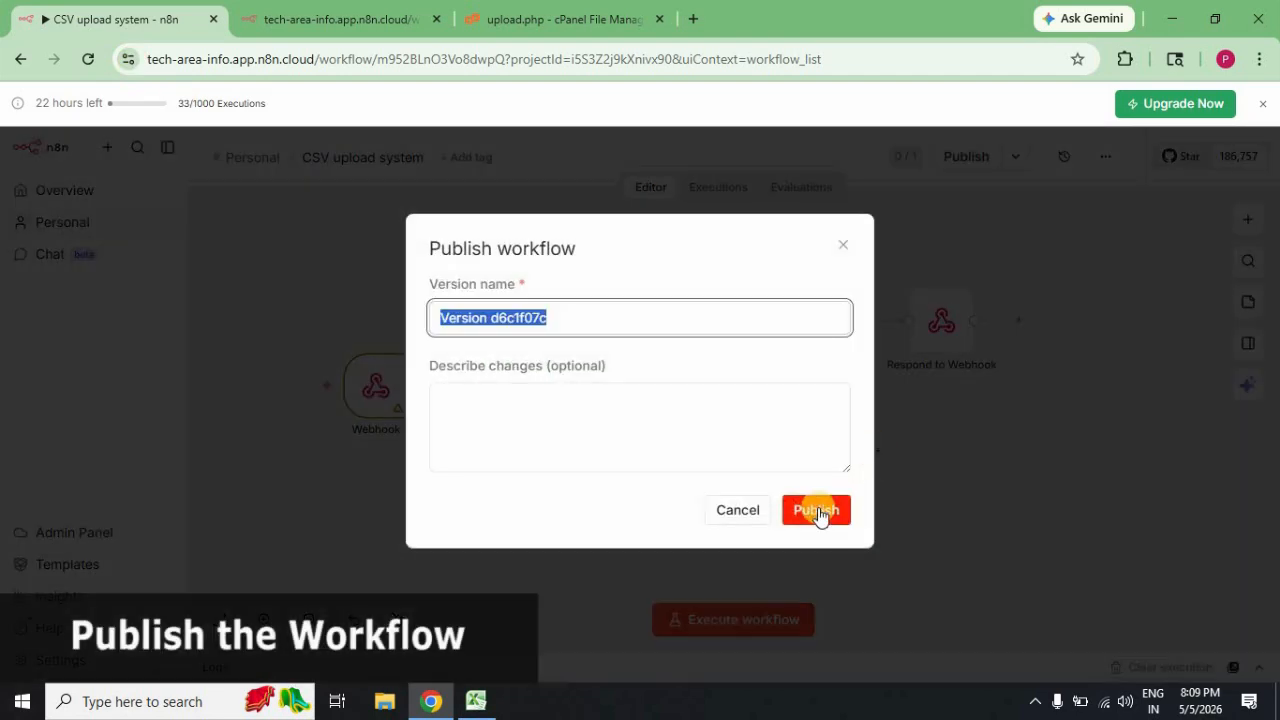
pyautogui.click(818, 512)
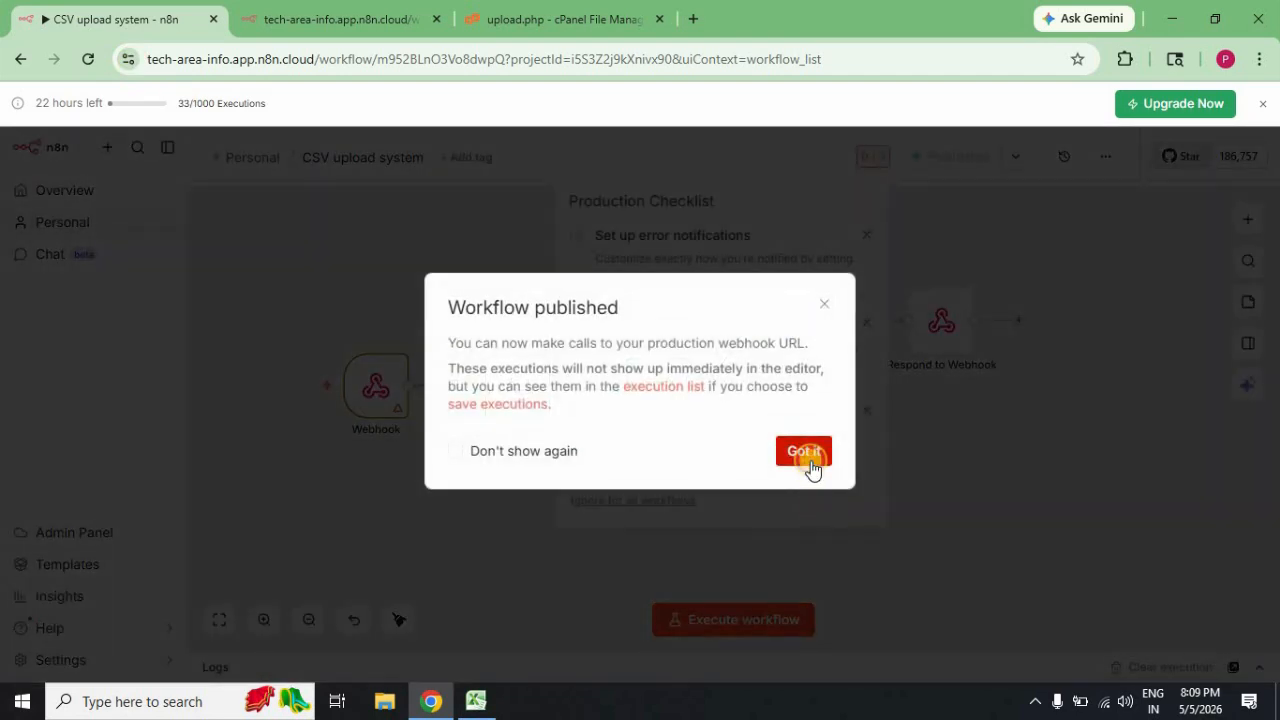
pyautogui.click(810, 463)
pyautogui.click(1013, 500)
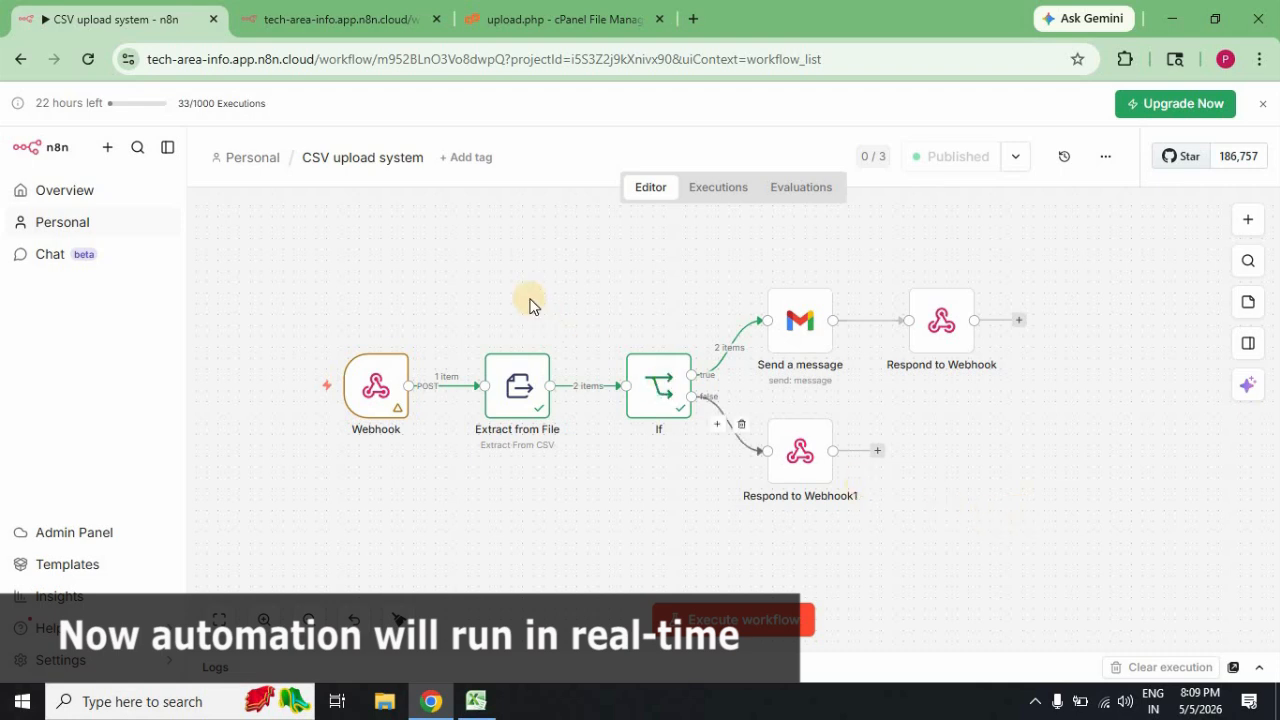
# - Go back from the earlier webhook response to the website's upload form and reload the page
pyautogui.click(370, 18)
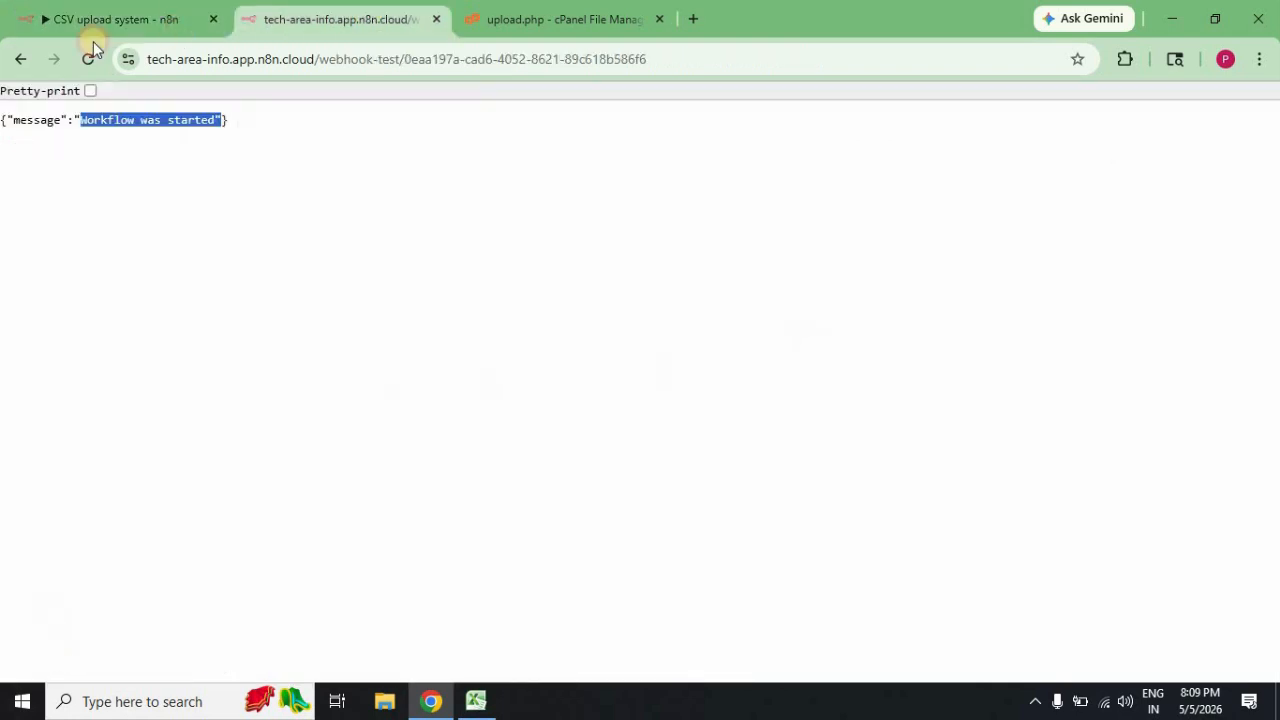
pyautogui.click(21, 59)
pyautogui.click(415, 58)
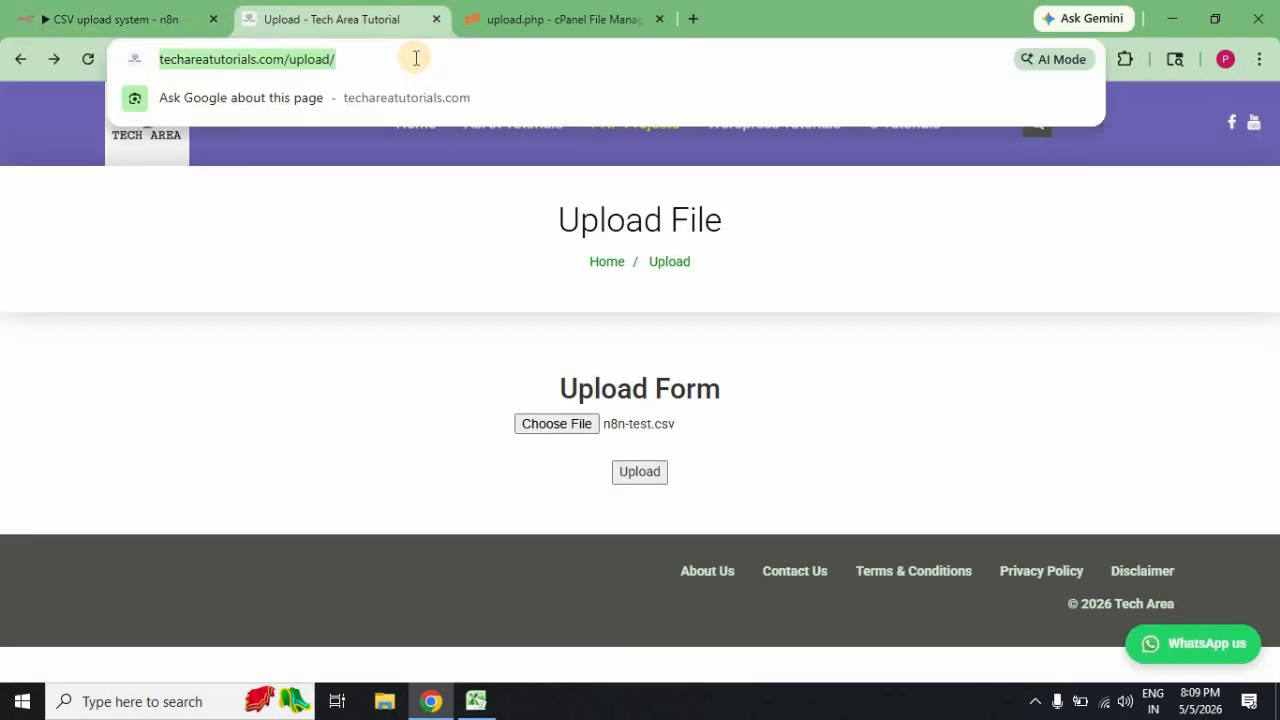
pyautogui.press('Return')
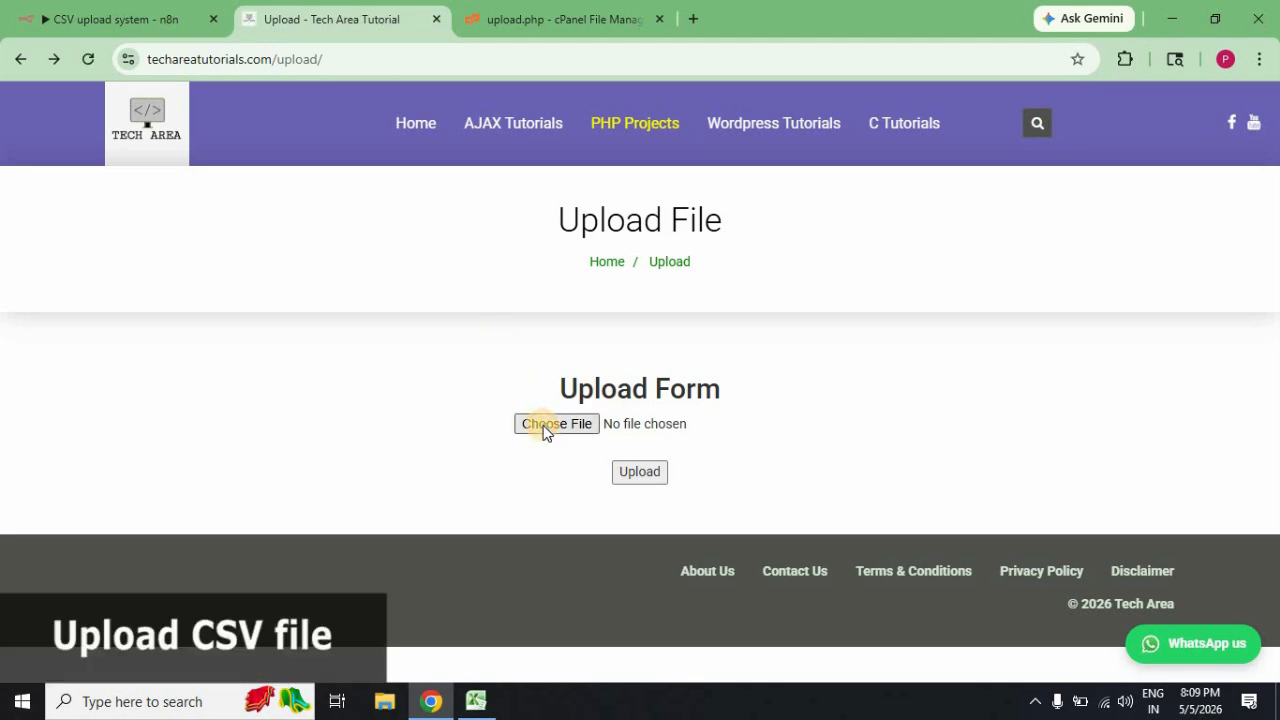
# - Choose n8n-test.csv from the desktop in the upload form and submit it
pyautogui.click(545, 430)
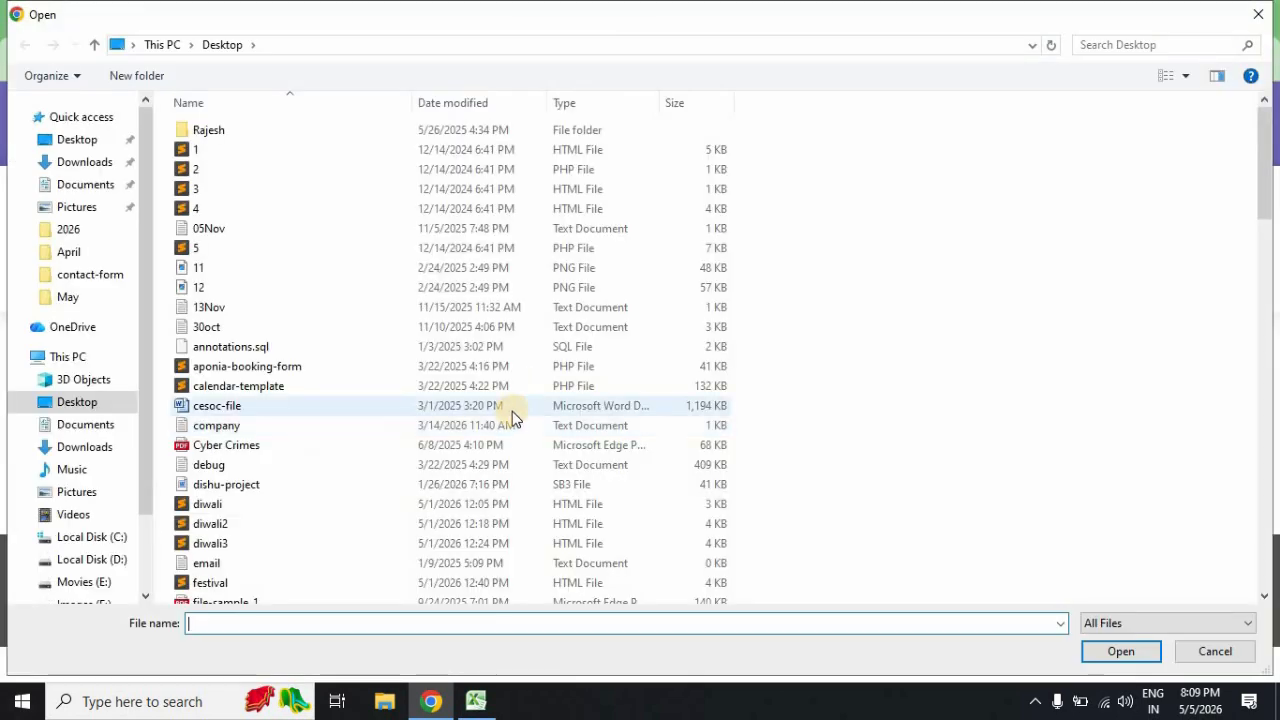
pyautogui.click(506, 410)
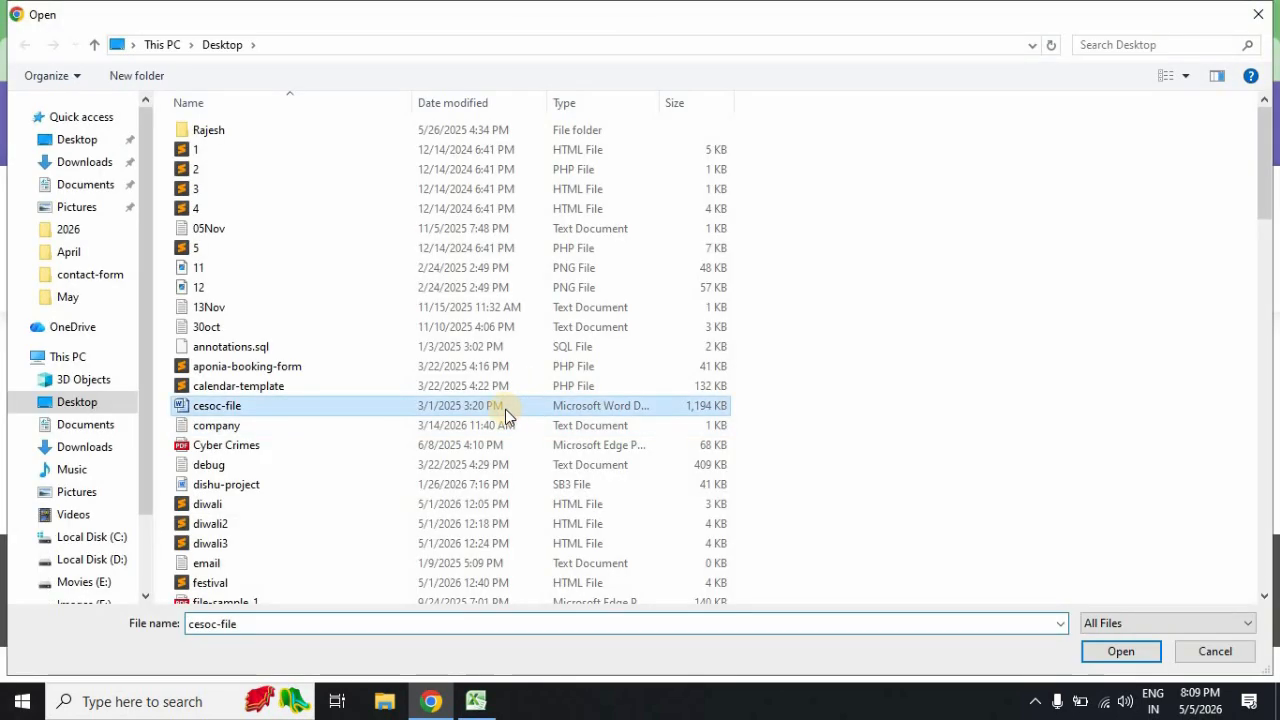
pyautogui.scroll(-15, 505, 409)
pyautogui.click(301, 128)
pyautogui.doubleClick(301, 124)
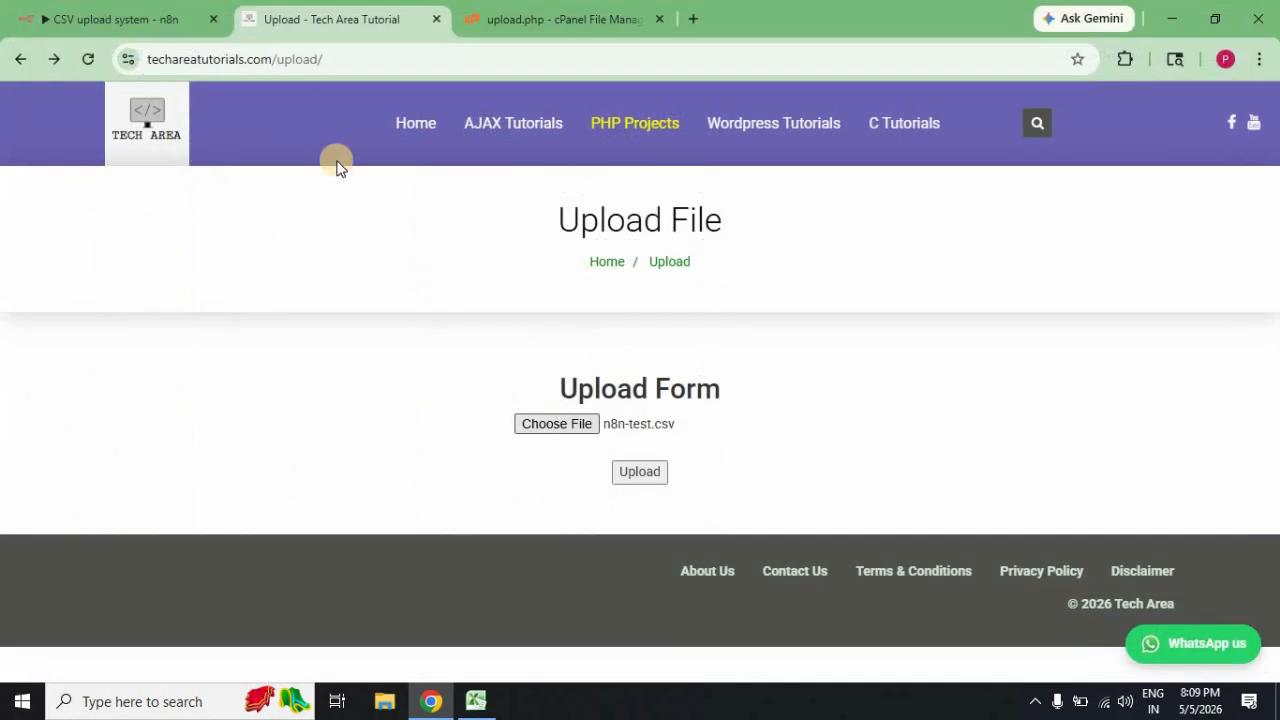
pyautogui.click(640, 474)
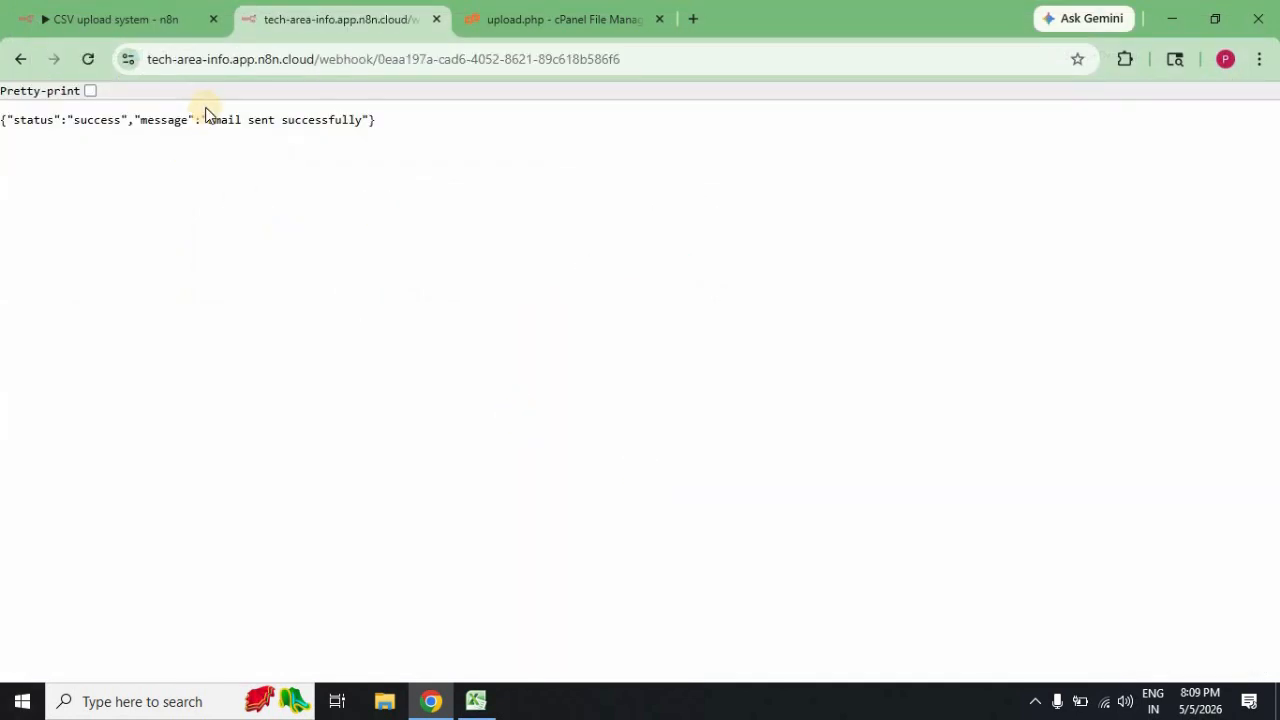
# - Examine the webhook's response message and the latest n8n execution's logs for the Respond to Webhook and Send a message nodes
pyautogui.moveTo(208, 115); pyautogui.dragTo(362, 119)
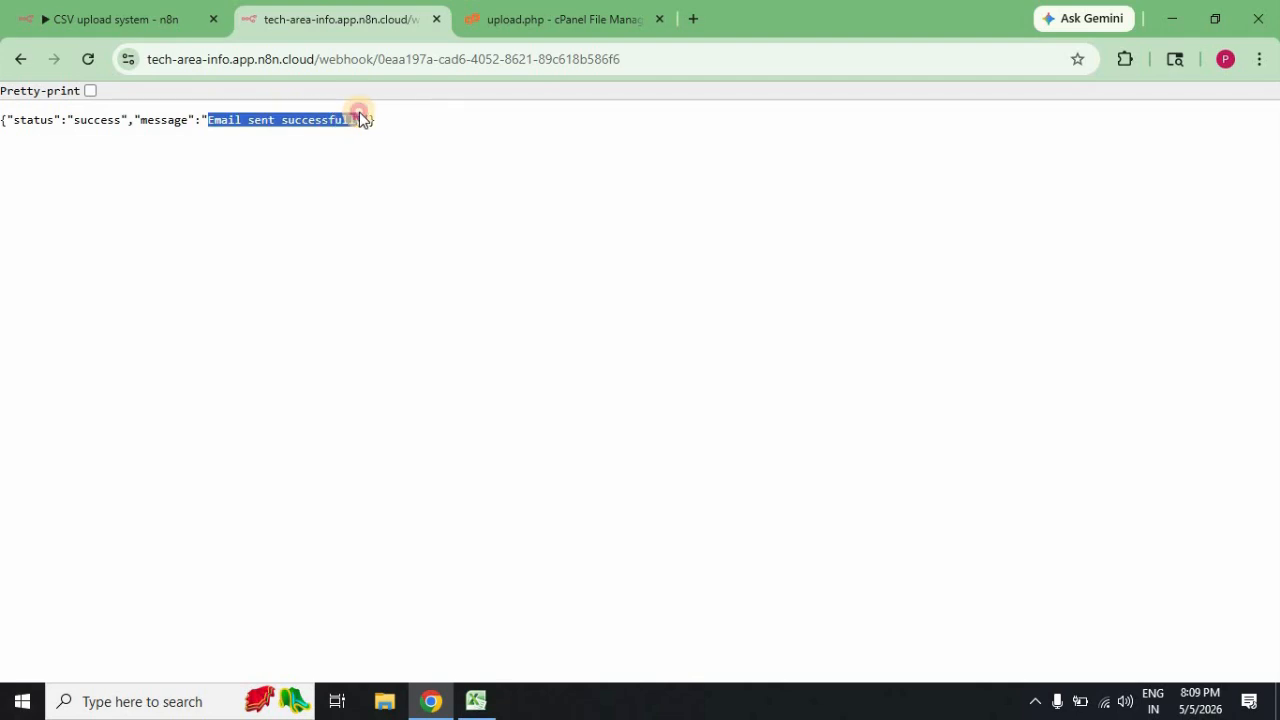
pyautogui.click(131, 20)
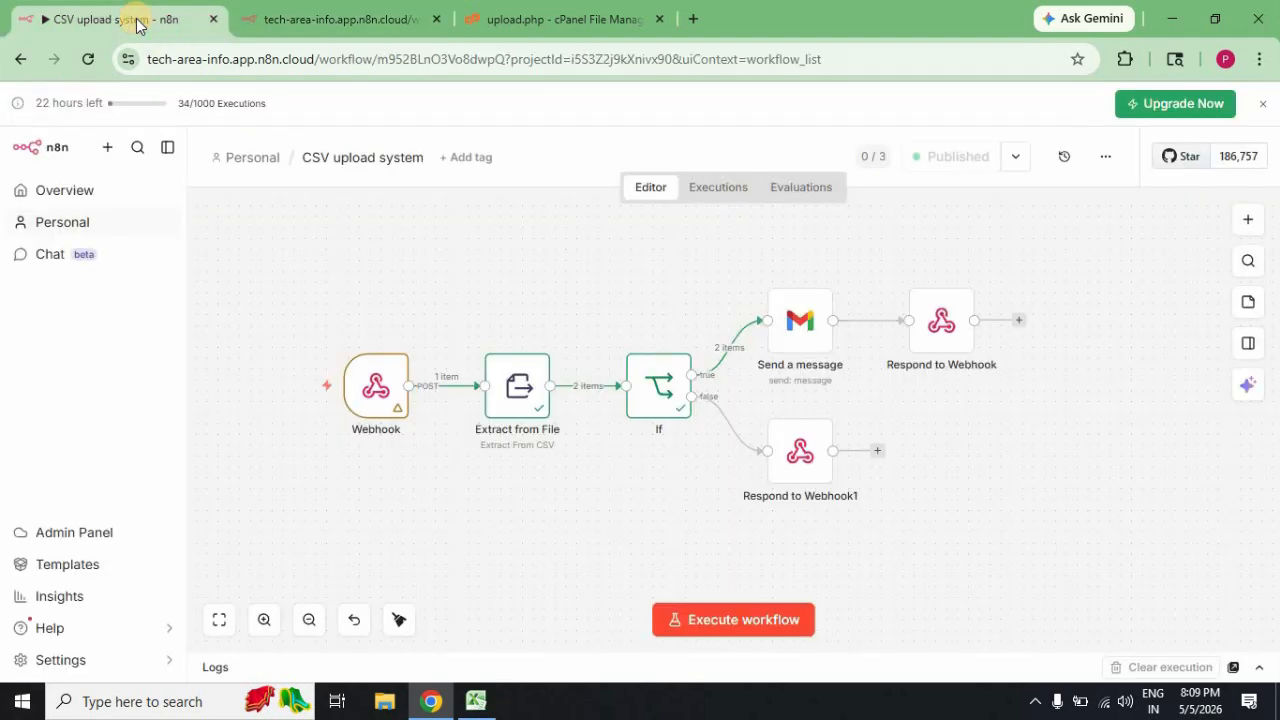
pyautogui.click(708, 190)
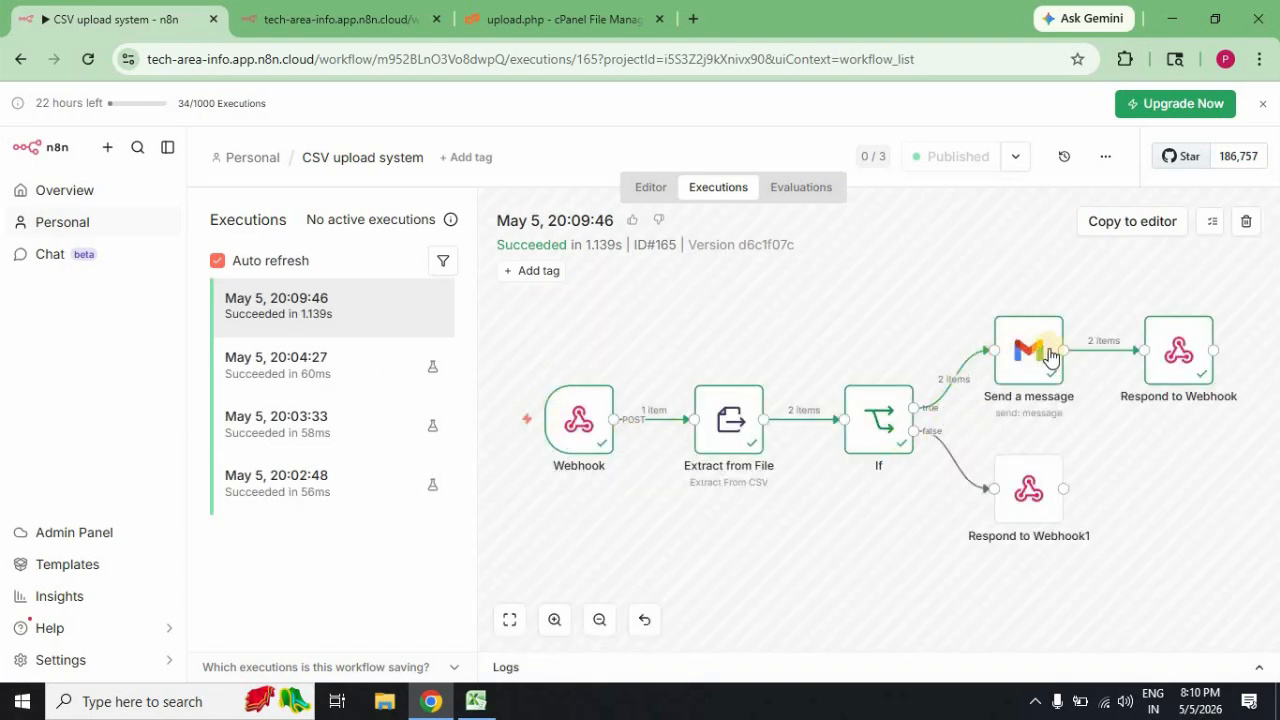
pyautogui.click(515, 672)
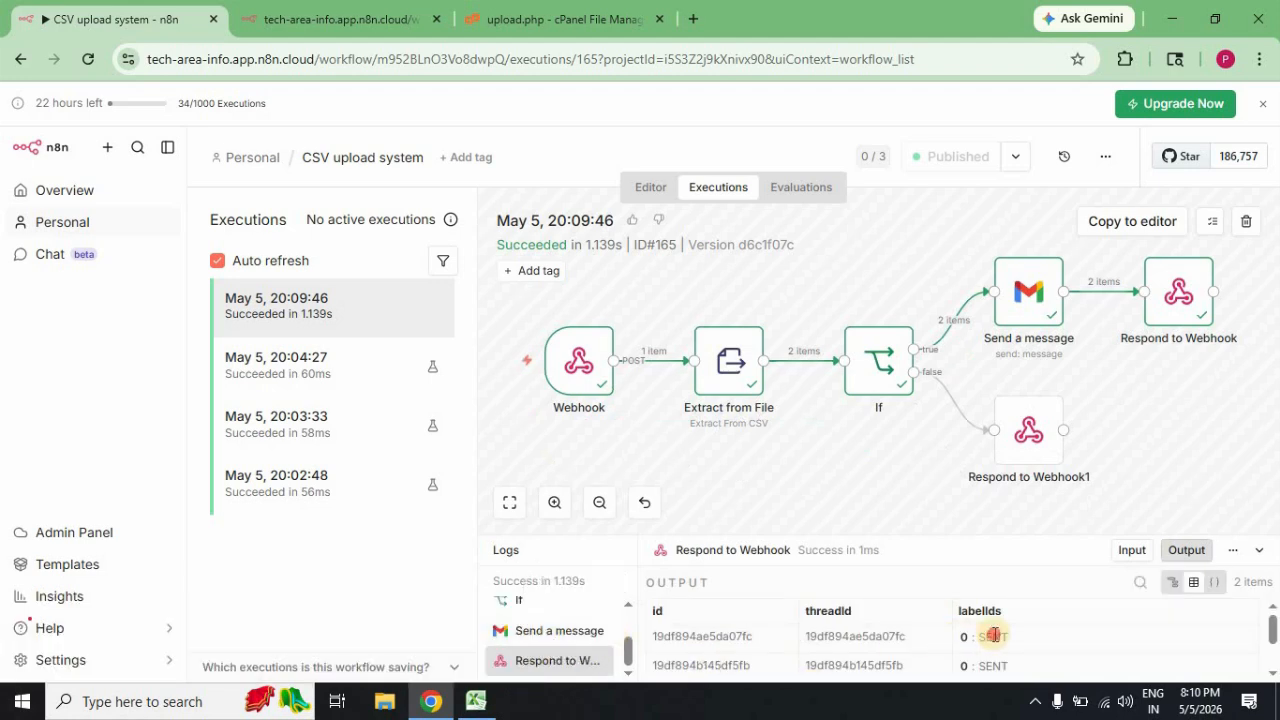
pyautogui.doubleClick(993, 637)
pyautogui.doubleClick(990, 665)
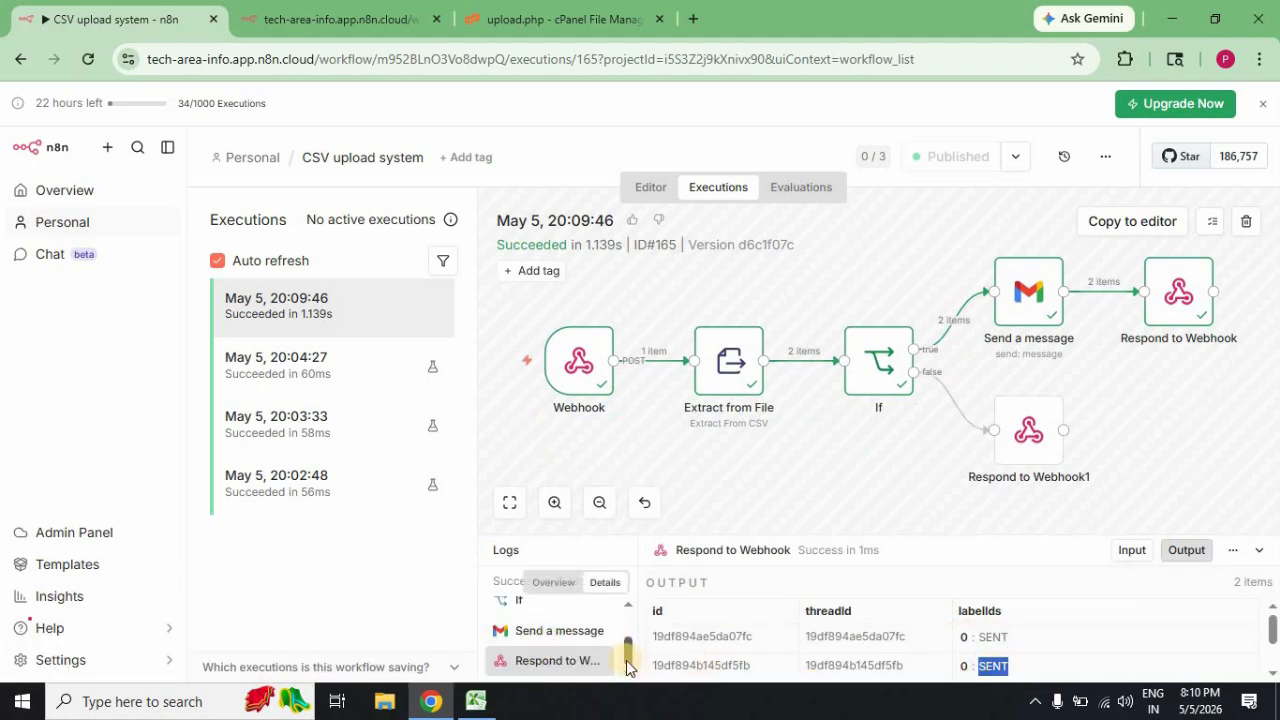
pyautogui.click(552, 631)
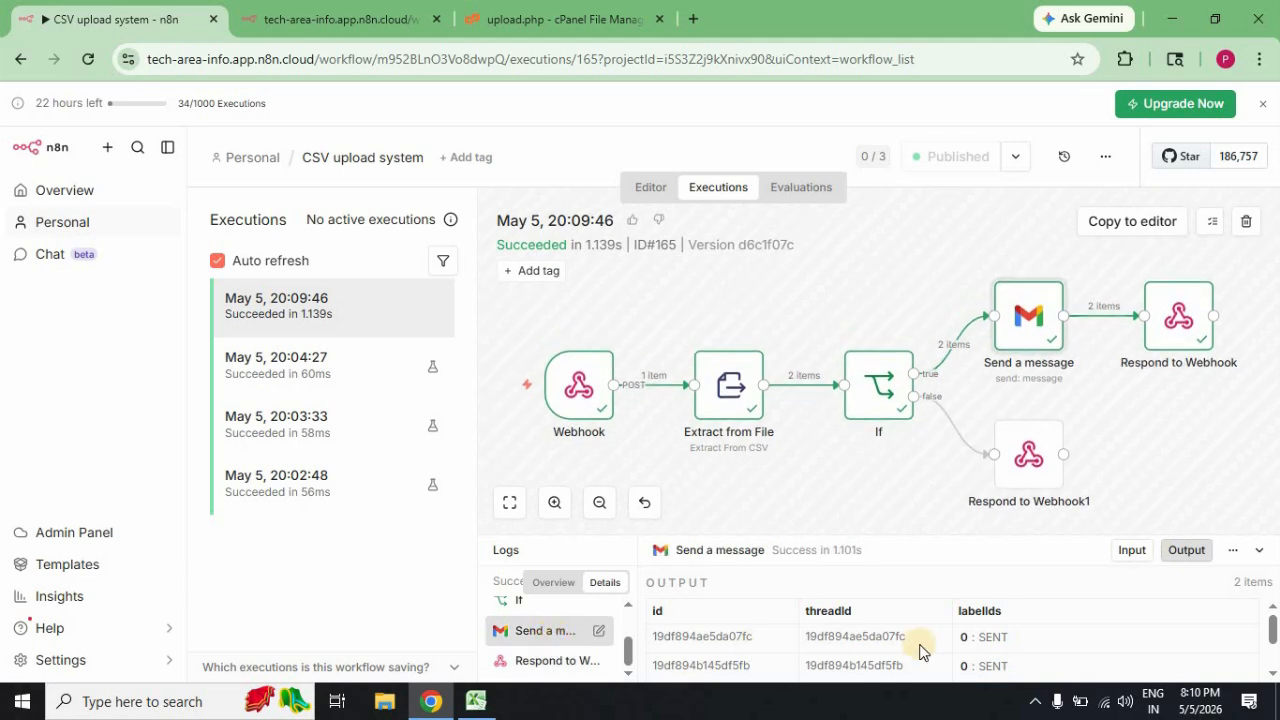
# - Collapse the execution logs and return to the CSV upload system workflow's editor
pyautogui.click(505, 552)
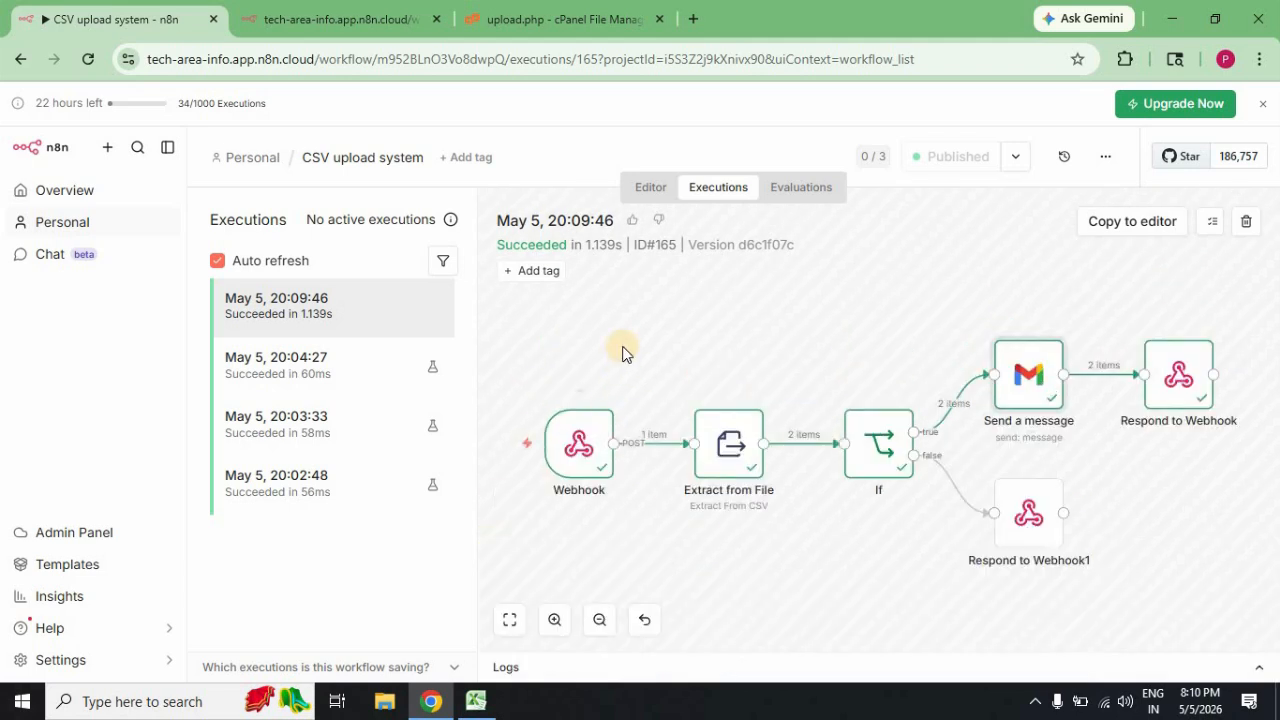
pyautogui.click(652, 190)
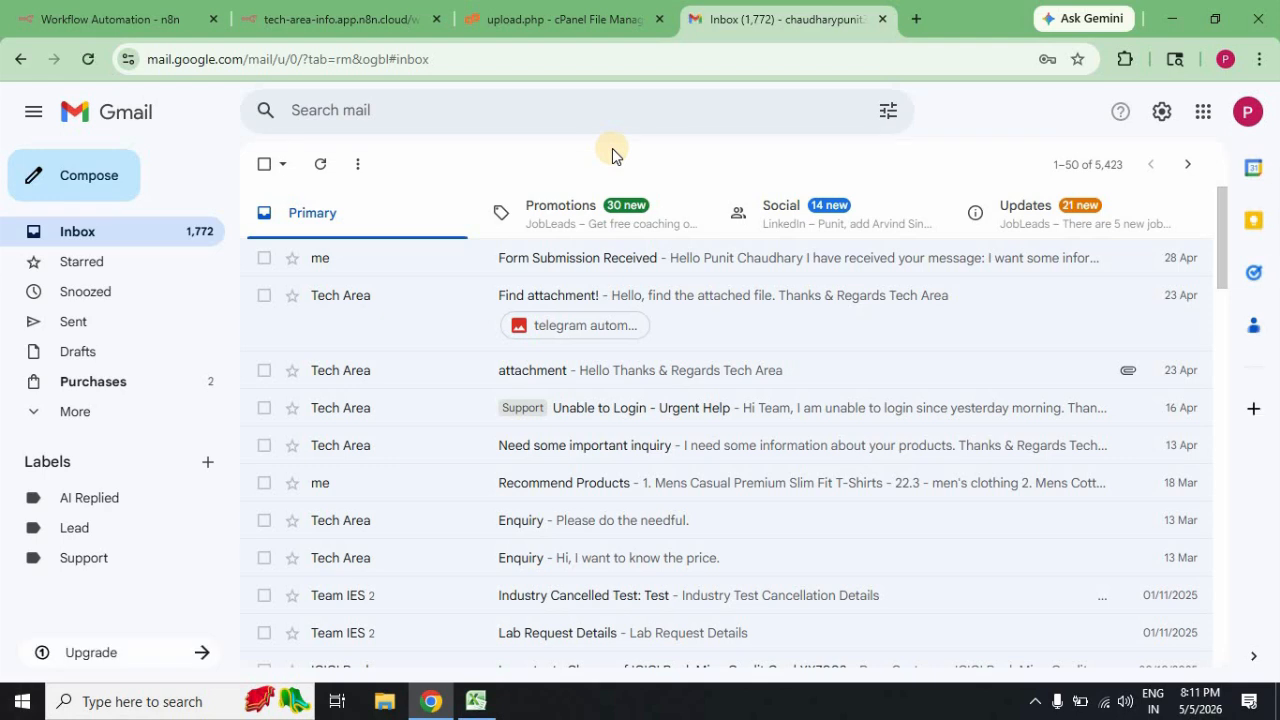
# - Switch to Gmail and examine the two newest "Special offer for you" messages in the sent mail, checking the recipient and greeting of each
pyautogui.click(90, 323)
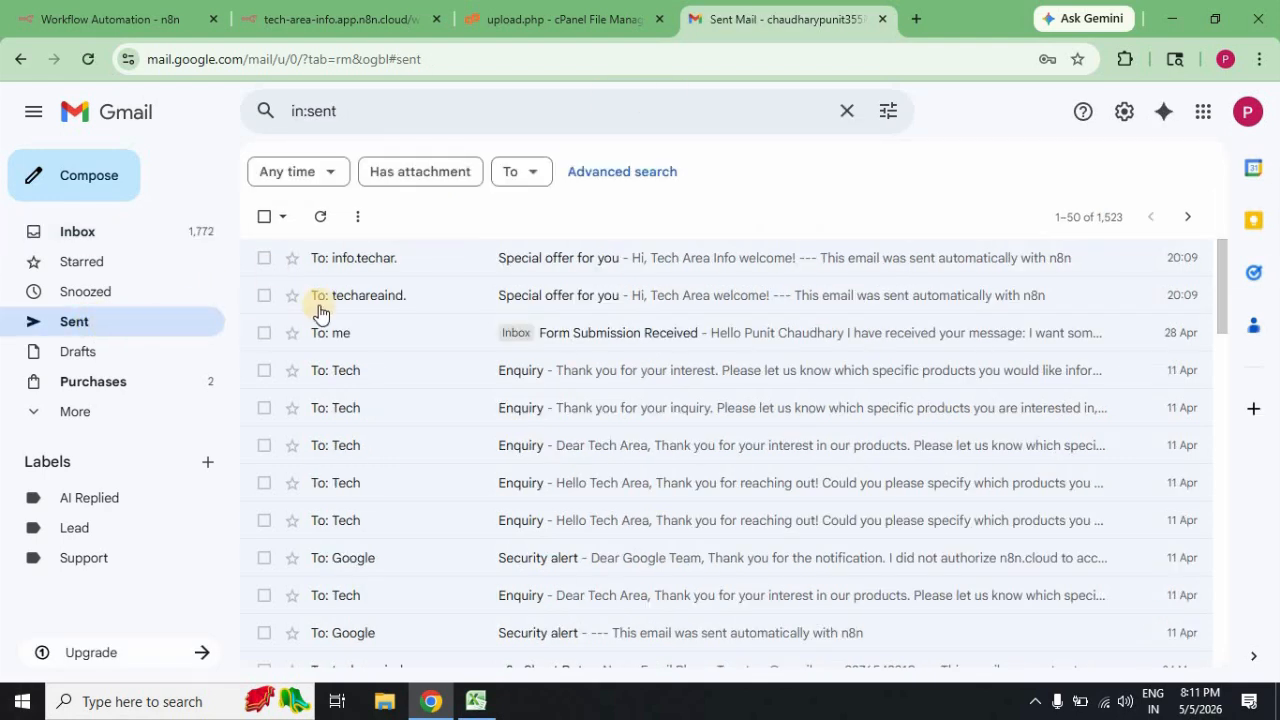
pyautogui.click(644, 258)
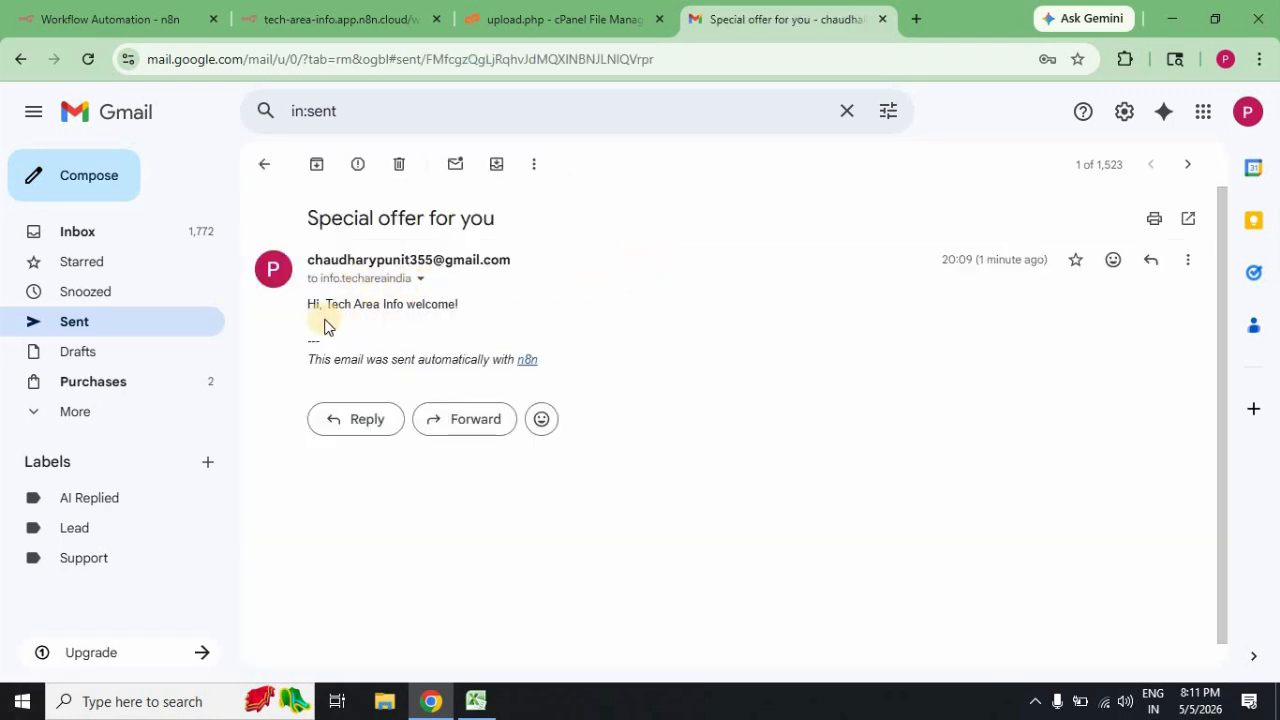
pyautogui.moveTo(307, 316); pyautogui.dragTo(543, 320)
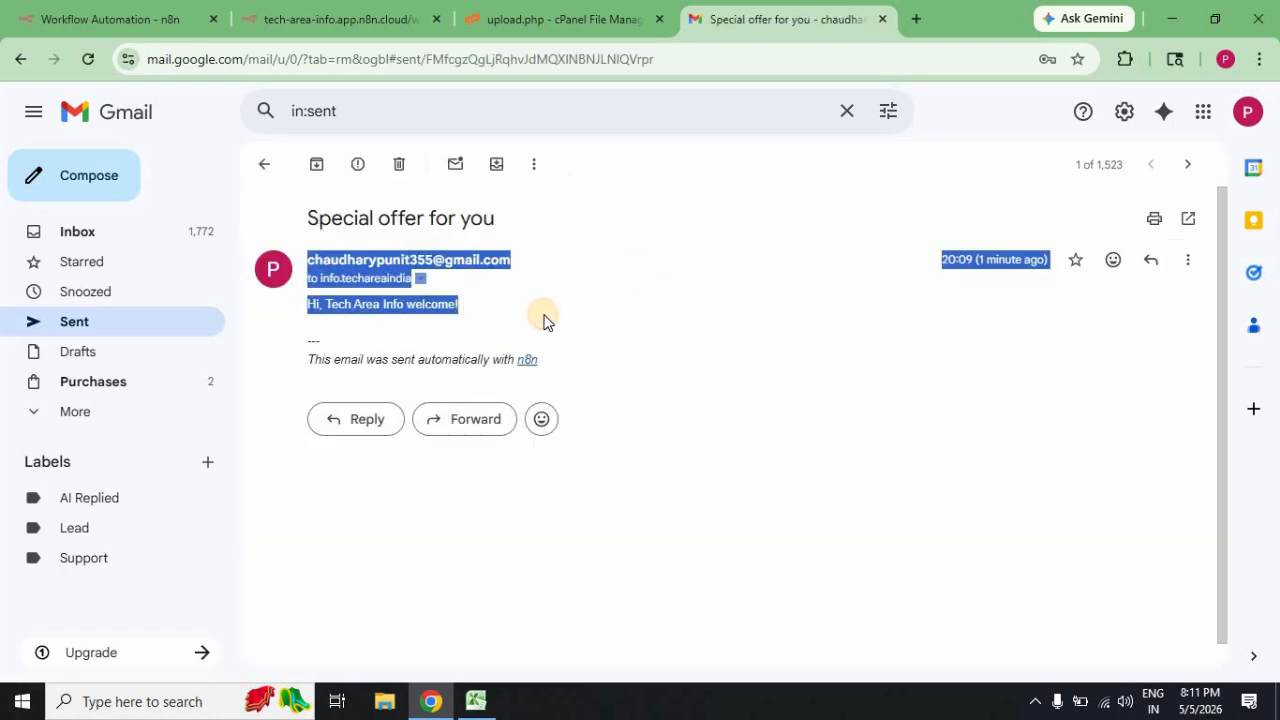
pyautogui.click(544, 322)
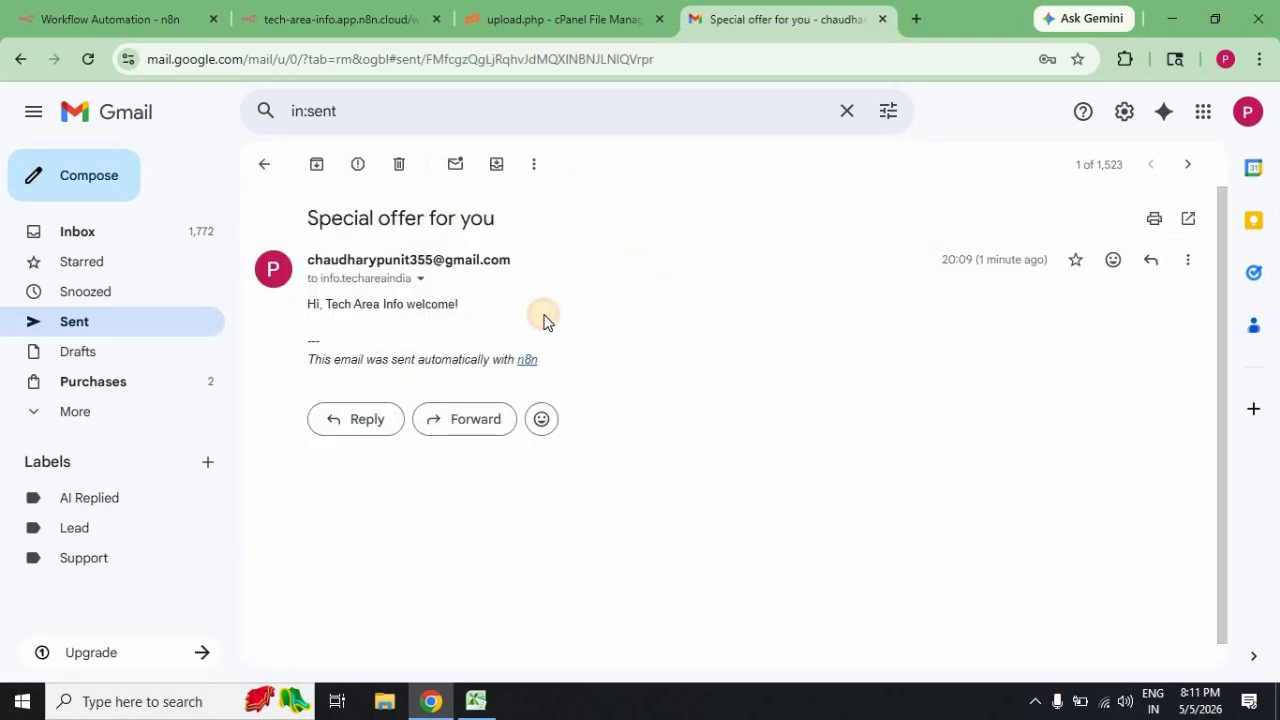
pyautogui.click(265, 164)
pyautogui.click(622, 295)
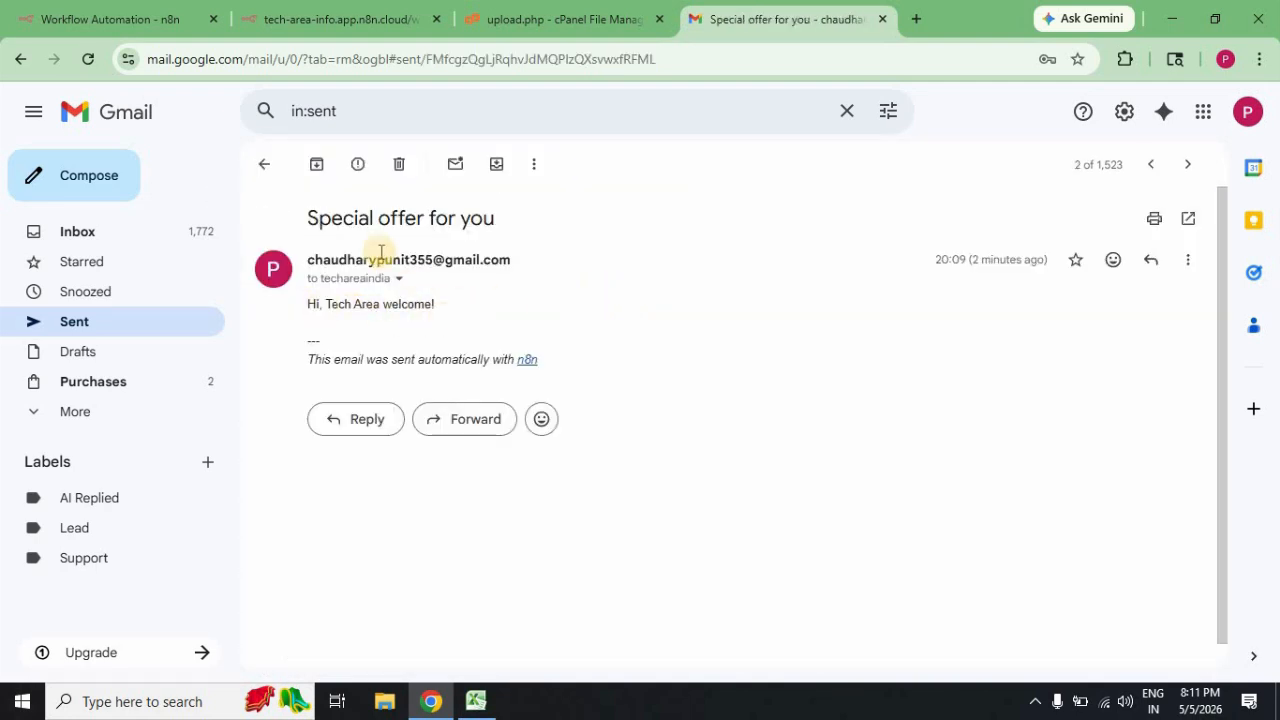
pyautogui.click(265, 166)
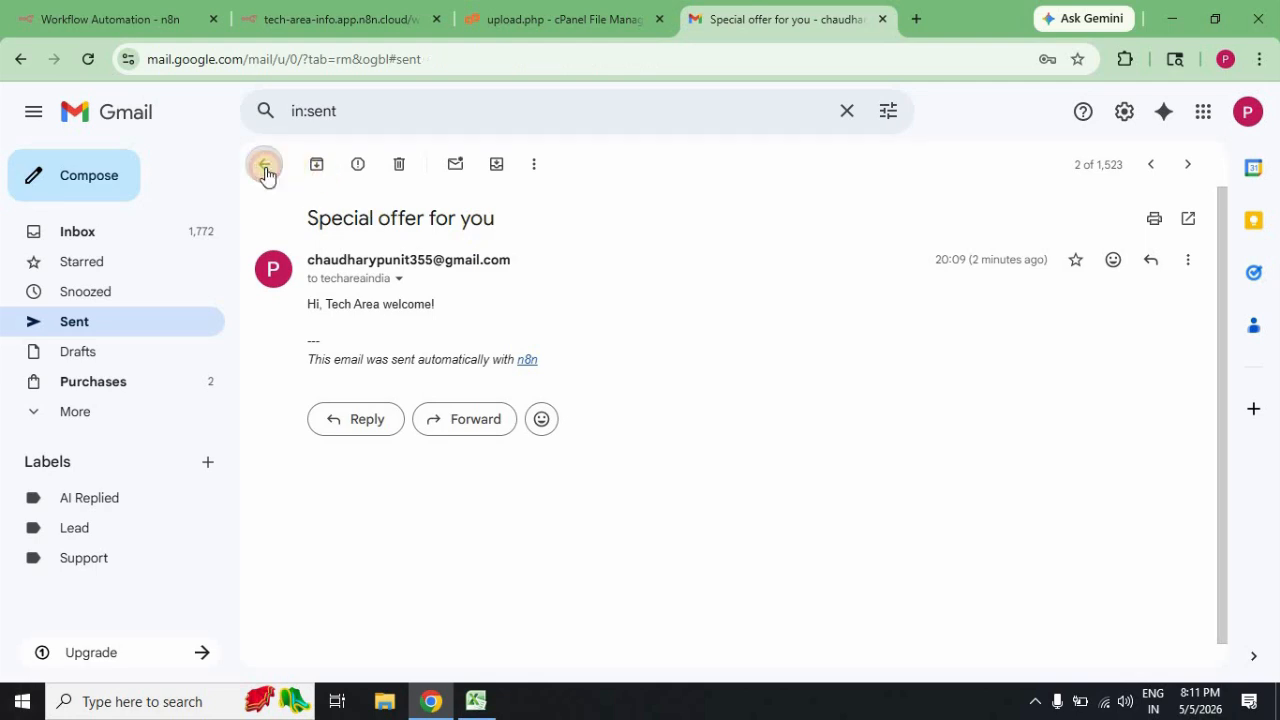
# - Switch back to n8n and leave the CSV upload system workflow for the Personal project's workflow list
pyautogui.click(134, 20)
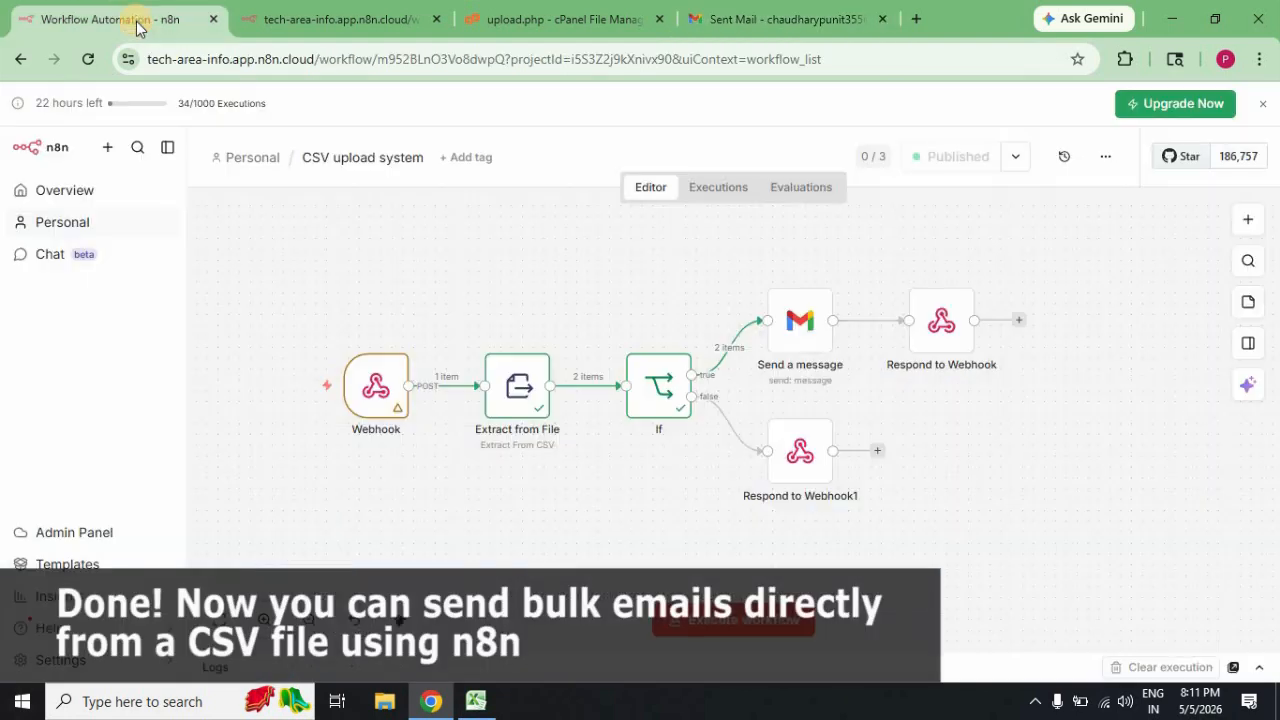
pyautogui.click(262, 164)
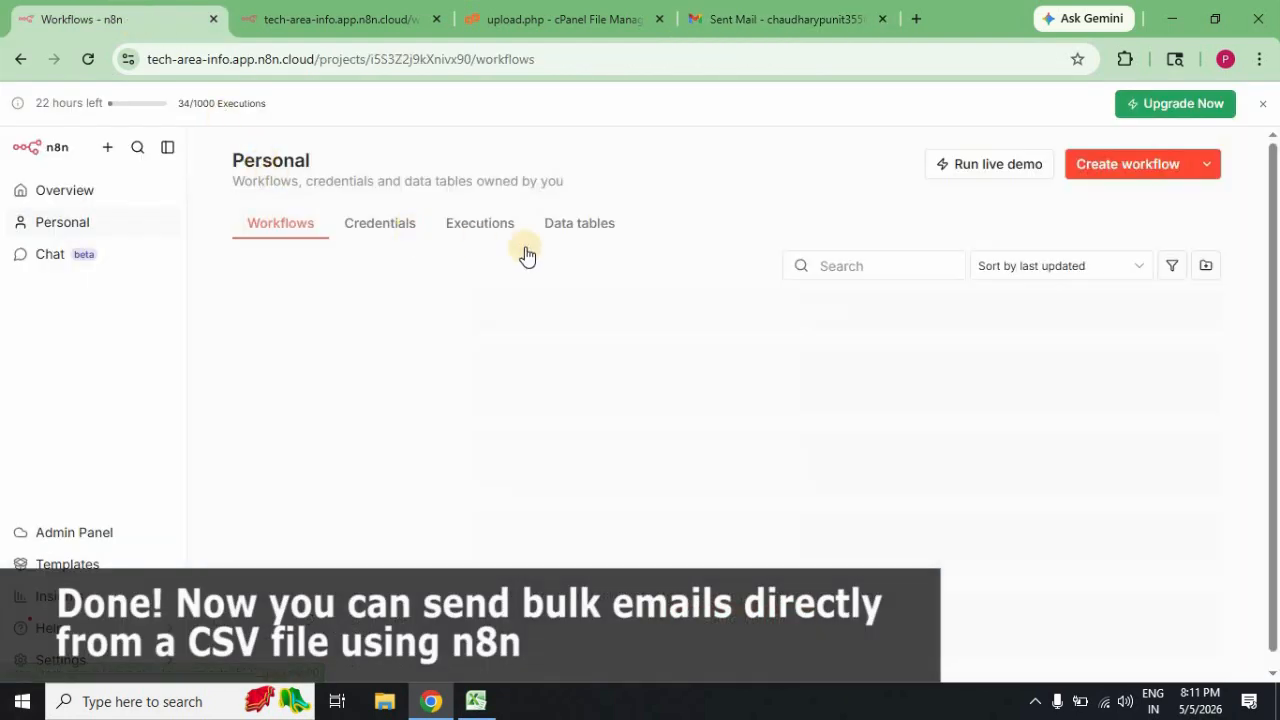